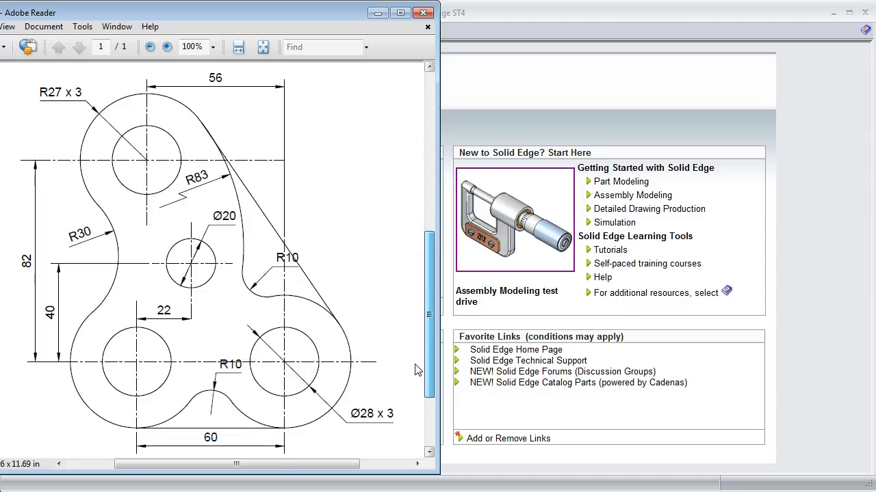
- Bring the polygon drawing into view, switch to Solid Edge, and create an ISO Part in the ordered environment
left_click_drag(426, 365, 426, 194)
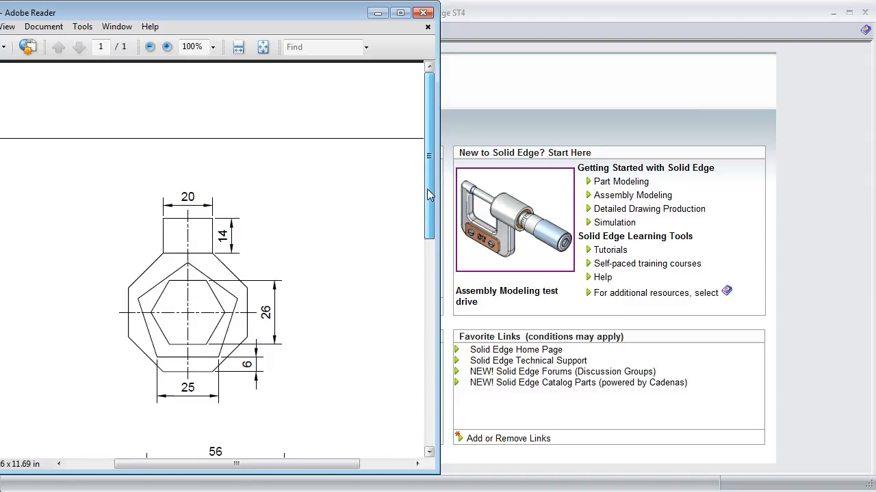
left_click(820, 275)
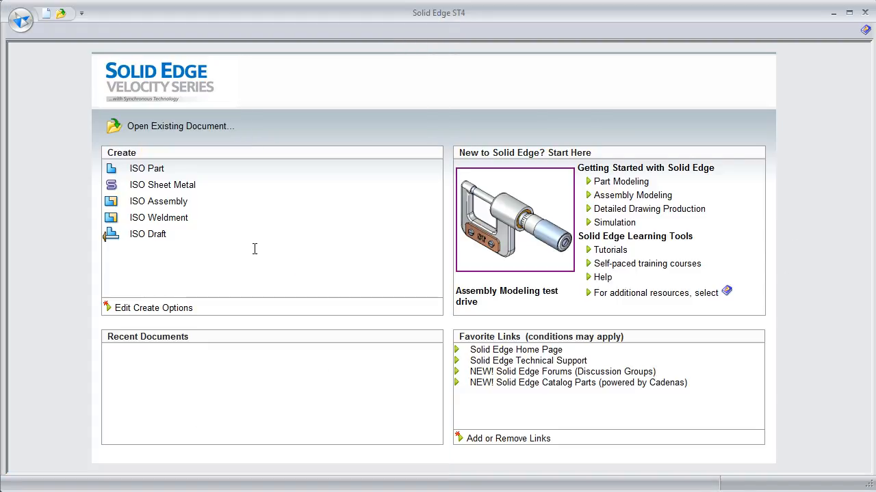
left_click(145, 169)
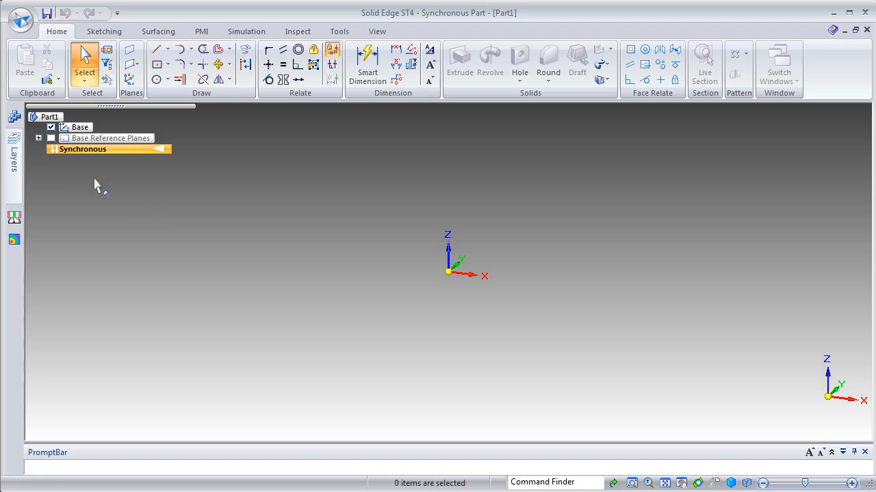
right_click(84, 150)
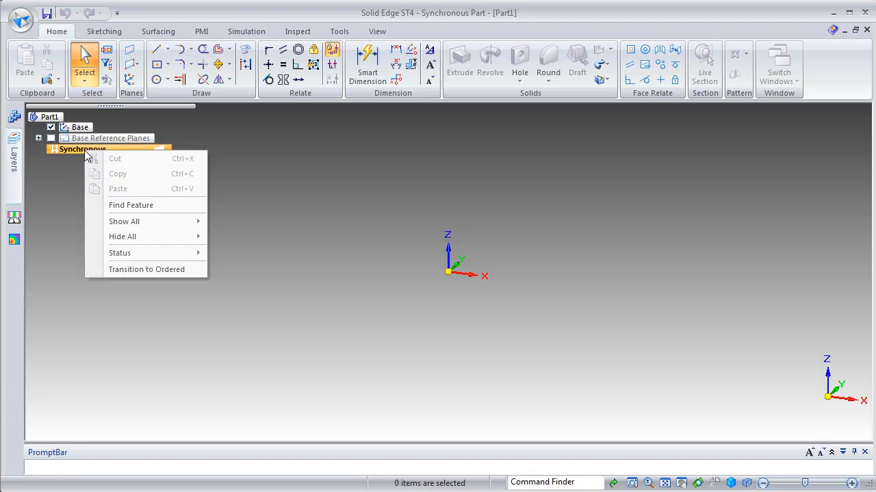
left_click(144, 270)
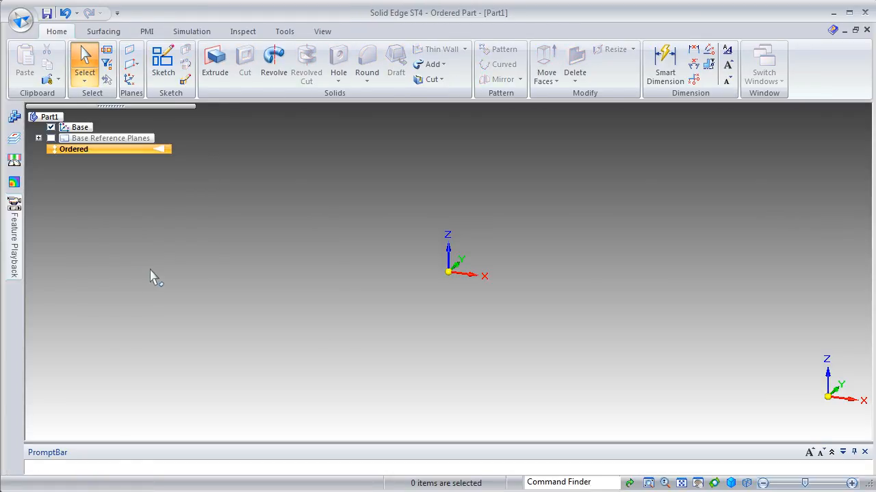
- Start a sketch on the base XY plane and check the polygon dimensions in the Adobe Reader drawing
left_click(163, 65)
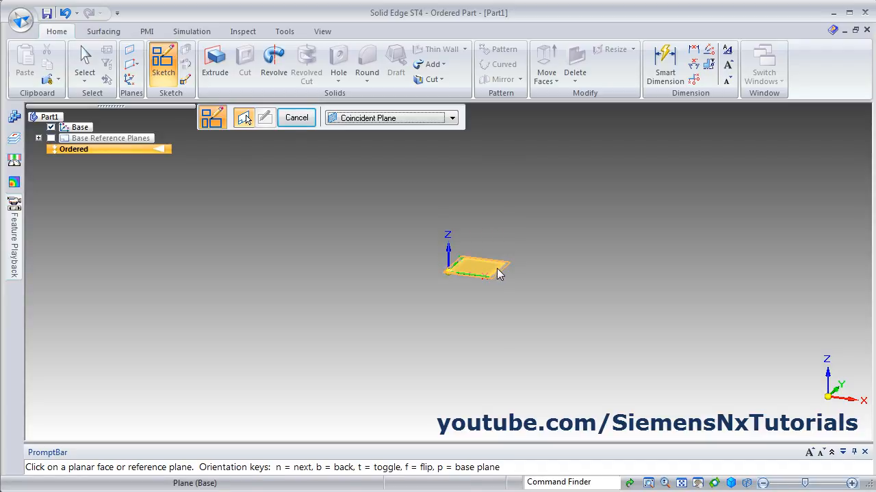
left_click(498, 274)
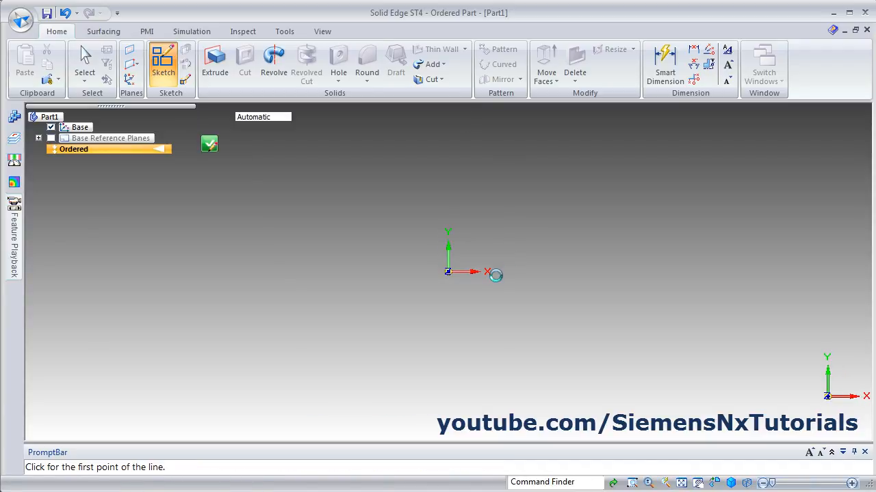
key("alt+Tab")
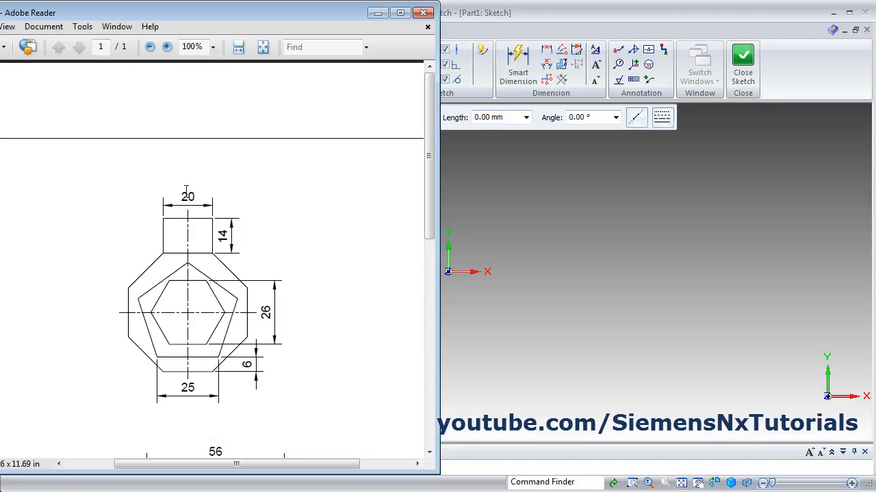
key("alt+Tab")
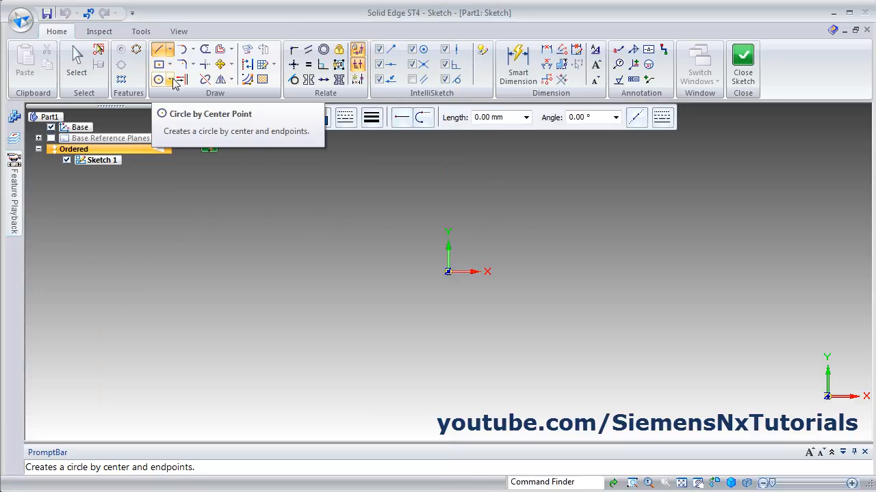
- Draw an 8-sided polygon by center at the origin, with a distance of about 46 mm at 90°
left_click(163, 69)
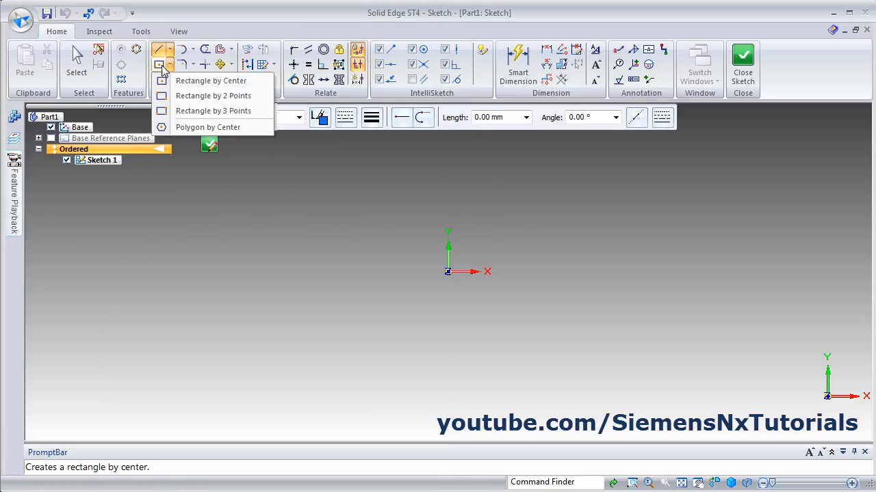
left_click(208, 128)
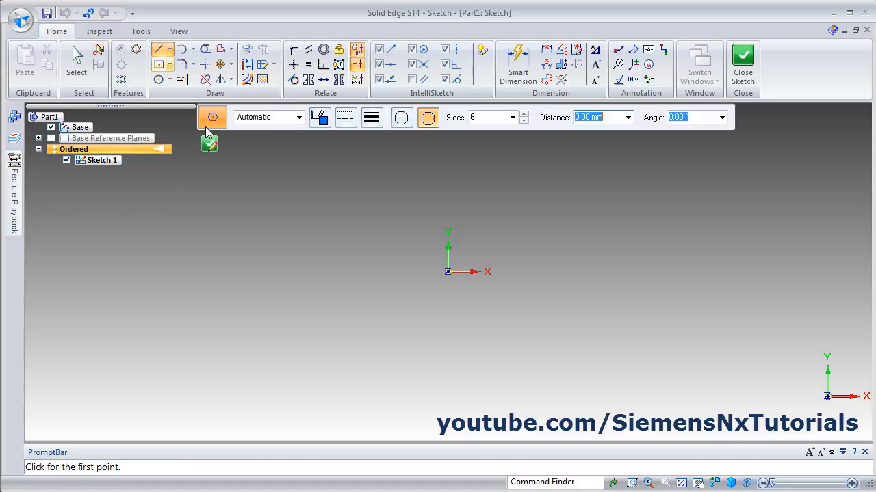
left_click_drag(486, 122, 464, 121)
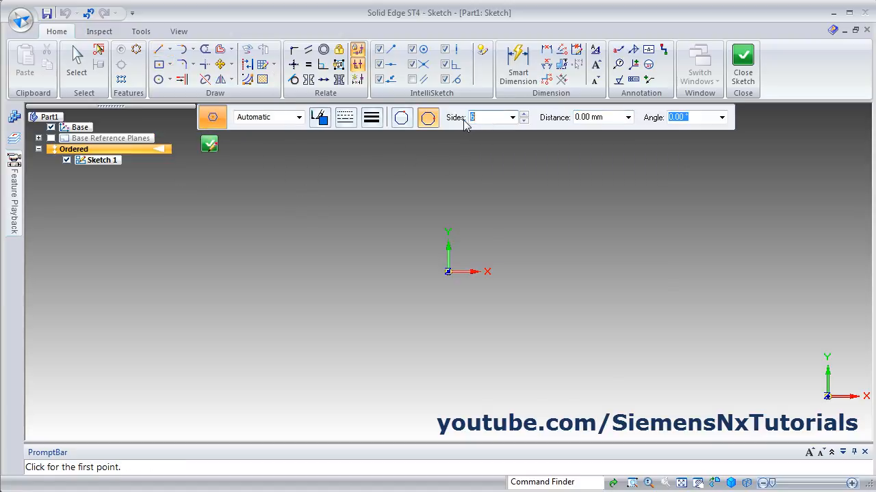
key("Tab")
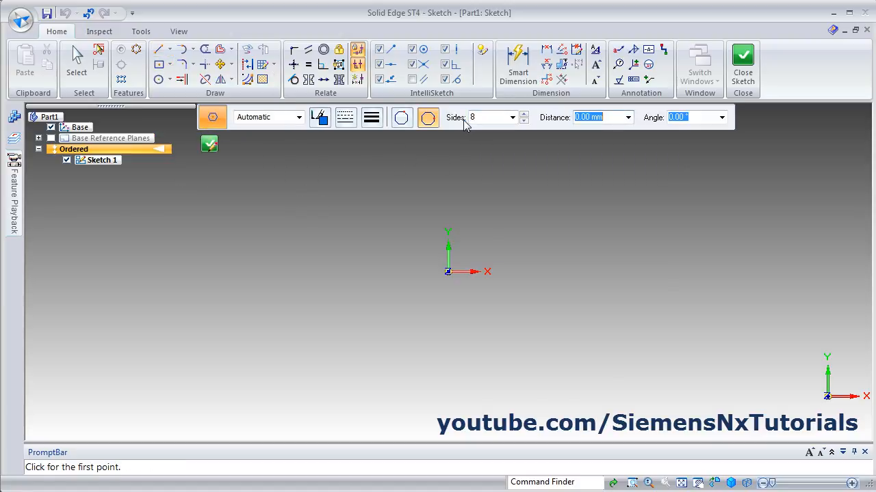
left_click(448, 272)
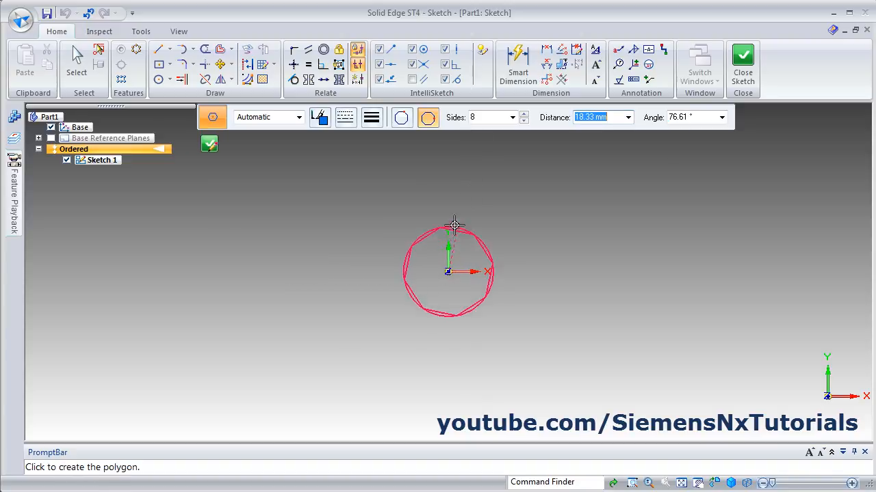
left_click(448, 171)
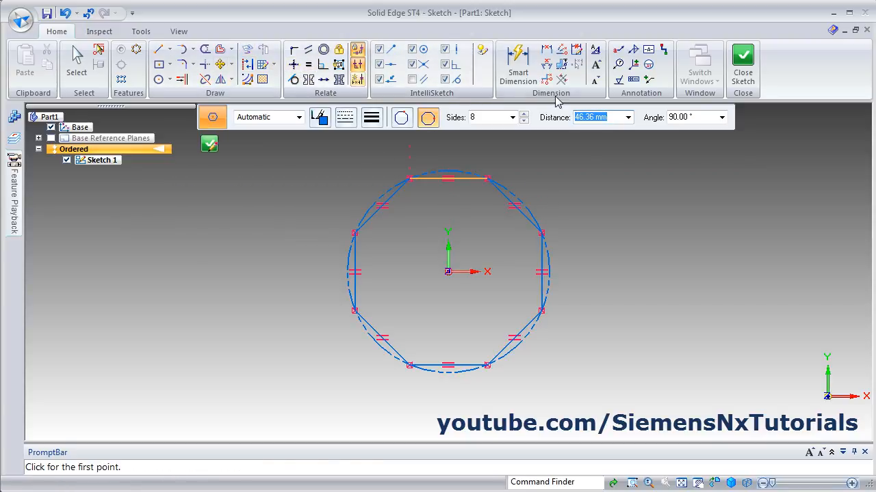
- Try to dimension the octagon's bottom edge at 20 mm with Smart Dimension
left_click(519, 63)
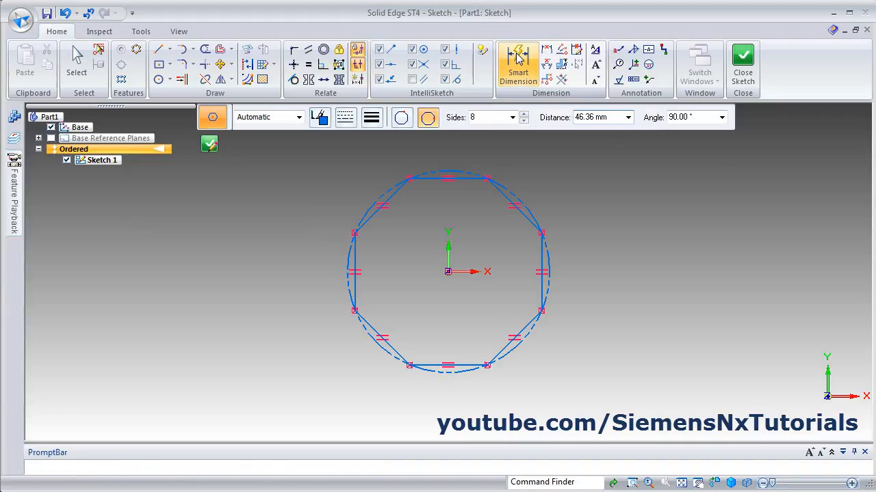
left_click(462, 365)
left_click(451, 391)
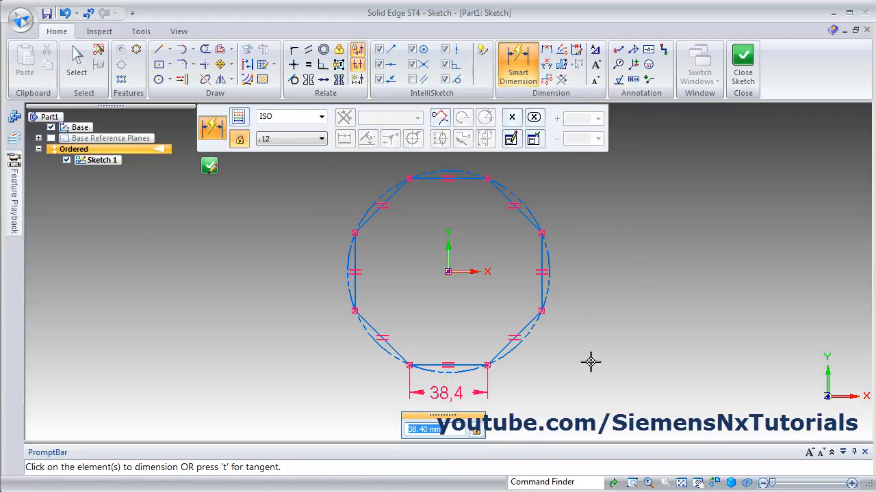
type("20")
key("Return")
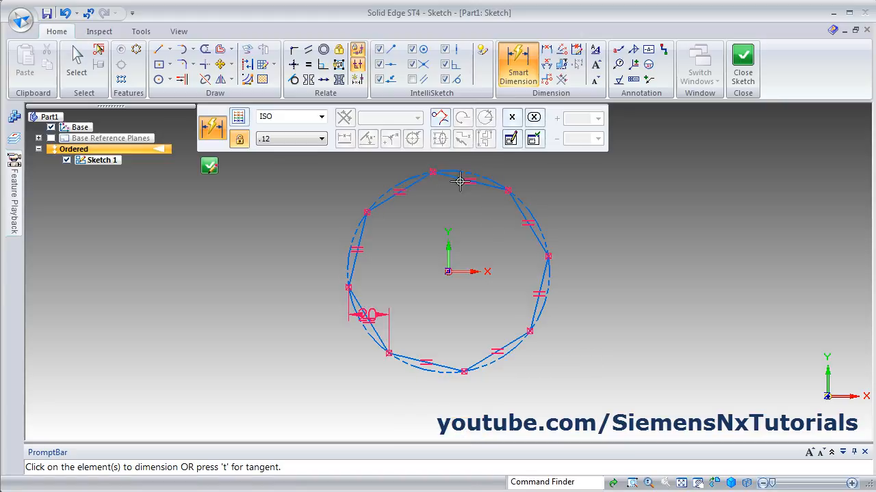
- Apply a horizontal relation to the octagon's top edge and delete the misaligned 20 mm dimension
left_click(296, 68)
left_click(488, 185)
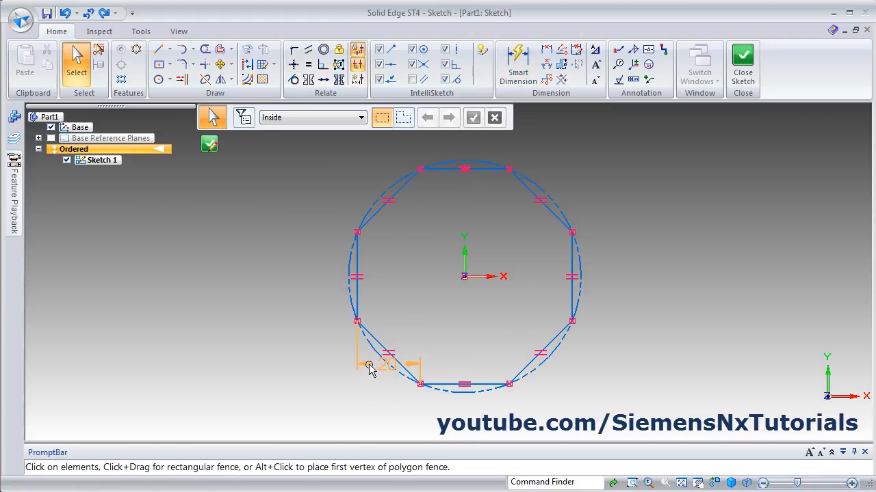
left_click(369, 368)
key("Delete")
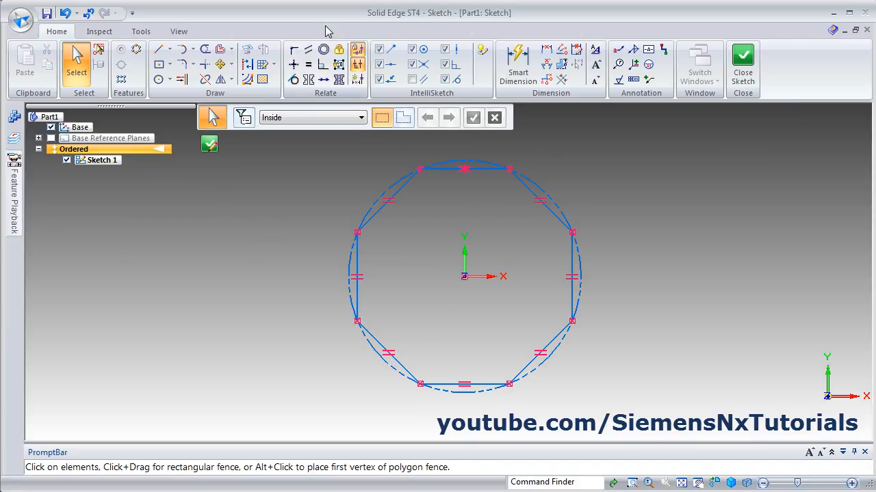
- Dimension the octagon's bottom edge with Smart Dimension and set its length to 20 mm
left_click(521, 72)
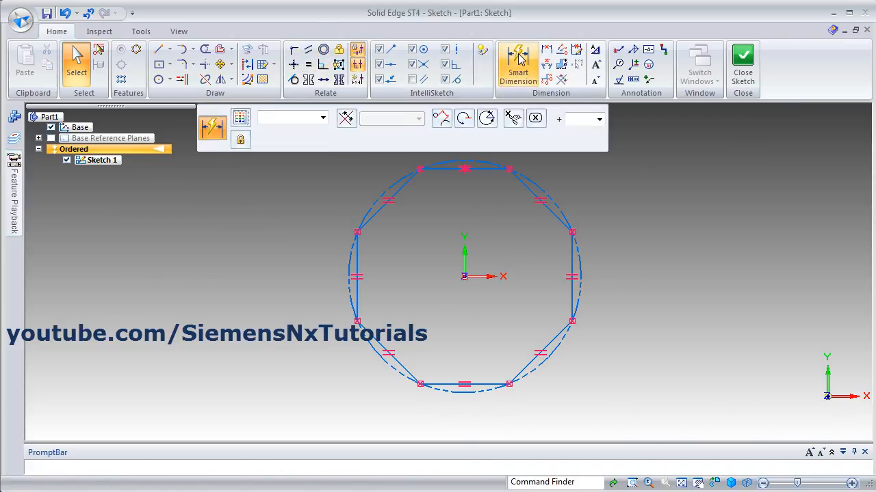
left_click(484, 384)
left_click(464, 426)
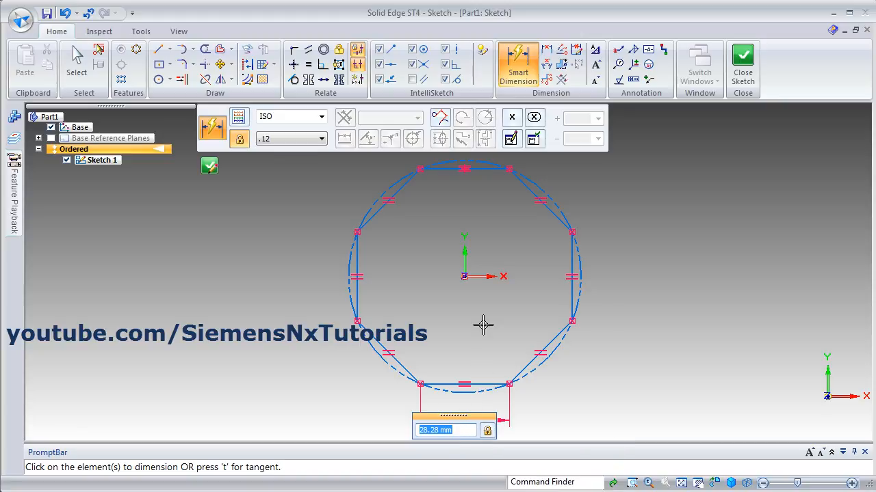
type("20")
key("Return")
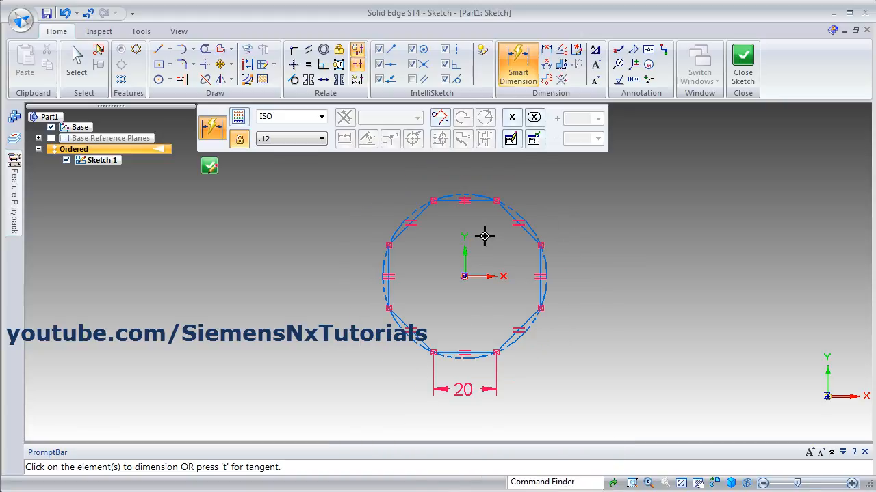
- Draw a 6-sided polygon by center at the origin inside the octagon, with a distance of about 17 mm at 90°
scroll(484, 237, "up", 2)
scroll(484, 237, "down", 1)
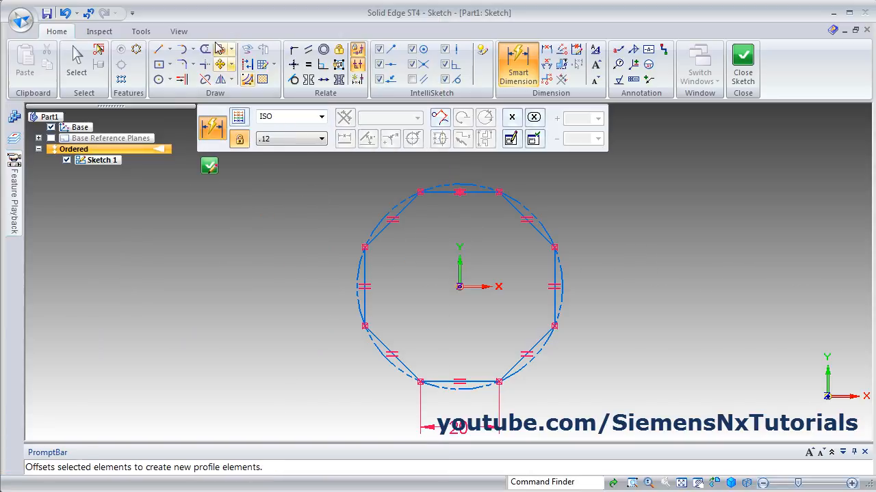
left_click(171, 66)
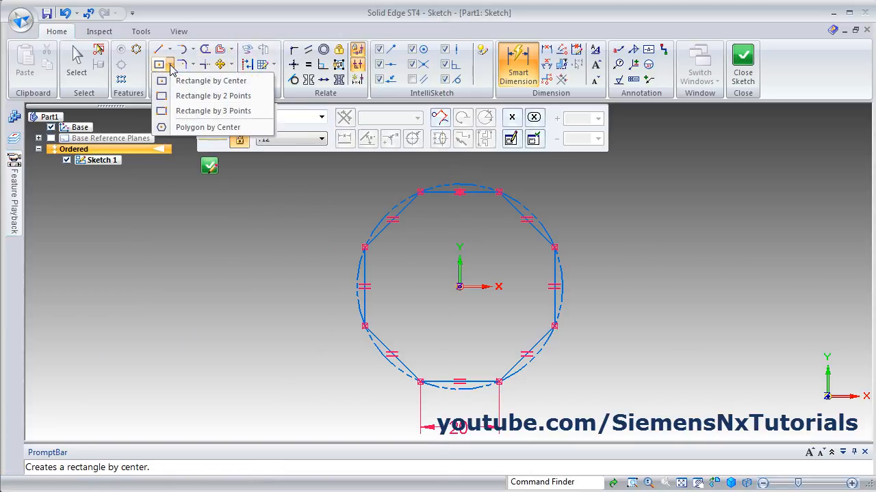
left_click(189, 129)
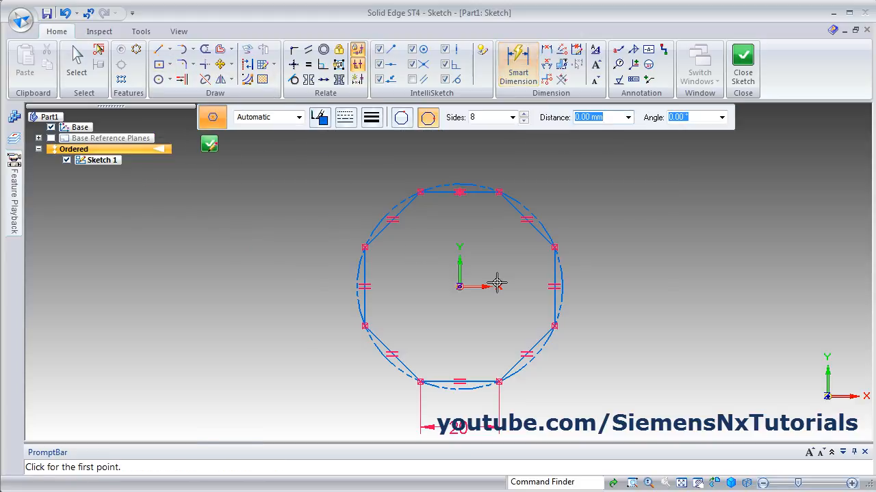
left_click(472, 117)
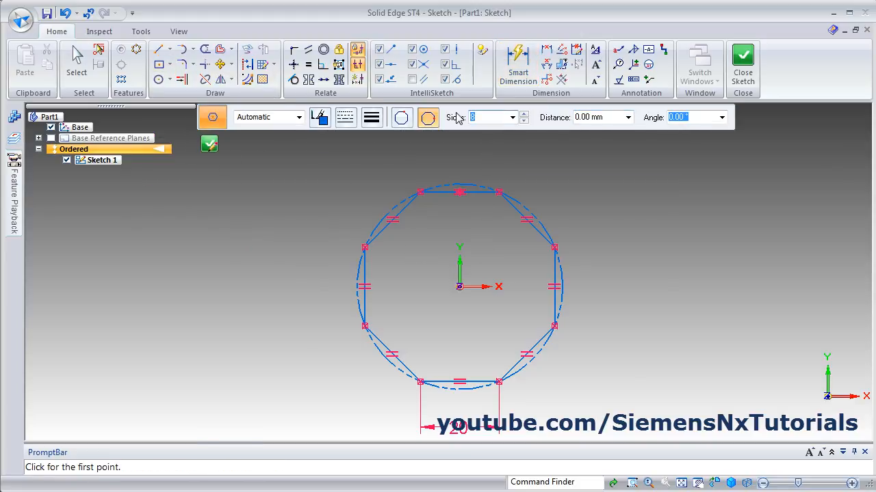
type("6")
key("Tab")
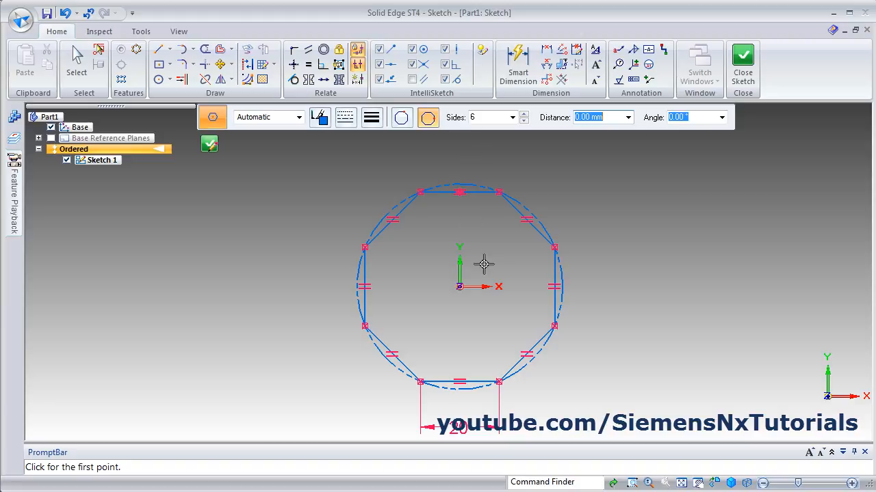
left_click(459, 287)
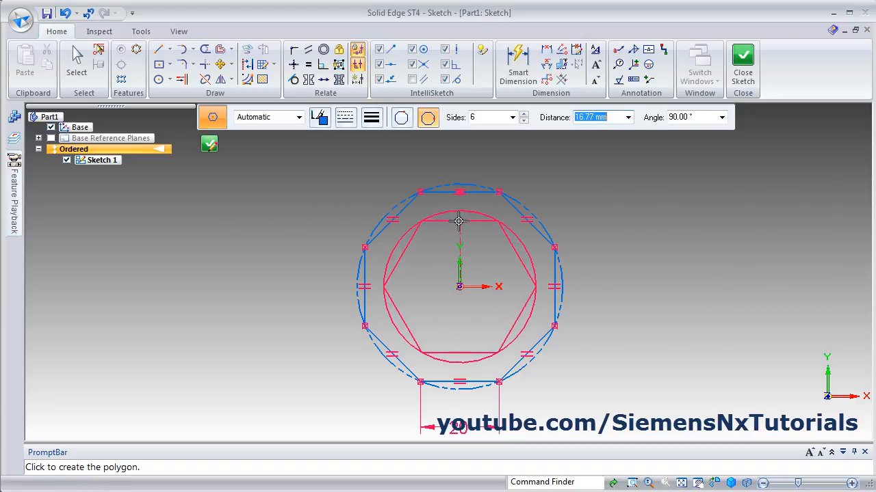
left_click(459, 221)
key("Escape")
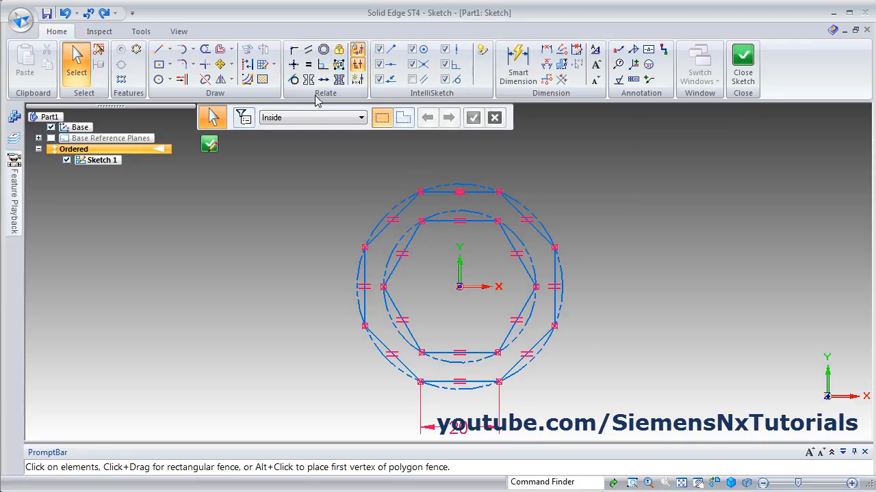
- Make the hexagon's top edge horizontal and set the distance between its top and bottom edges to 26 mm
left_click(295, 65)
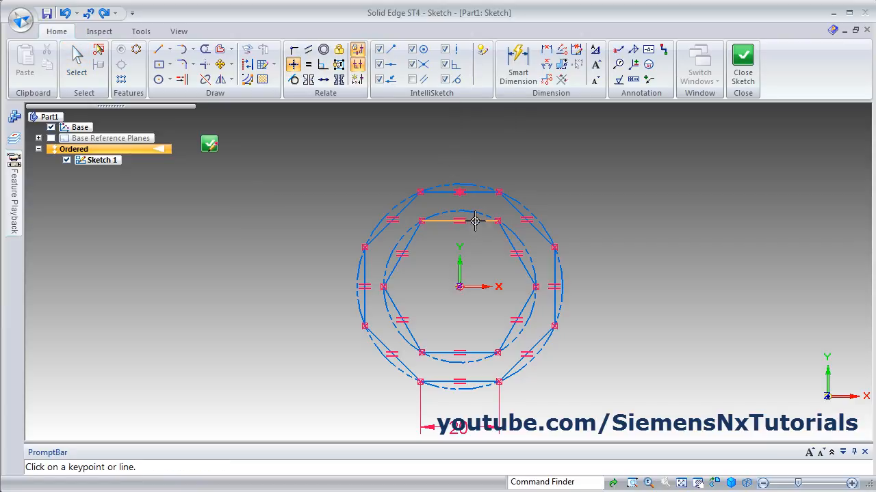
left_click(516, 60)
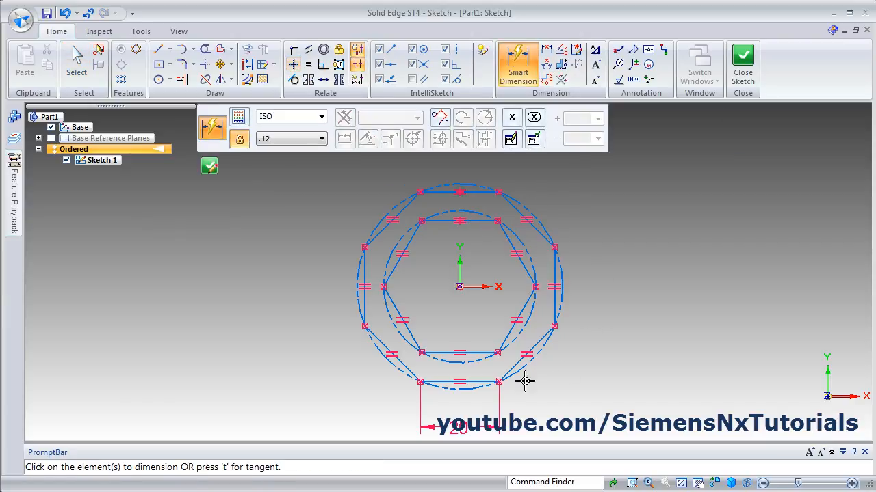
left_click(479, 353)
left_click(479, 220)
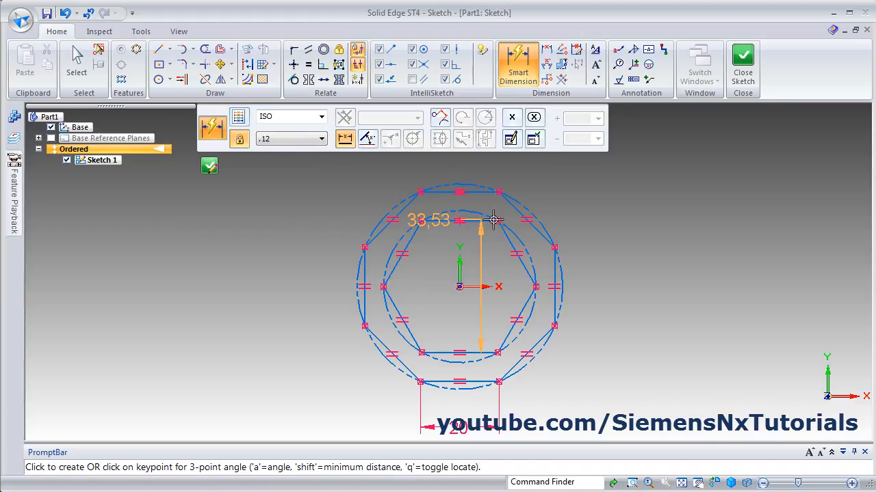
left_click(670, 281)
type("26")
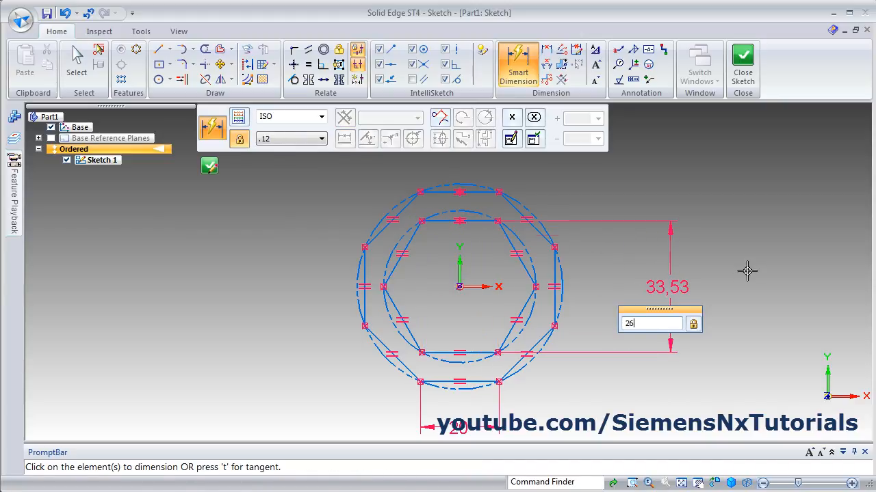
key("Return")
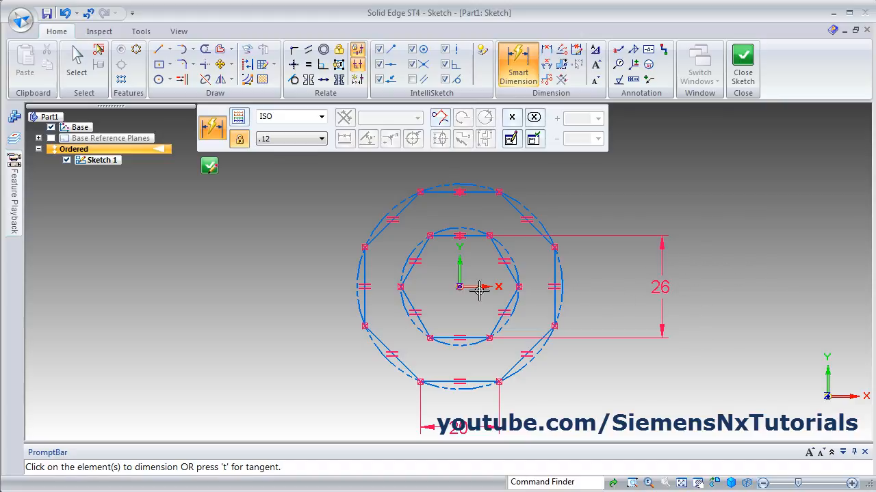
- Draw a 5-sided polygon centred just below the origin, around the hexagon, with a distance of about 16 mm at -90°
key("alt+Tab")
key("alt+Tab")
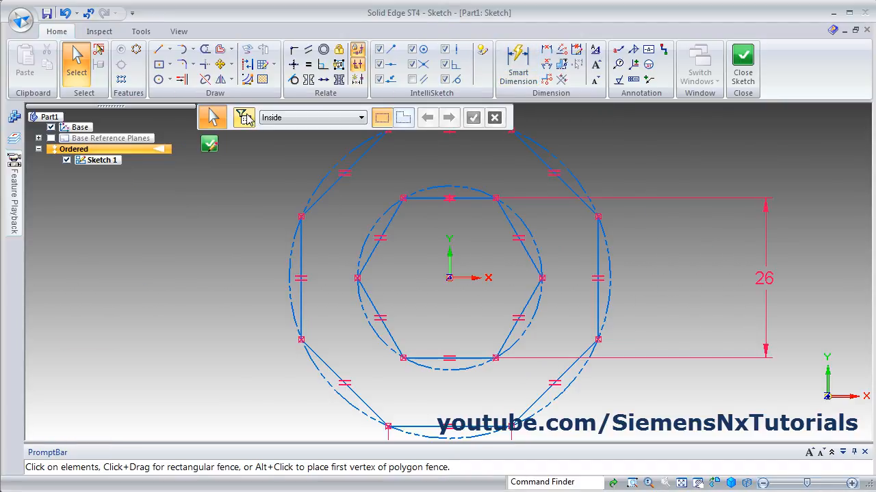
left_click(169, 64)
left_click(179, 127)
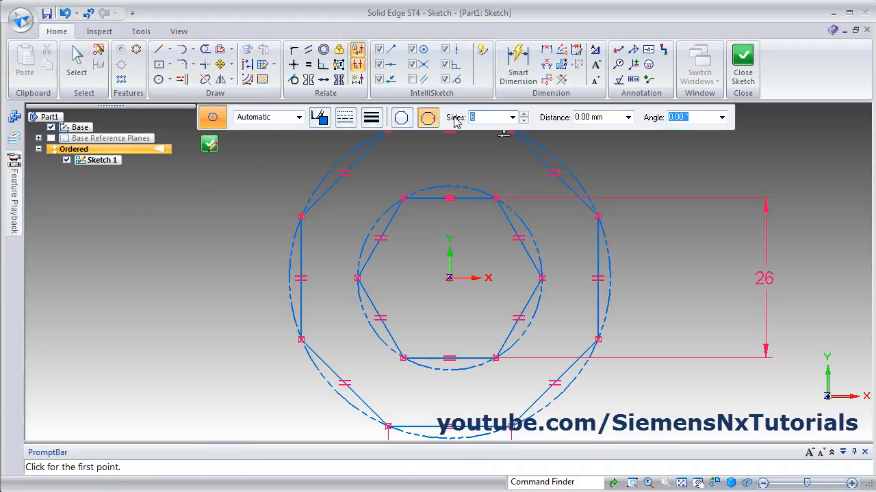
key("Tab")
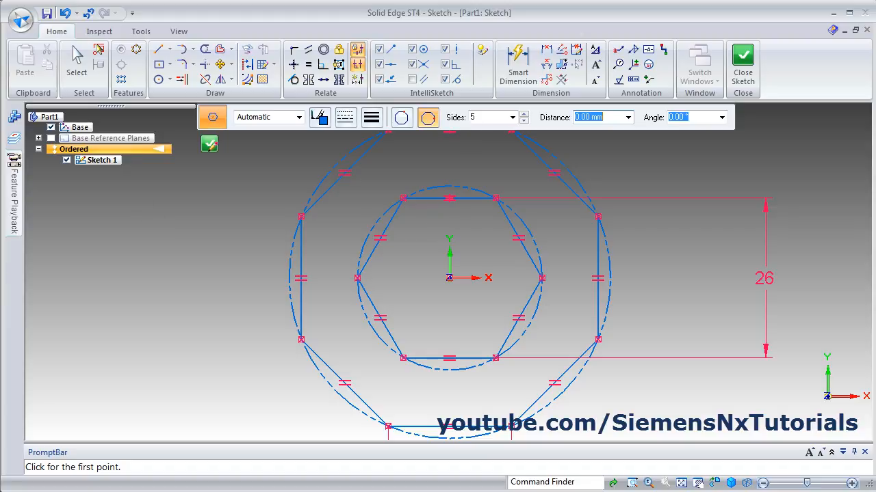
key("alt+Tab")
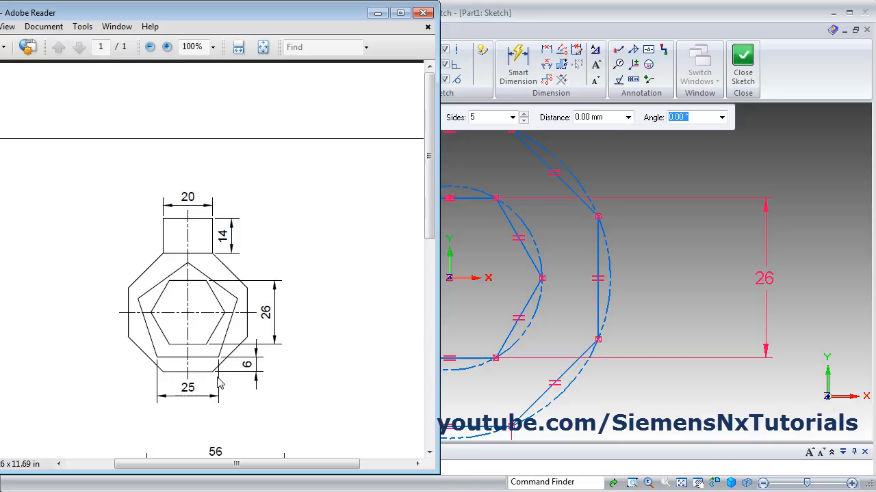
left_click(551, 19)
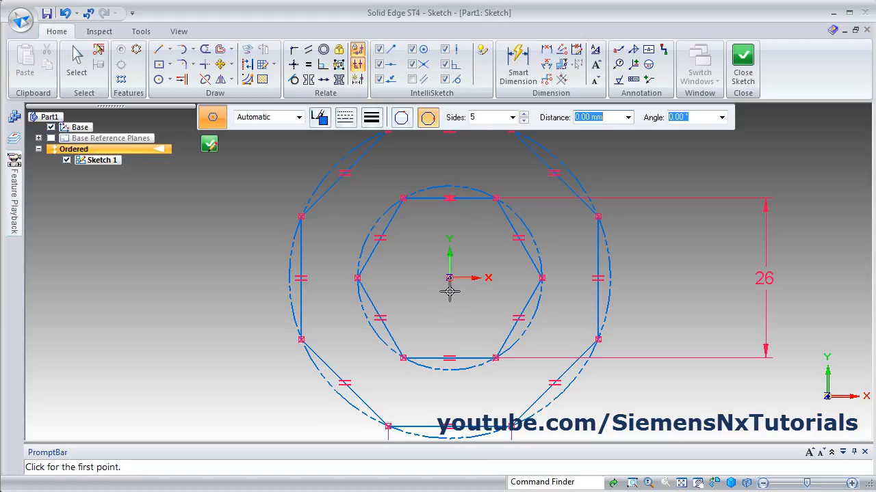
left_click(448, 278)
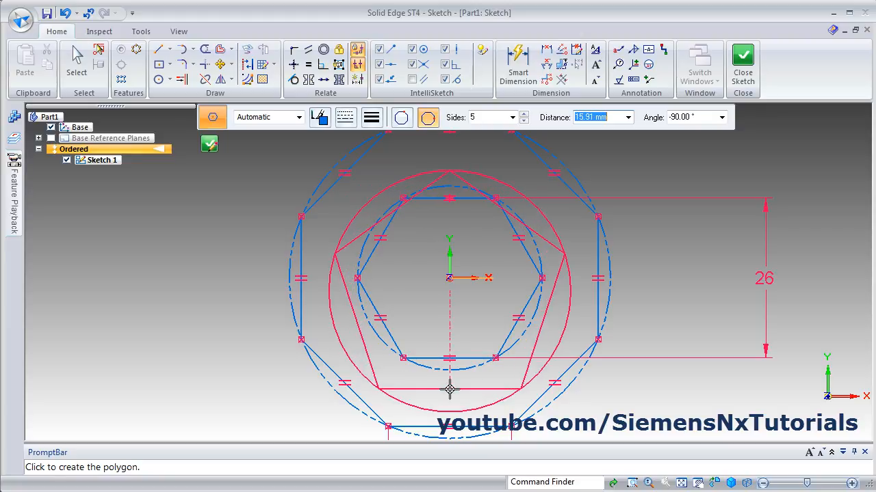
left_click(460, 391)
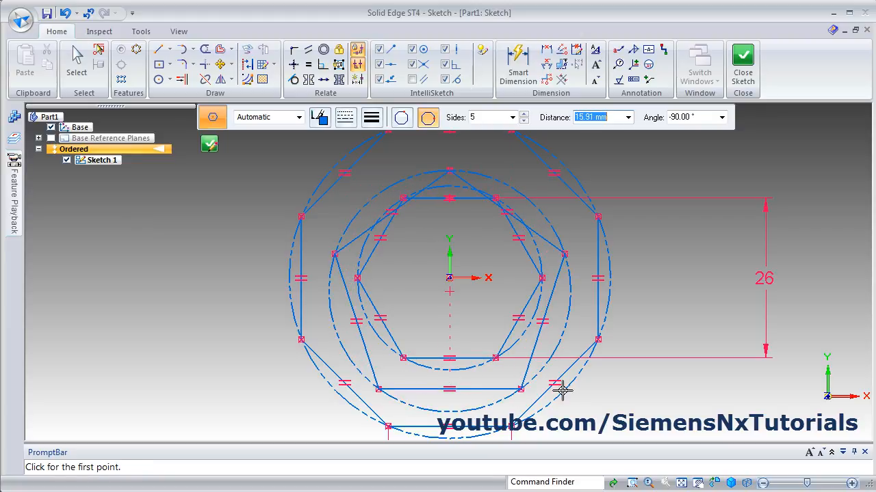
- Apply a horizontal relation to the pentagon's bottom edge
left_click(294, 64)
left_click(294, 65)
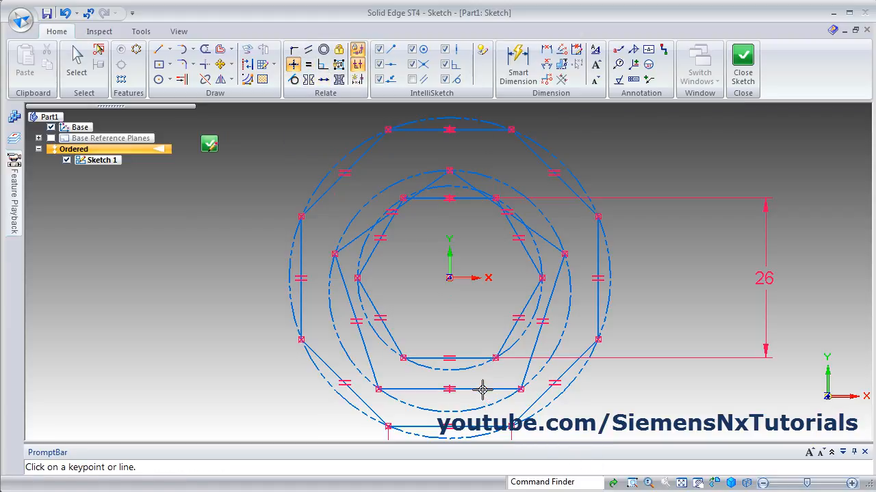
scroll(623, 332, "down", 1)
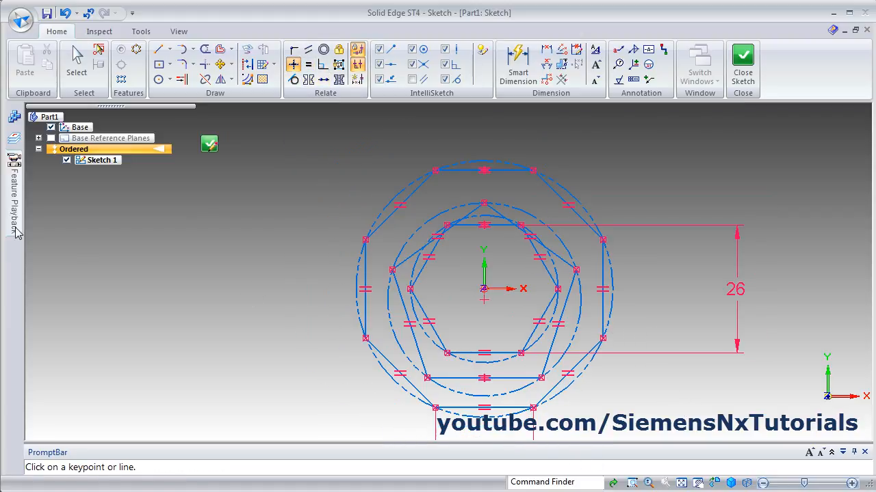
- Check the pentagon's edge length in the PDF drawing, and dimension its bottom edge to 25 mm with Smart Dimension
key("alt+Tab")
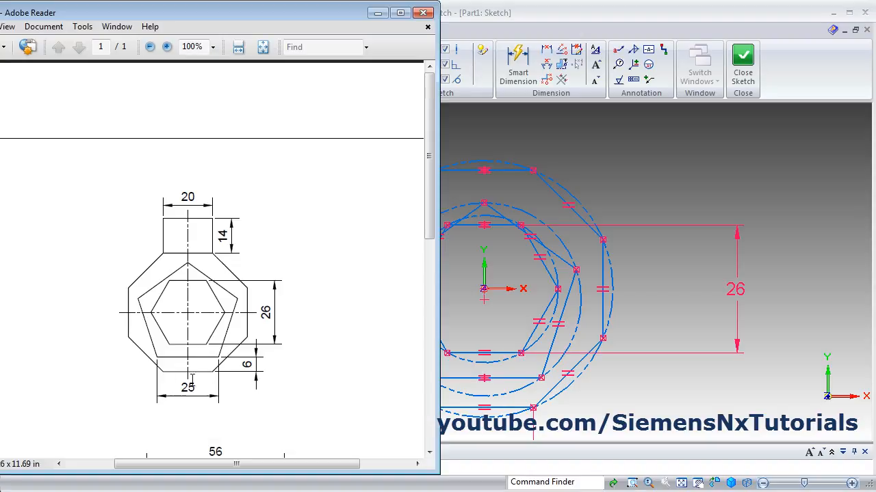
key("alt+Tab")
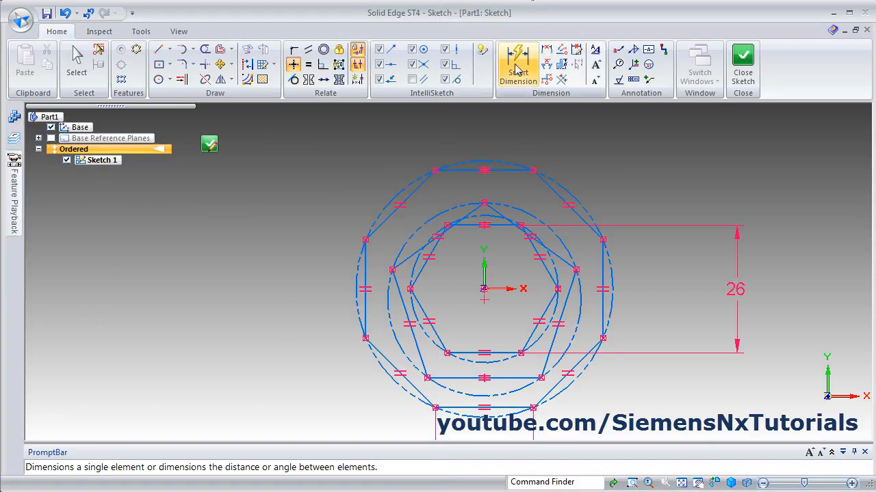
left_click(517, 65)
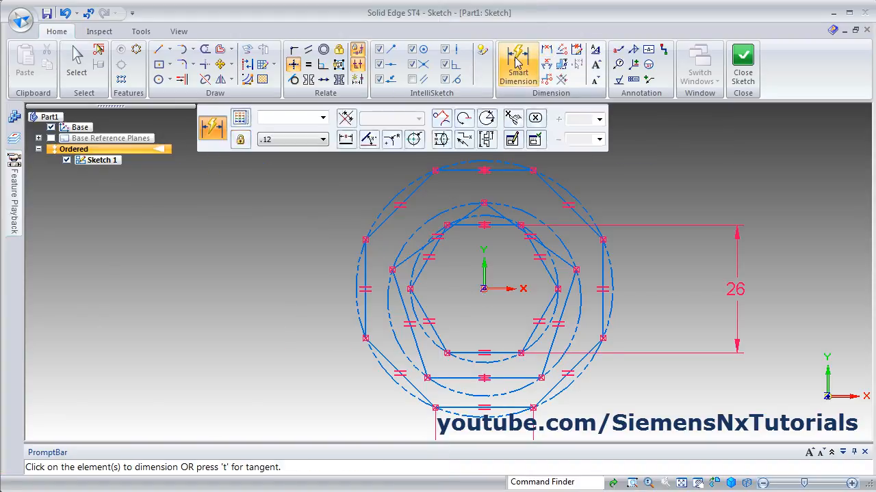
left_click(507, 378)
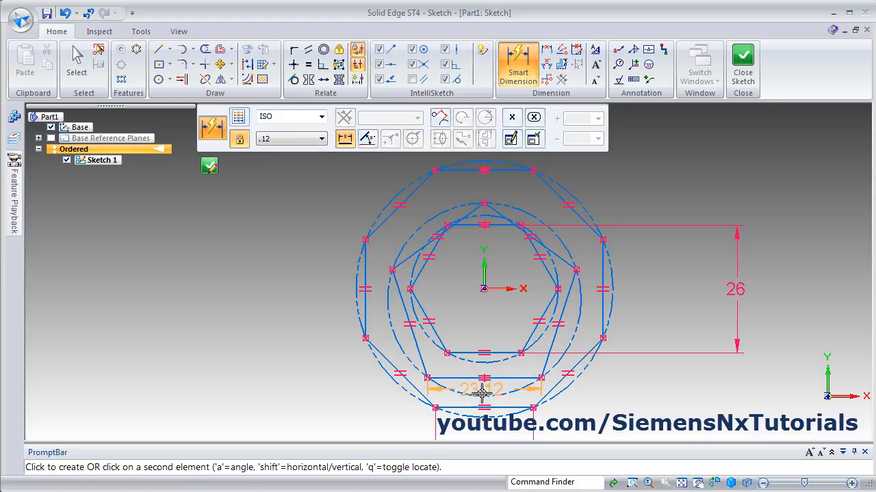
left_click(397, 422)
type("25")
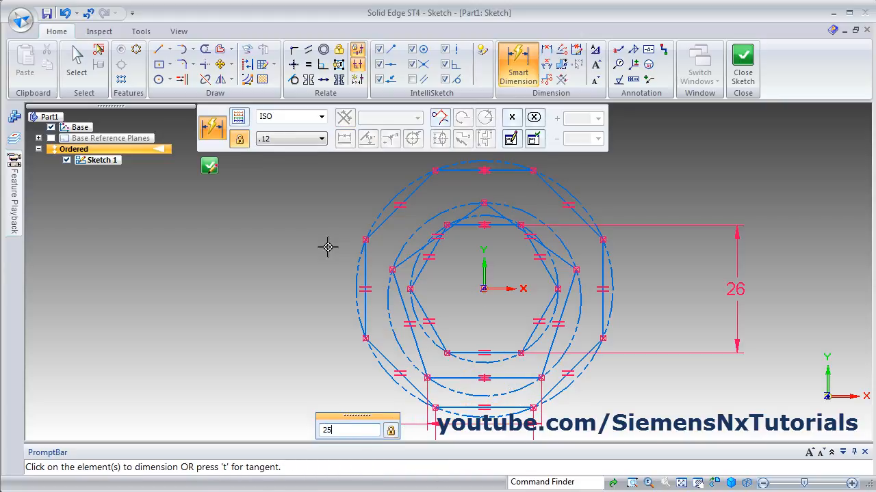
key("Return")
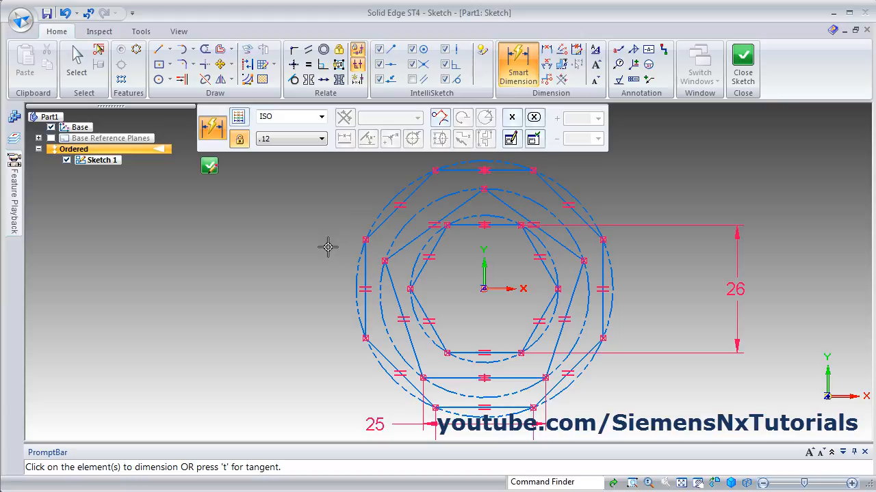
- Set the distance between the bottom edges of the octagon and the pentagon to 6 mm
left_click(508, 409)
left_click(521, 379)
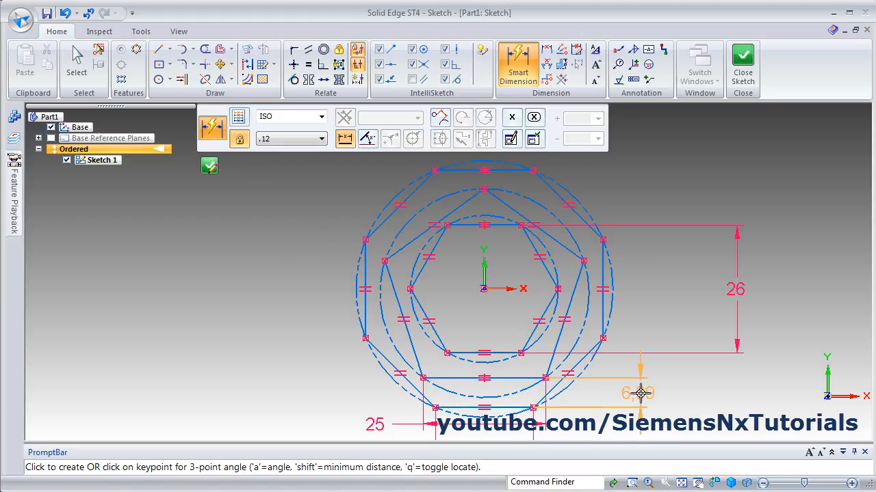
left_click(640, 391)
type("6")
key("Return")
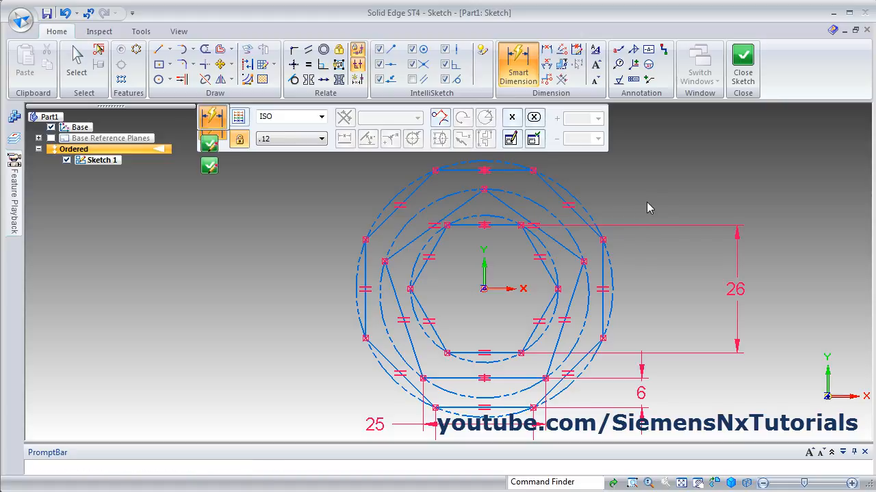
key("Escape")
- Draw three connected lines forming a rectangular tab 14 mm high on the octagon's top edge, ending at that edge's two corners
scroll(623, 191, "down", 3)
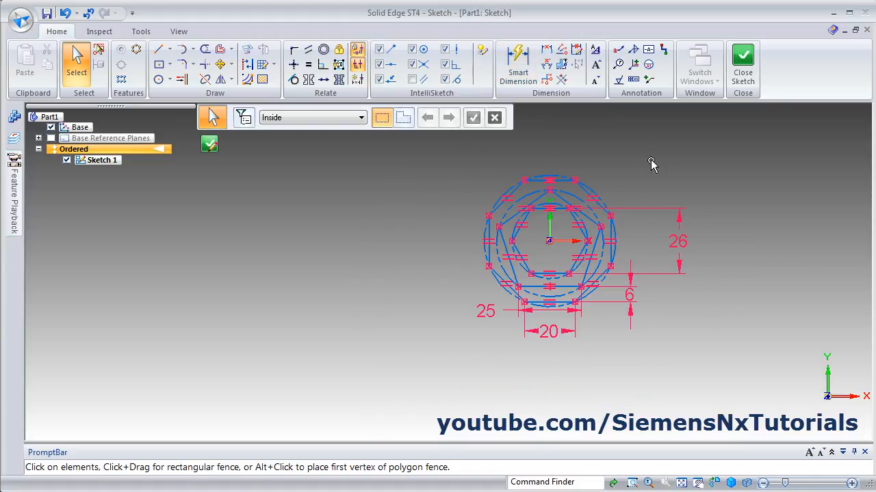
scroll(650, 164, "up", 3)
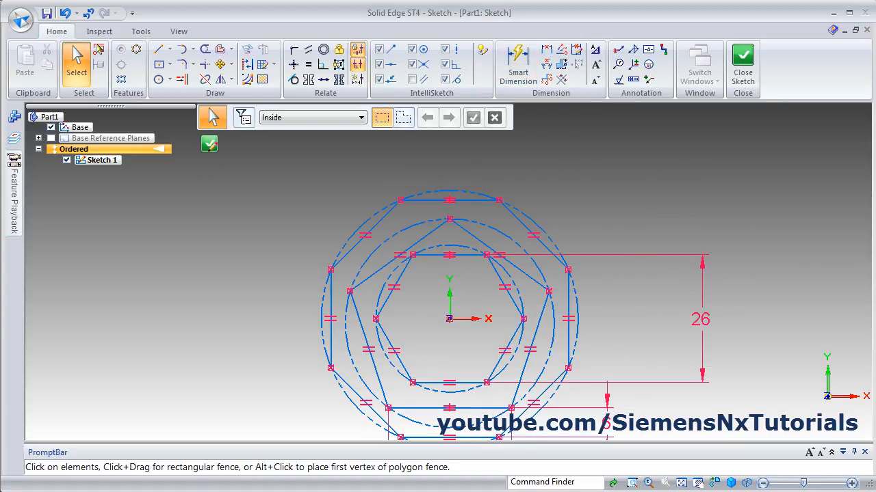
key("alt+Tab")
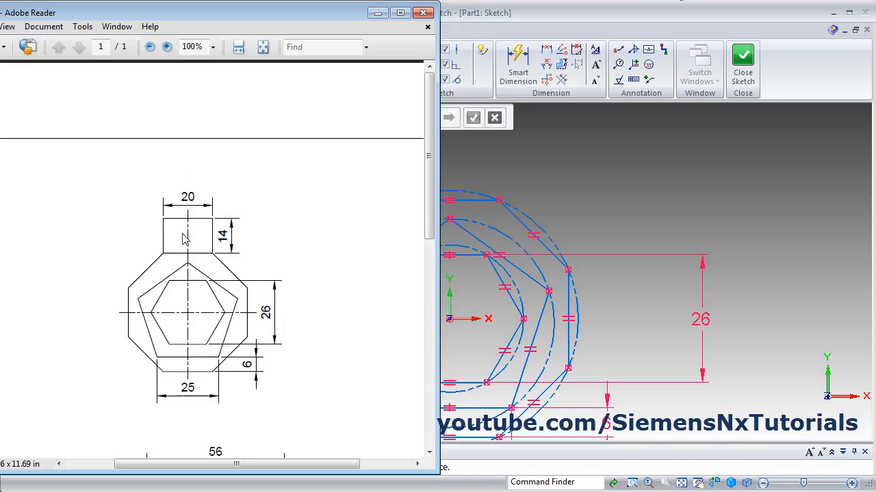
left_click(696, 3)
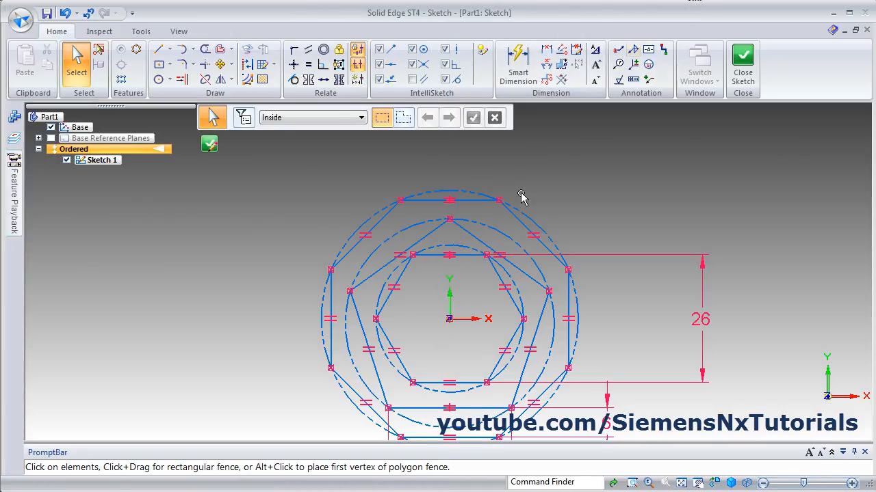
scroll(524, 195, "down", 3)
scroll(536, 145, "up", 2)
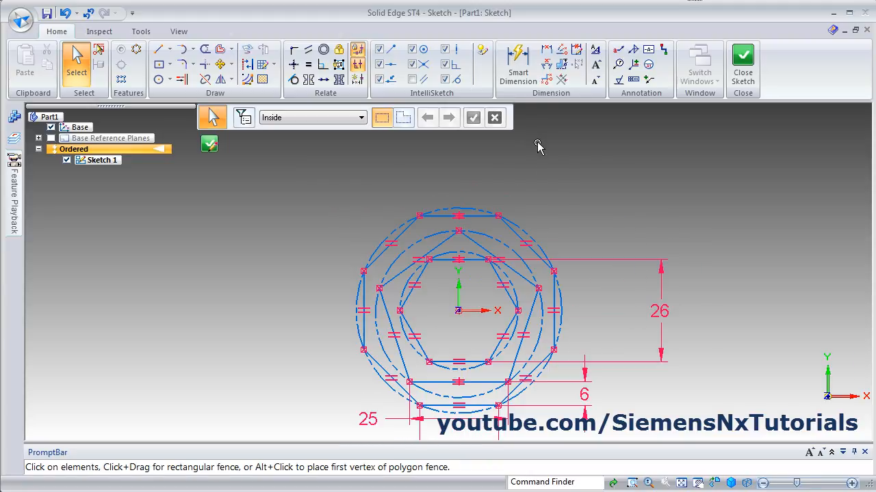
left_click(158, 49)
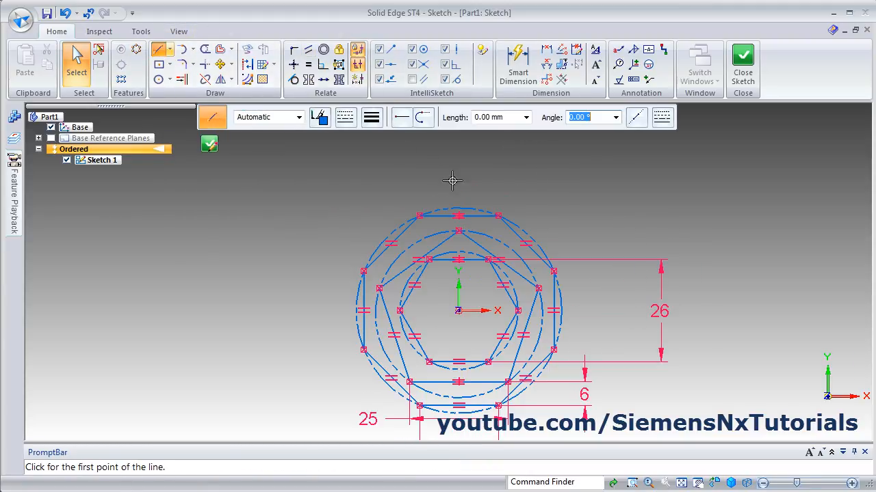
left_click(420, 215)
left_click(420, 161)
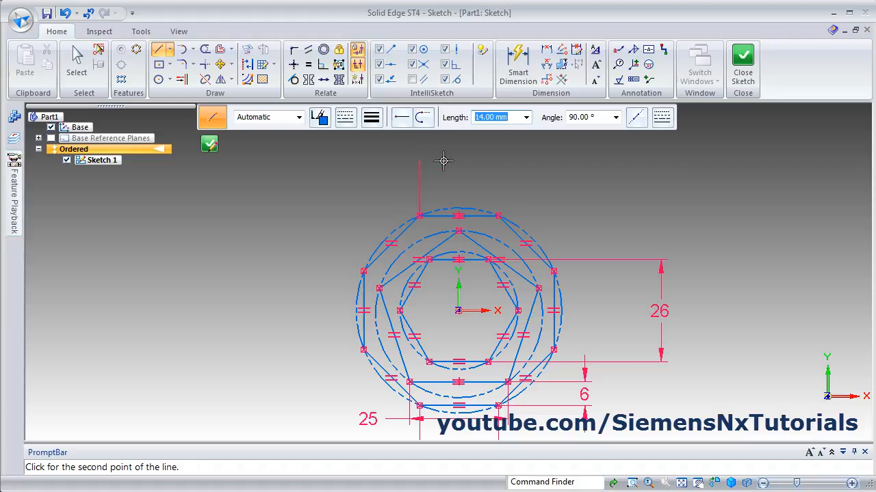
left_click(498, 161)
left_click(498, 216)
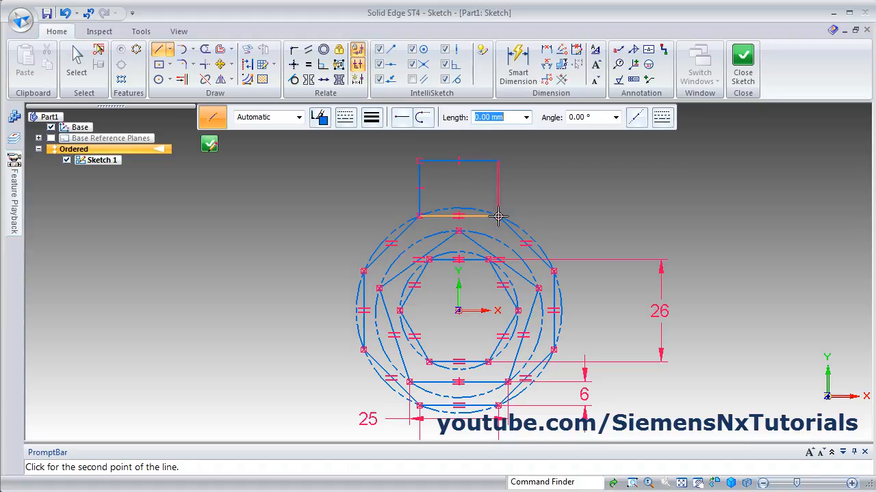
right_click(551, 180)
- Dimension the rectangular tab's right side with Smart Dimension and accept a height of 14 mm
left_click(517, 65)
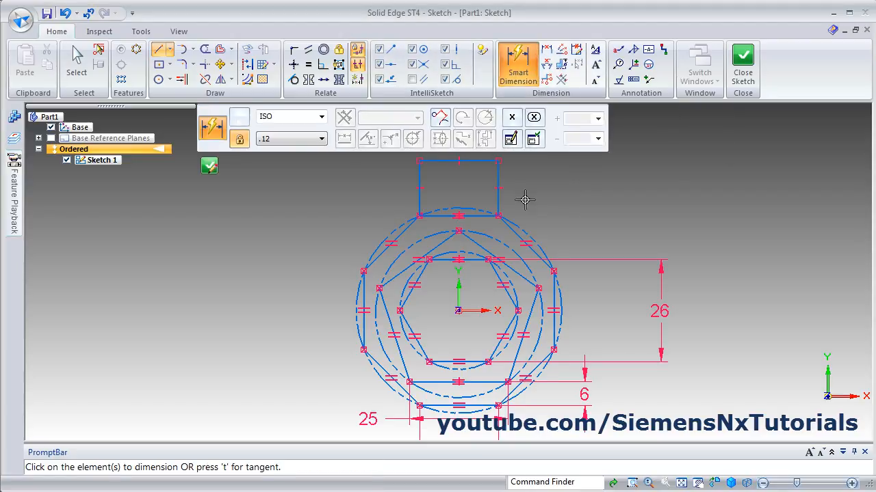
left_click(587, 189)
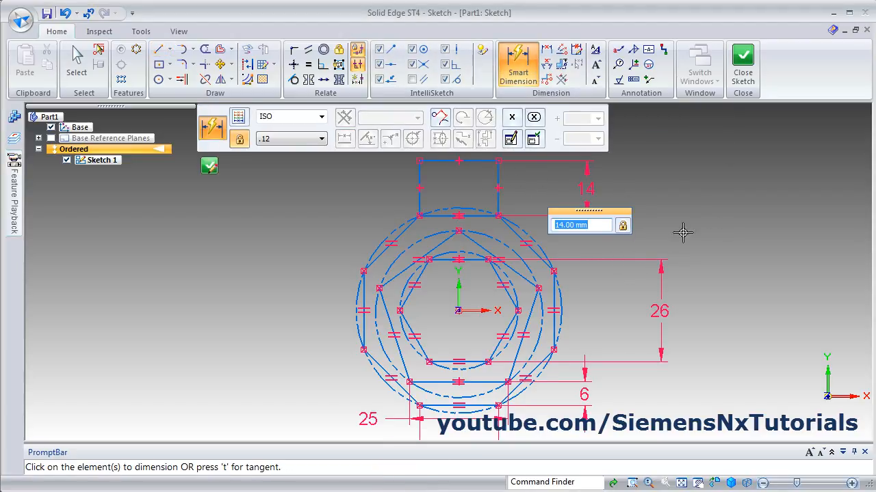
key("Return")
- Add a width dimension above the rectangular tab's top edge and leave the dimension command
scroll(472, 190, "down", 3)
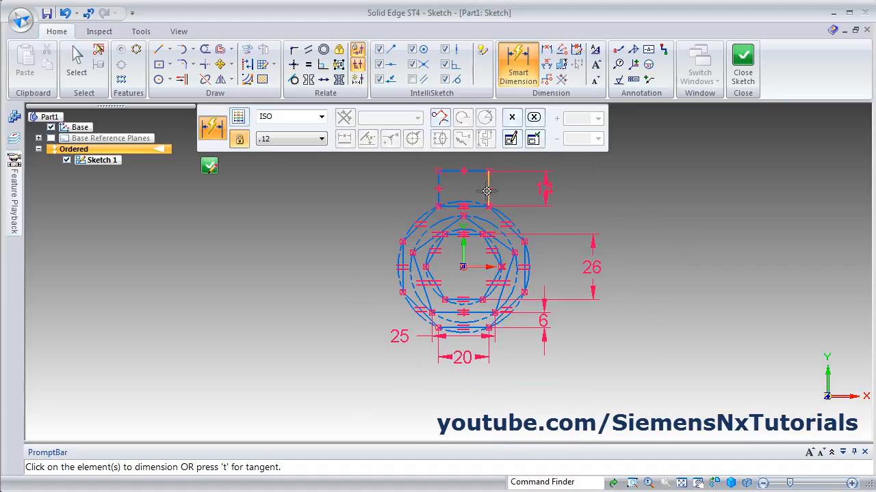
middle_click_drag(488, 194, 463, 250, "shift")
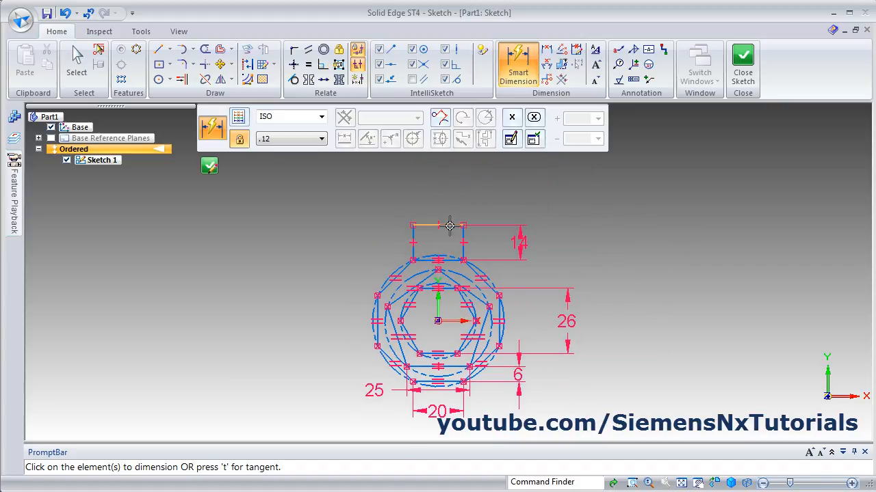
left_click(449, 226)
left_click(453, 192)
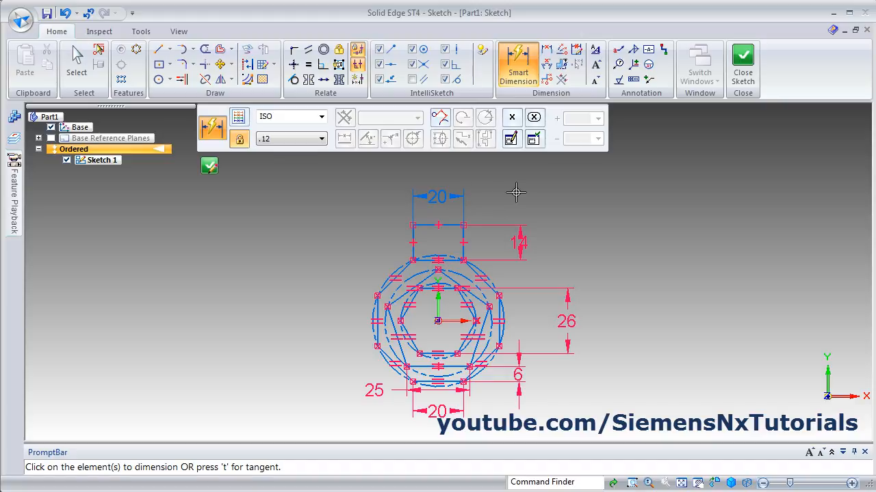
scroll(532, 272, "up", 1)
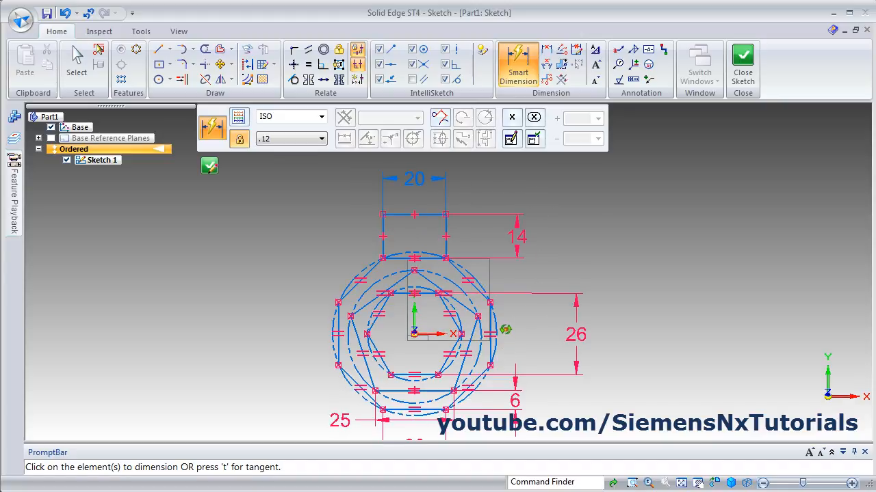
key("Escape")
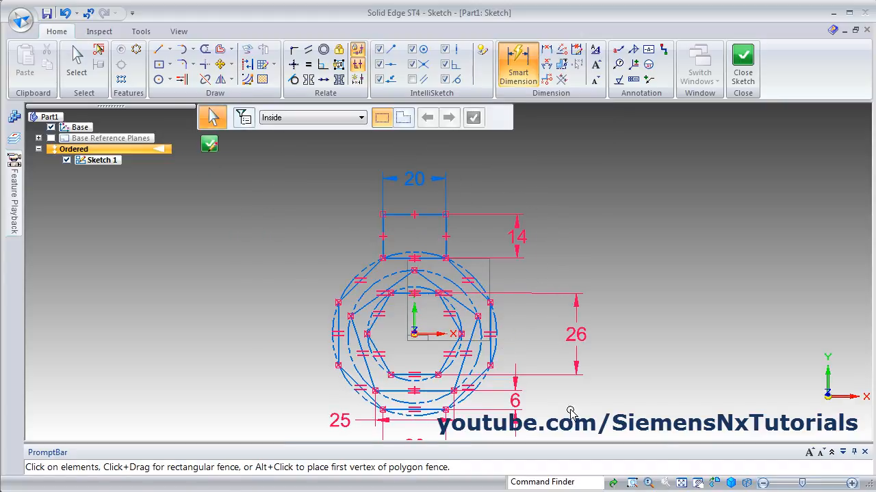
- Fit the whole profile in view, close the sketch and finish it under the name Sketch_1
left_click(682, 483)
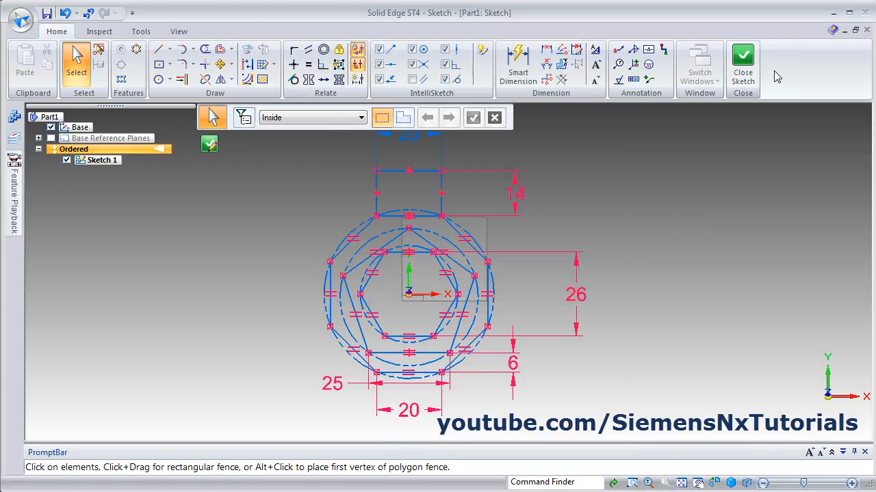
left_click(749, 83)
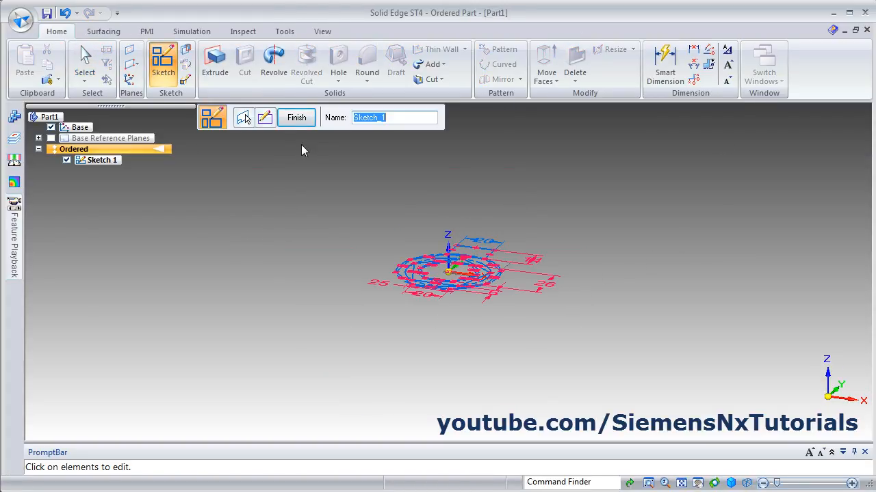
left_click(298, 119)
left_click(296, 117)
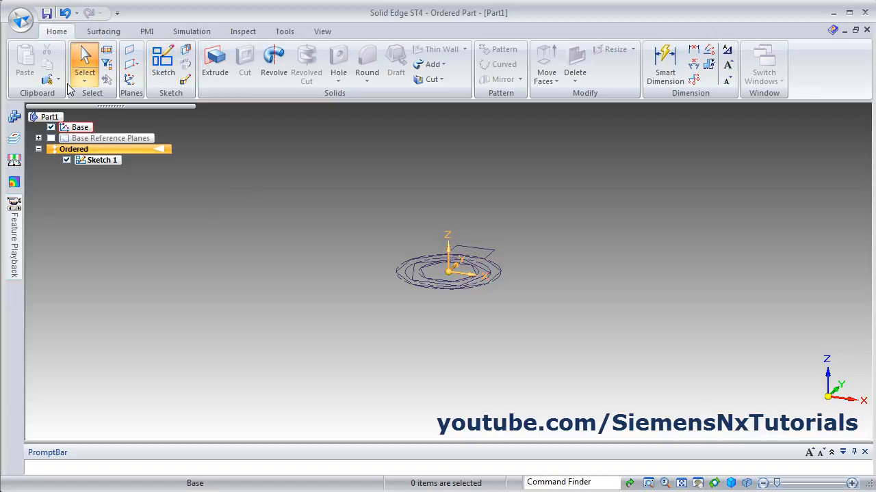
- Create a new part document and switch it to the ordered modeling environment
left_click(26, 29)
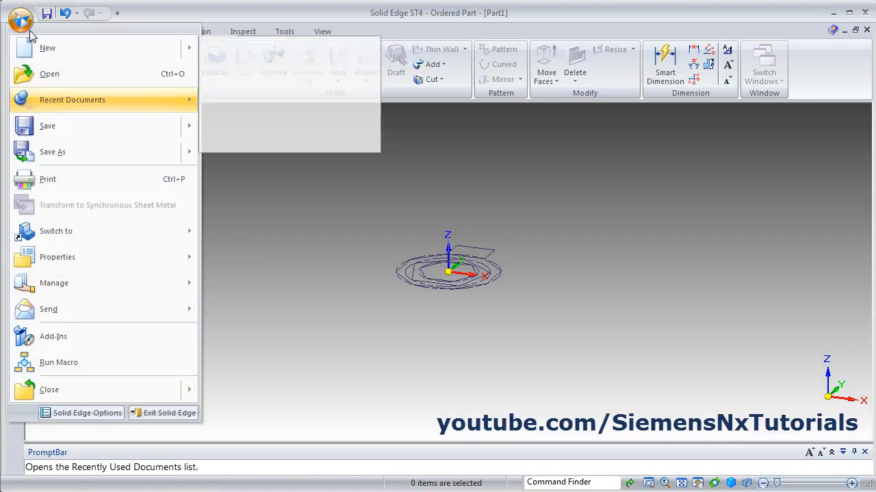
mouse_move(41, 48)
left_click(244, 66)
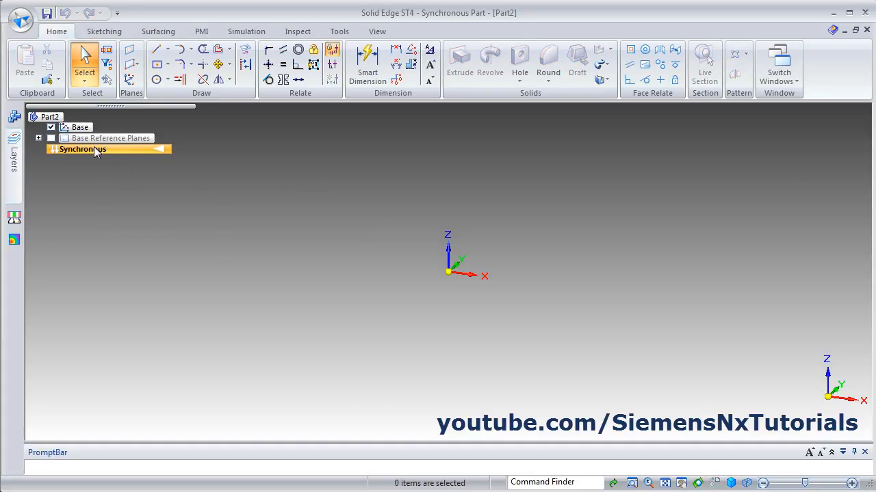
right_click(95, 152)
left_click(152, 266)
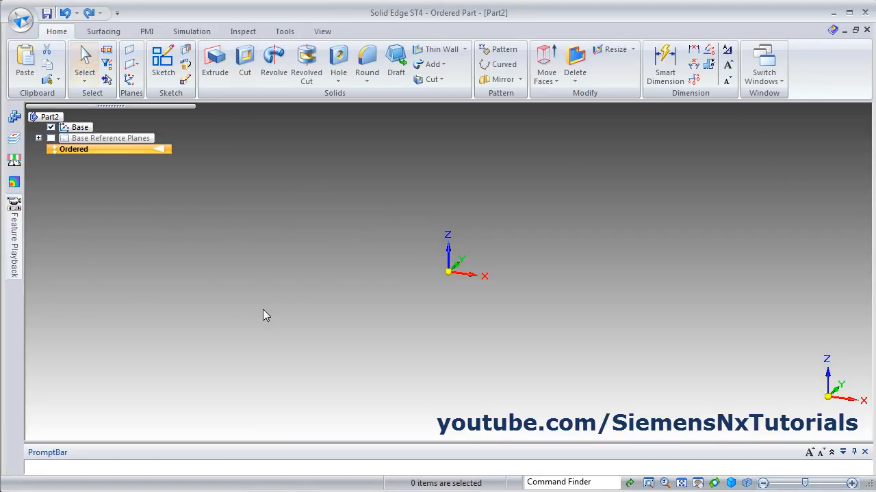
- Start a sketch on the base XY plane, leave the line command and bring up the three-lobed plate in the PDF drawing for reference
left_click(163, 63)
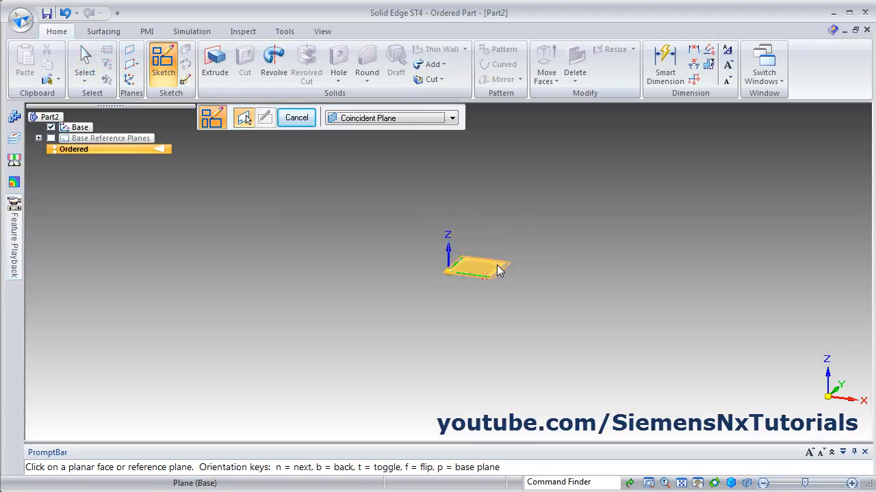
left_click(494, 267)
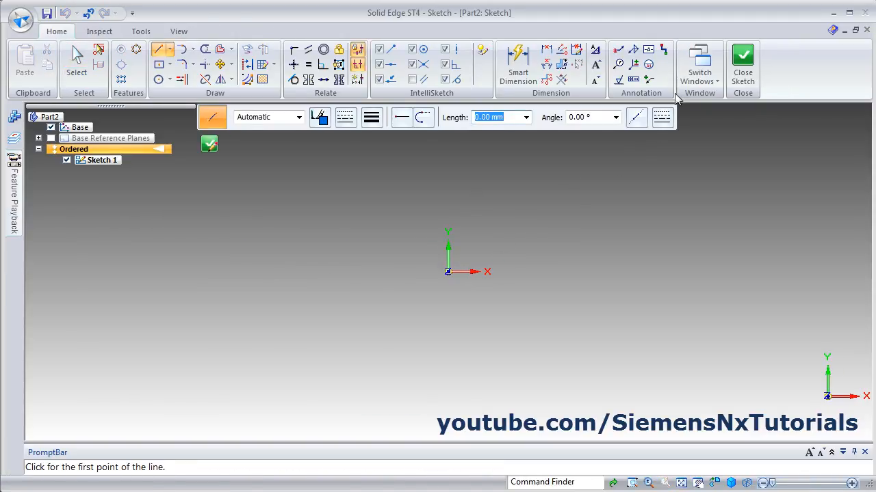
key("Escape")
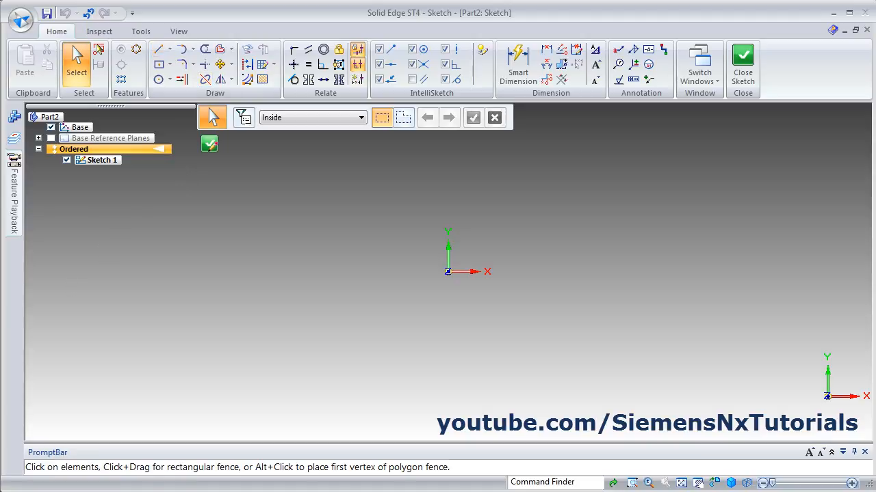
key("alt+Tab")
left_click_drag(431, 175, 417, 338)
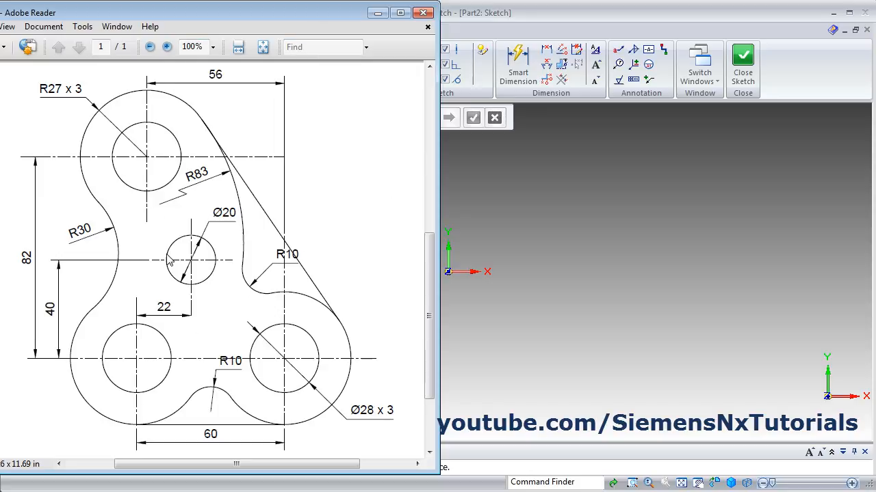
left_click(625, 335)
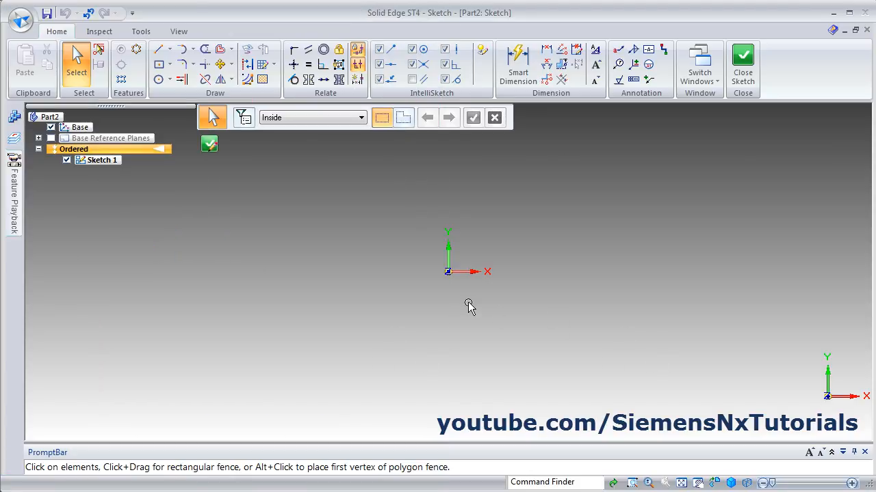
- Start the Line command and set its colour to orange and its line type to the dash-dot centerline style
mouse_move(477, 247)
middle_mouse_down("shift")
mouse_move(334, 360)
mouse_move(338, 343)
middle_mouse_up("shift")
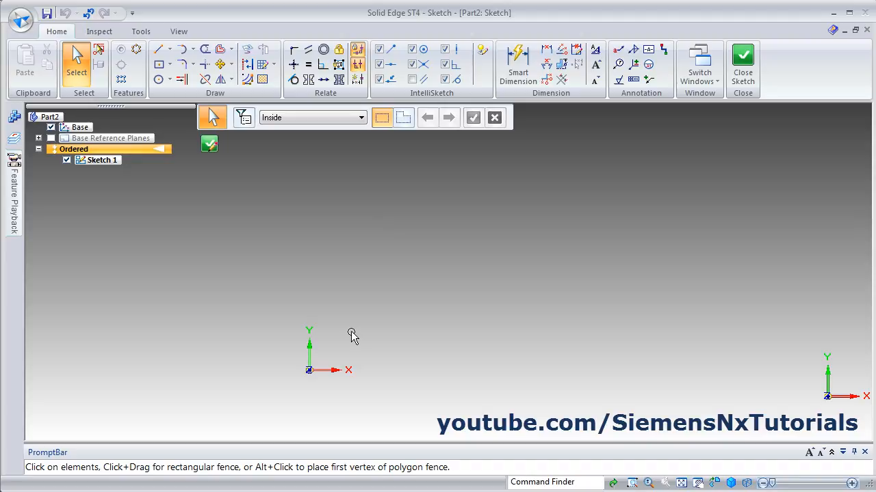
left_click(158, 49)
left_click(320, 118)
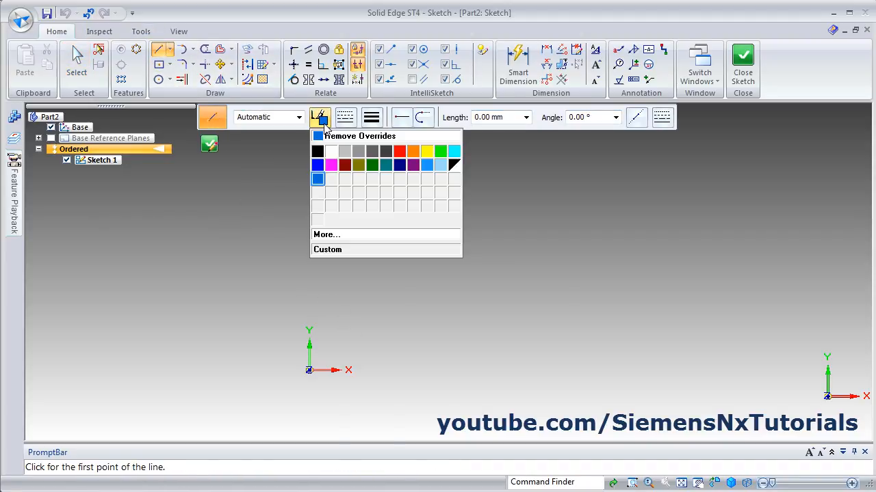
left_click(414, 152)
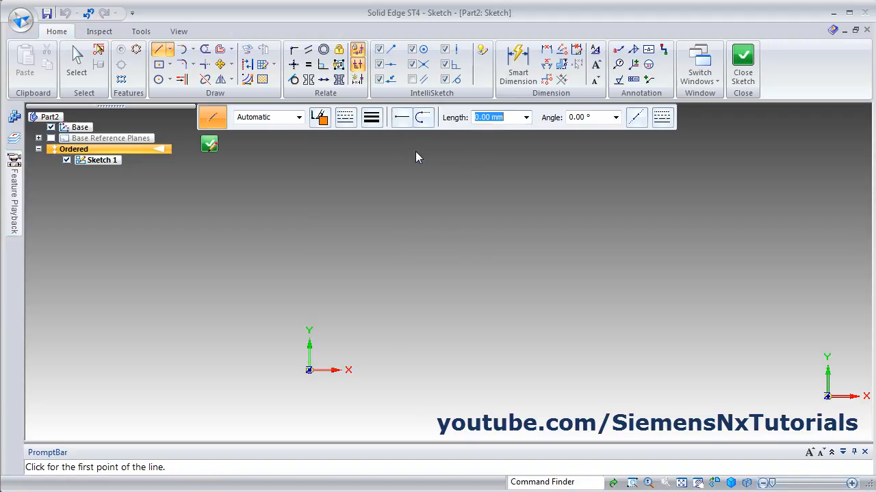
left_click(345, 118)
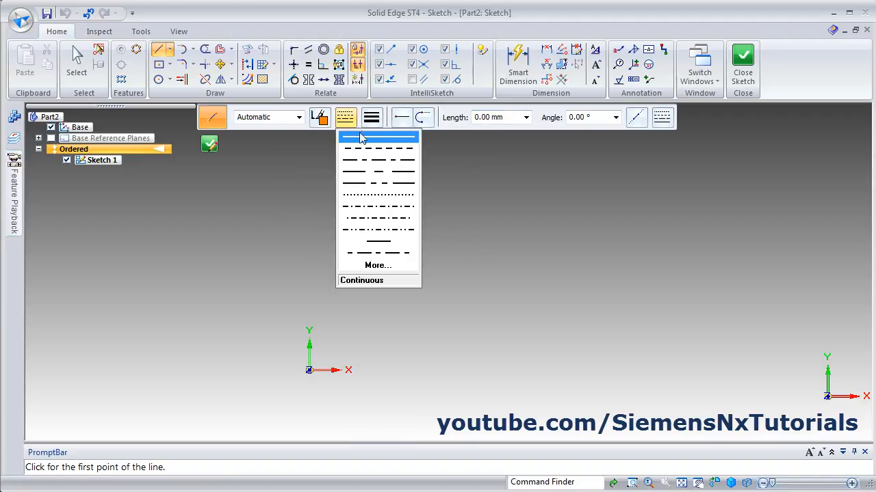
left_click(379, 161)
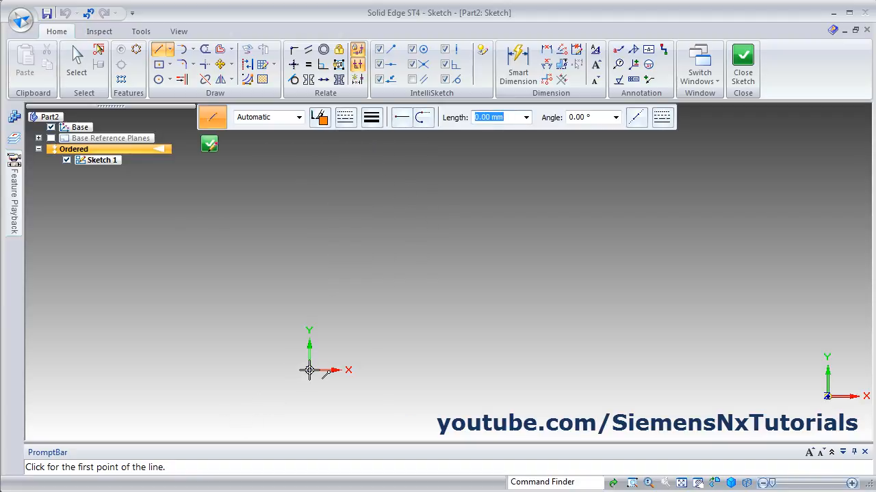
- Draw a horizontal centerline about 275 mm long through the origin, extending further to the right, and end the line chain
left_click(202, 370)
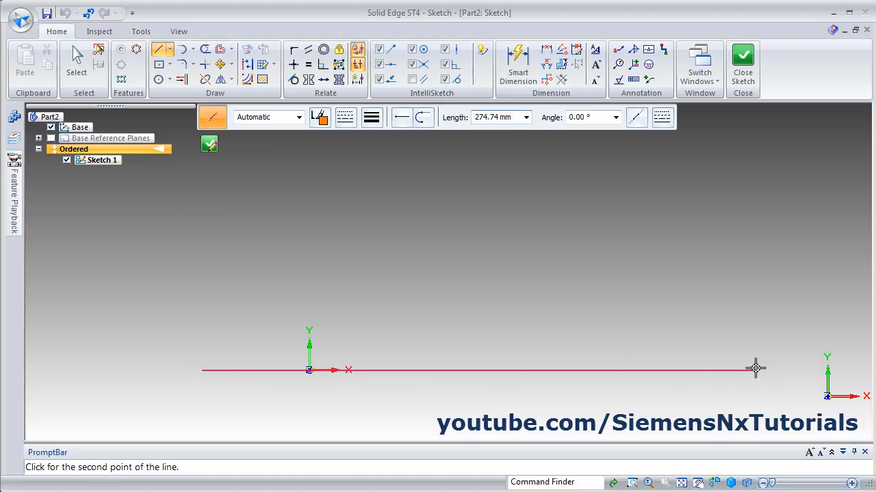
left_click(755, 368)
right_click(596, 276)
- Draw a vertical centerline through the origin that crosses the horizontal centerline and extends mostly above it
scroll(558, 290, "up", 2)
scroll(543, 301, "down", 3)
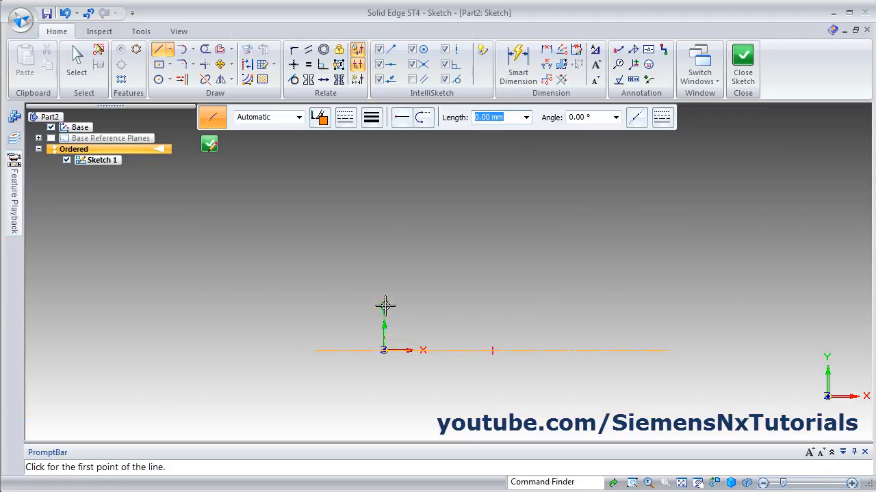
left_click(385, 184)
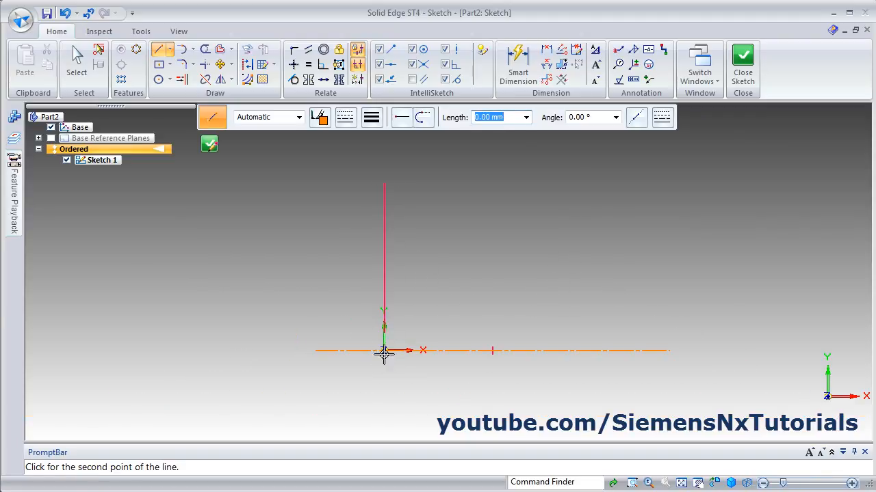
left_click(384, 421)
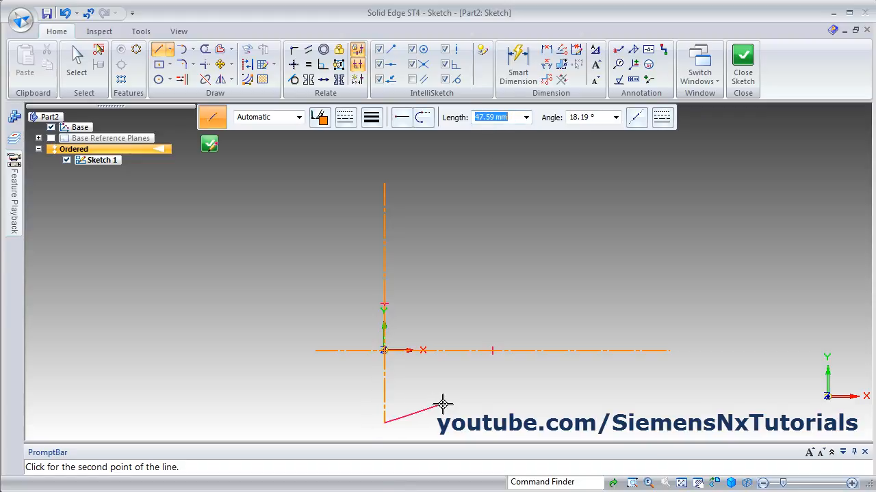
right_click(510, 411)
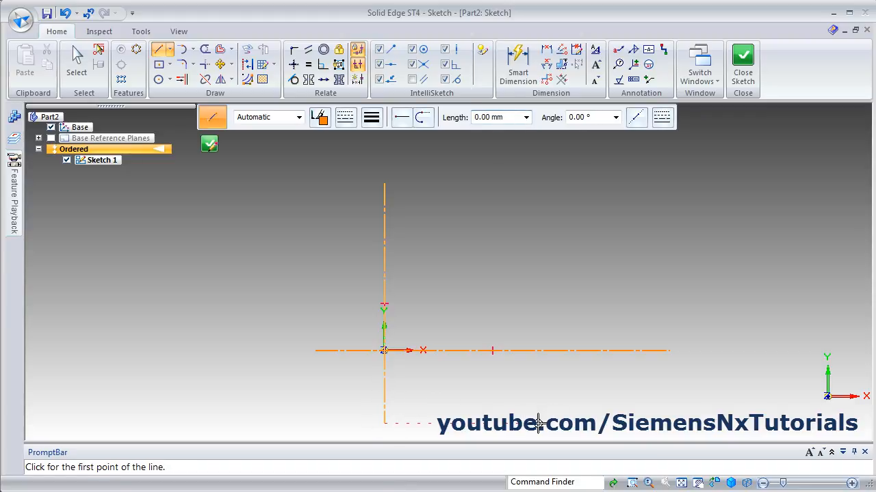
- Draw a second vertical centerline to the right of the origin, crossing the horizontal centerline, and end the line chain
left_click(538, 422)
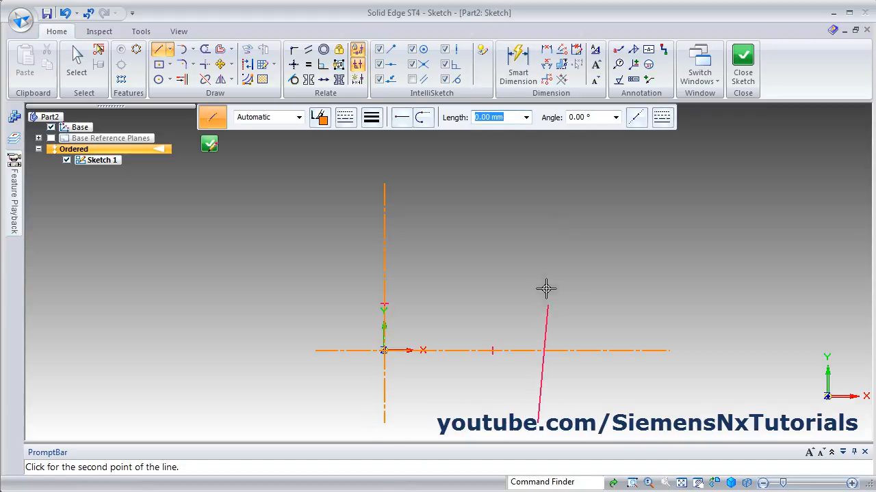
left_click(537, 155)
scroll(523, 291, "down", 3)
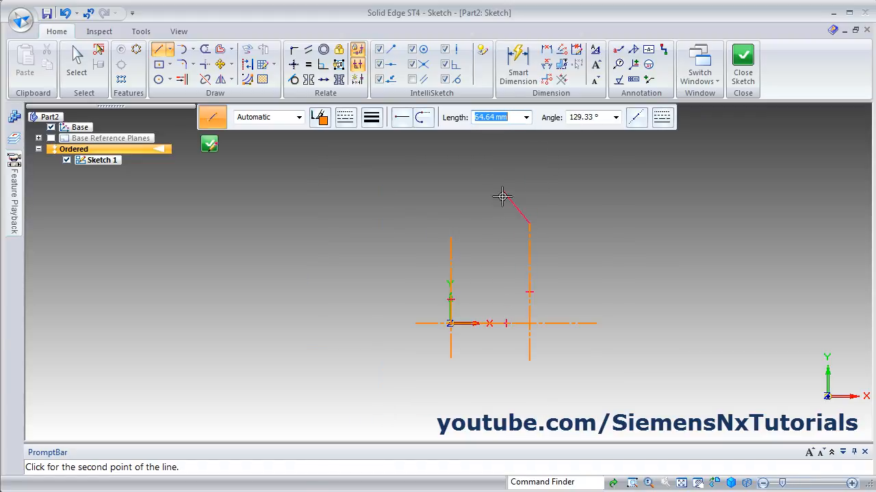
key("Escape")
- Draw an upper horizontal centerline above the origin's vertical centerline, crossing the second vertical one near its upper end, and end the chain
scroll(479, 218, "down", 2)
scroll(479, 218, "up", 1)
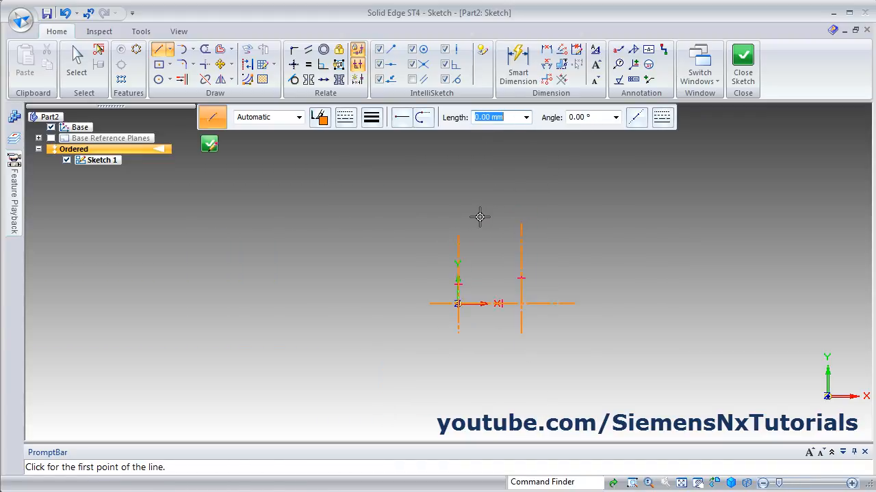
scroll(479, 218, "up", 3)
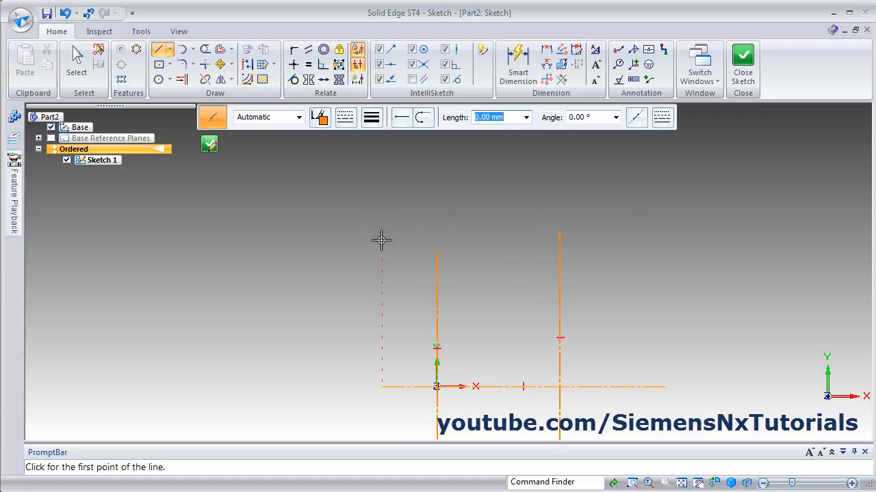
left_click(381, 240)
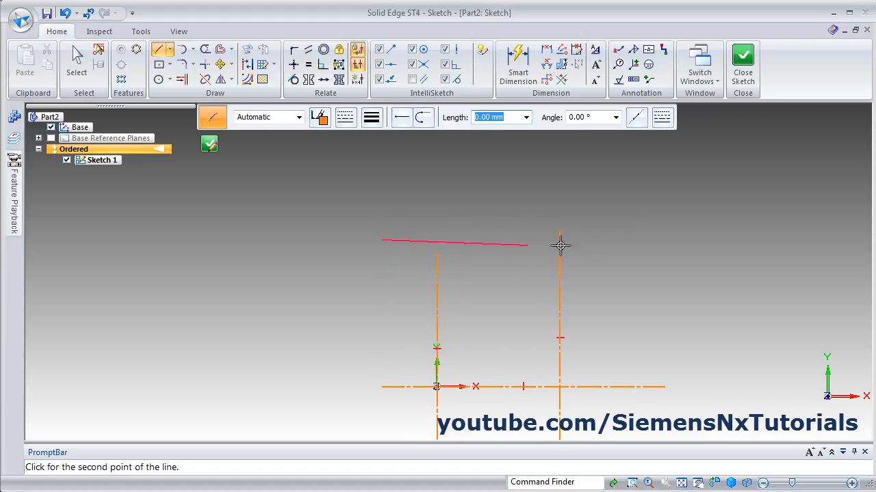
left_click(661, 240)
key("Escape")
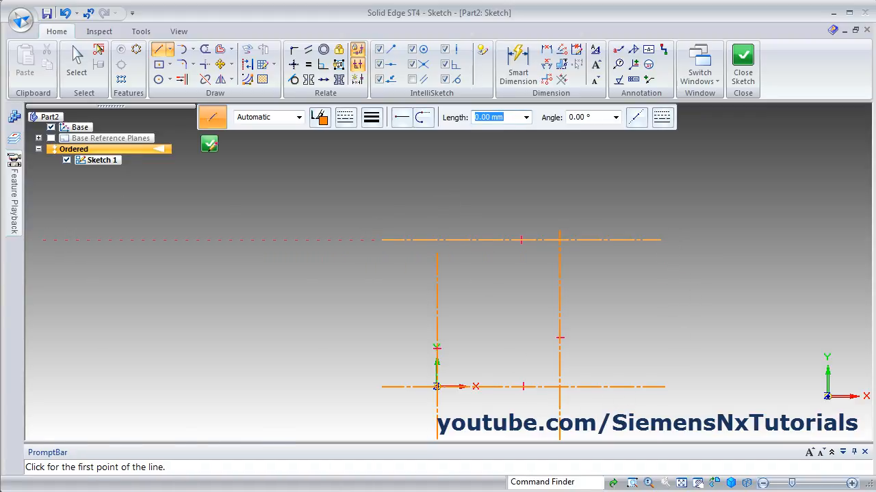
- Check the upper hole's position in the PDF and draw a short vertical centerline across the upper horizontal one, slightly right of the origin
key("alt+Tab")
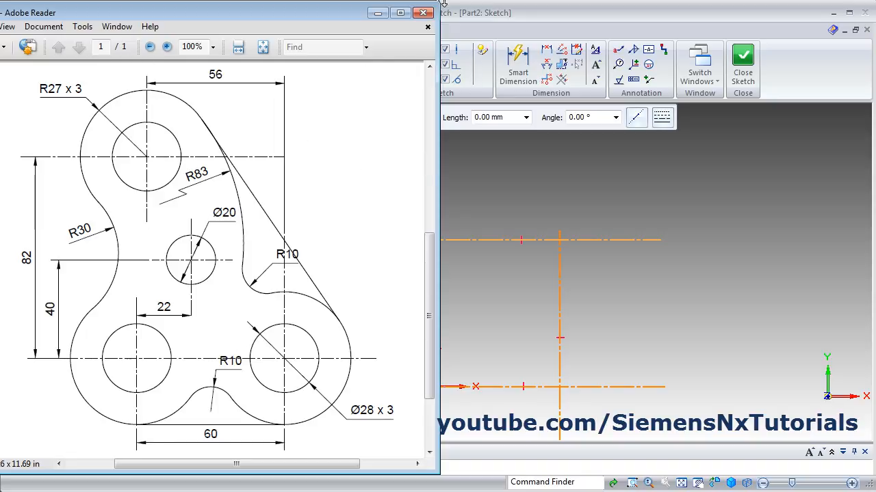
left_click(514, 21)
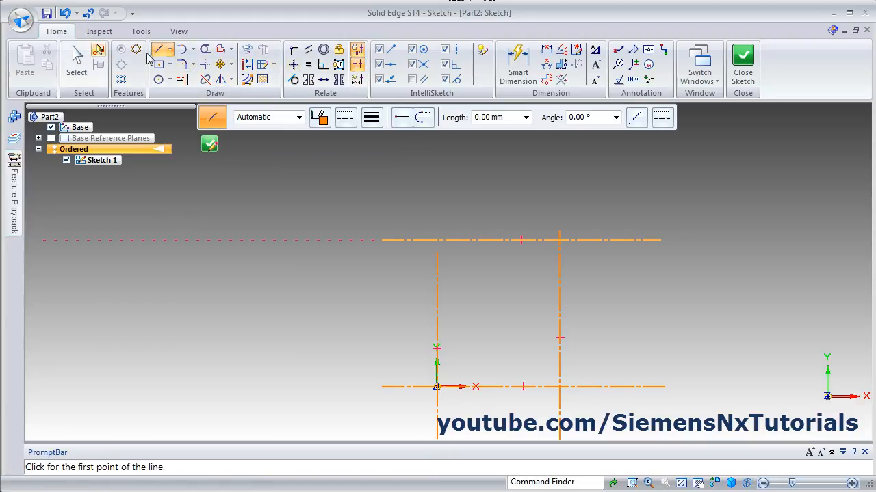
left_click(451, 203)
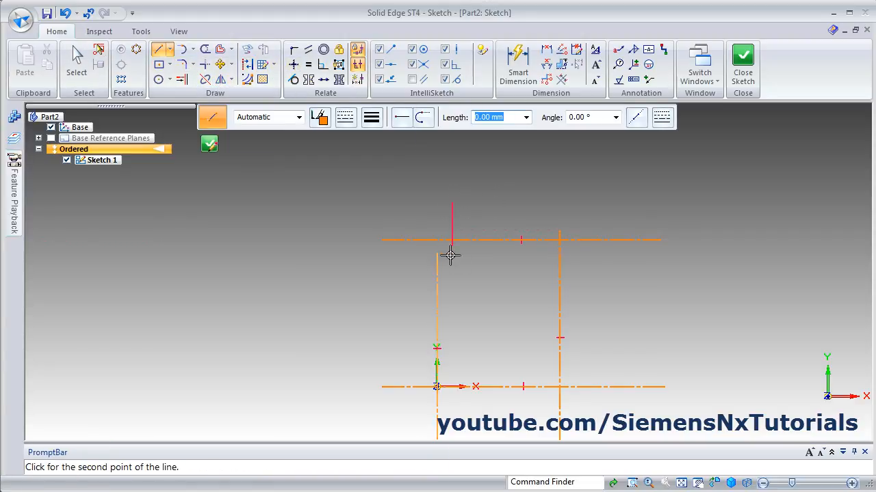
left_click(452, 284)
right_click(493, 294)
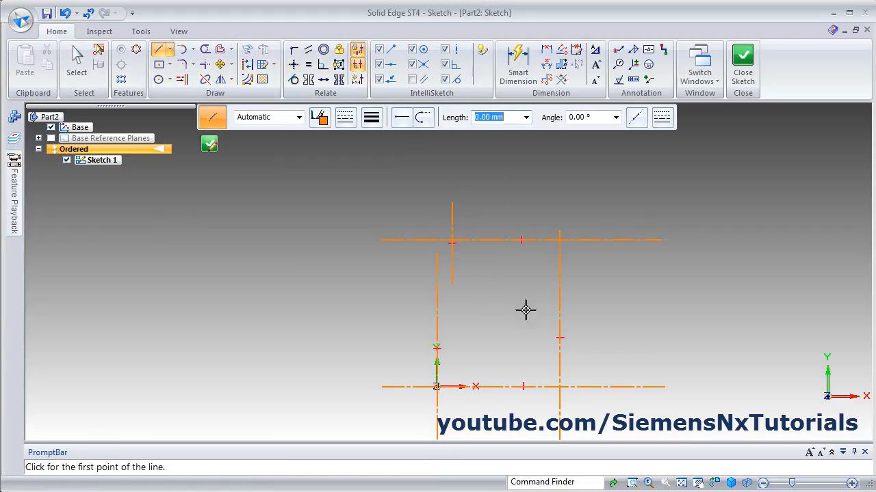
- Check the bottom hole spacing in the PDF and dimension the distance between the two long vertical centerlines with Smart Dimension as 60 mm
scroll(513, 343, "up", 1)
scroll(482, 354, "down", 1)
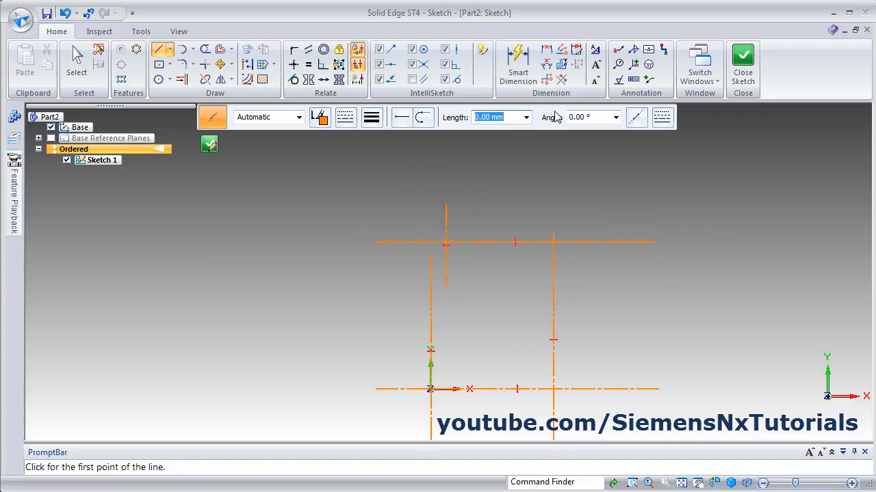
left_click(518, 68)
scroll(444, 335, "down", 1)
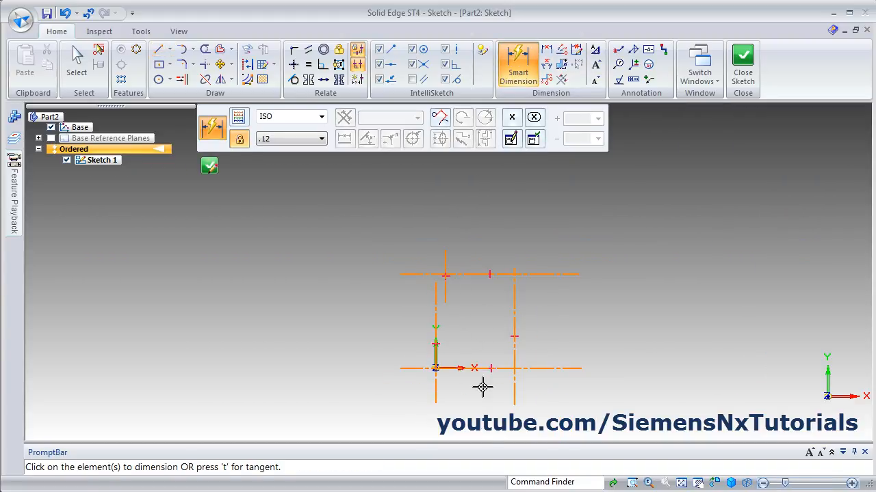
left_click(129, 491)
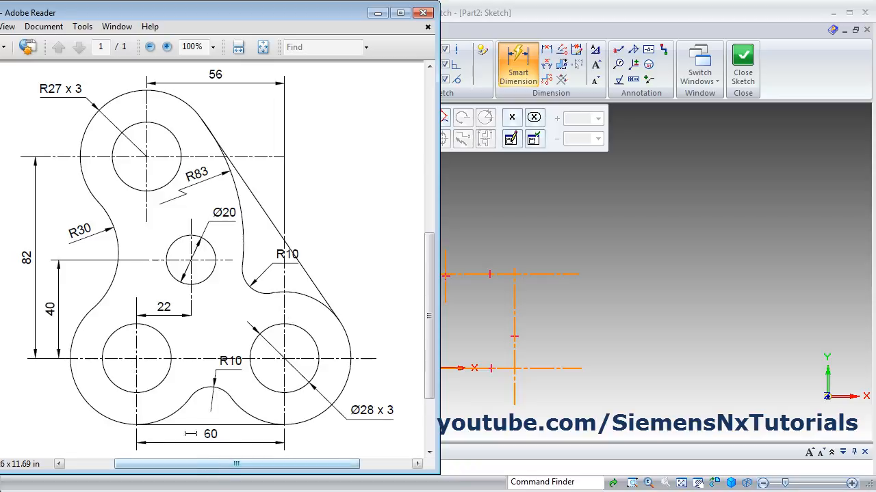
left_click(483, 9)
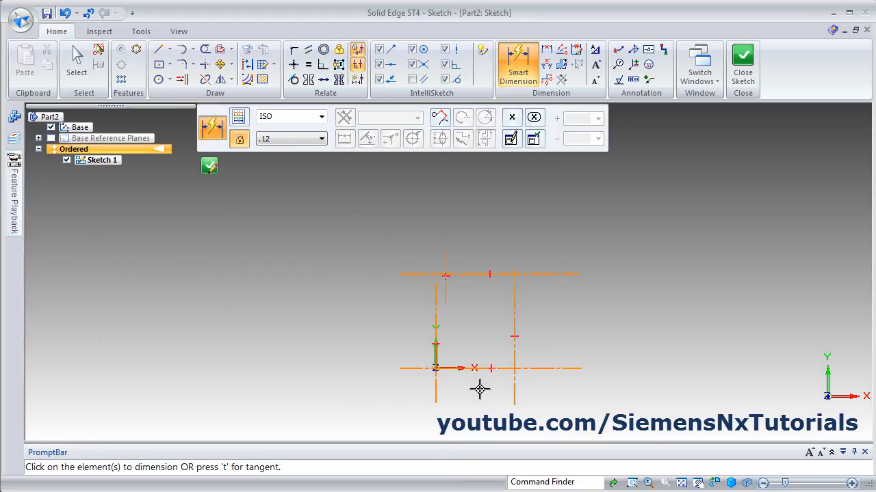
left_click(437, 386)
left_click(514, 393)
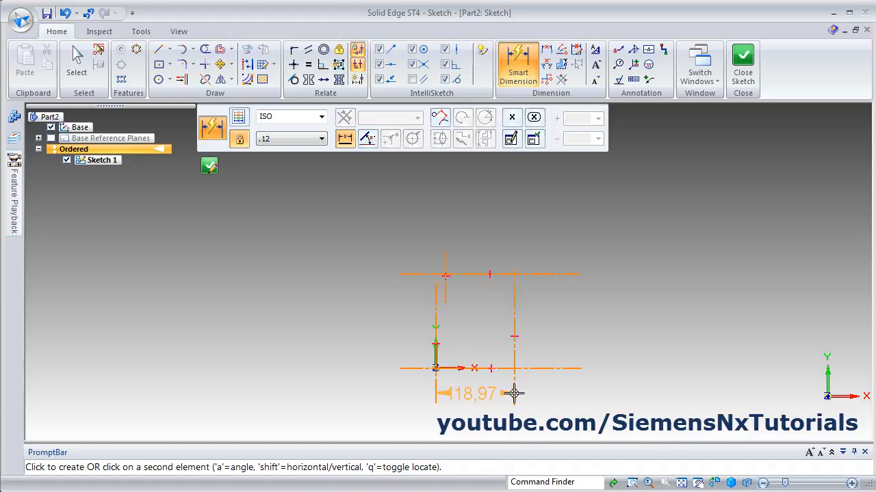
left_click(475, 419)
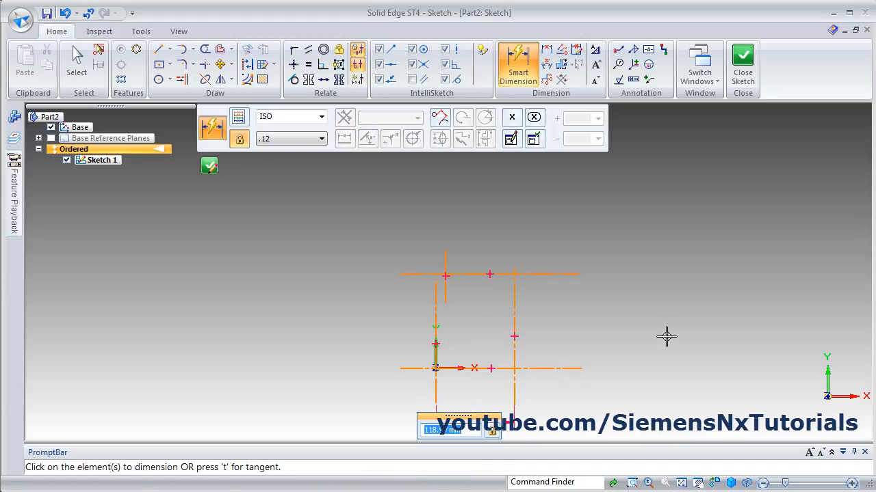
type("60")
key("Return")
scroll(545, 403, "up", 3)
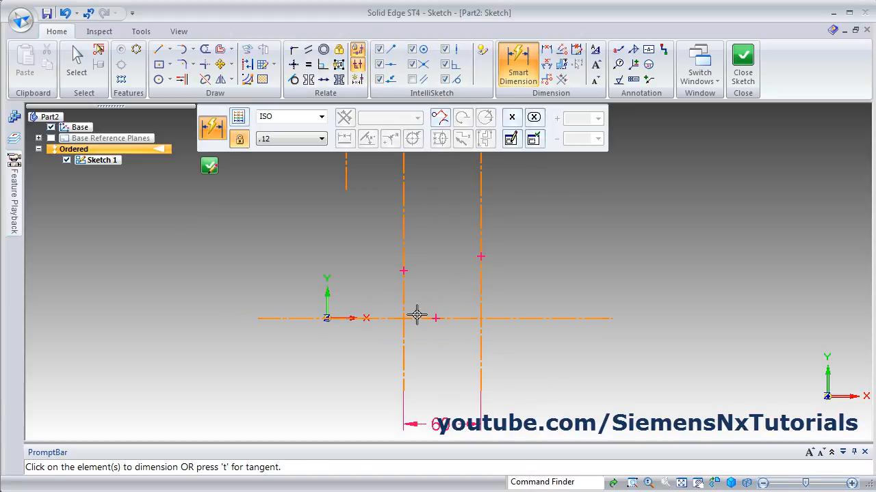
- Apply a Connect relation between the midpoint of the origin's Y axis and the first long vertical centerline
left_click(293, 51)
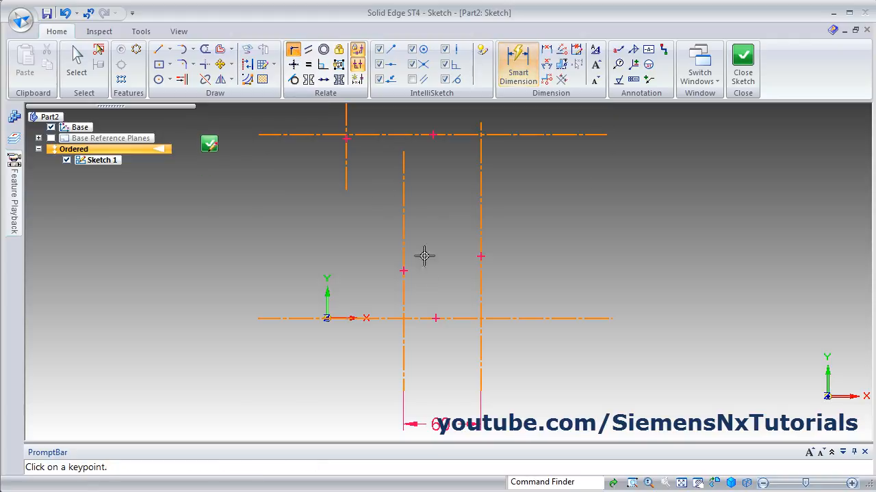
left_click(327, 296)
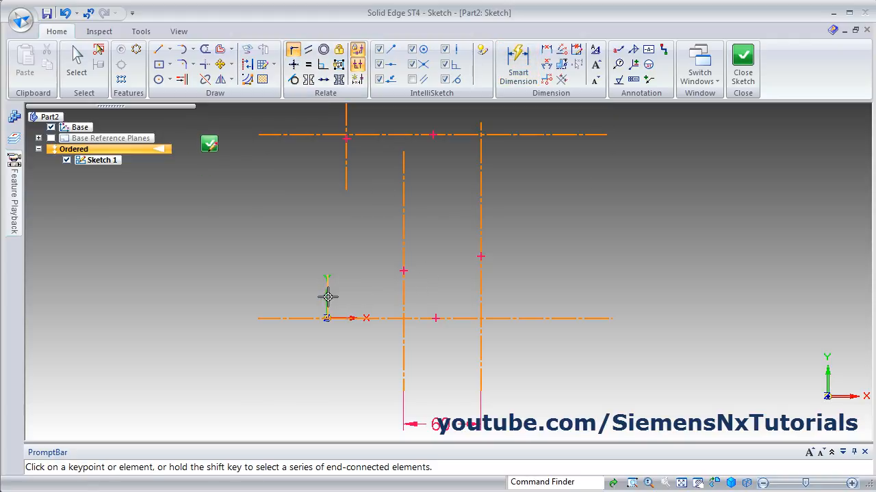
left_click(403, 297)
scroll(425, 308, "down", 2)
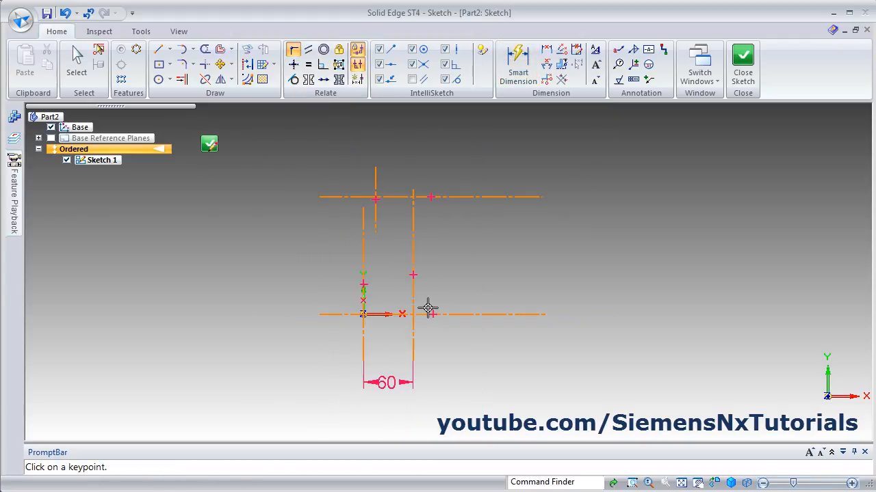
scroll(347, 313, "up", 1)
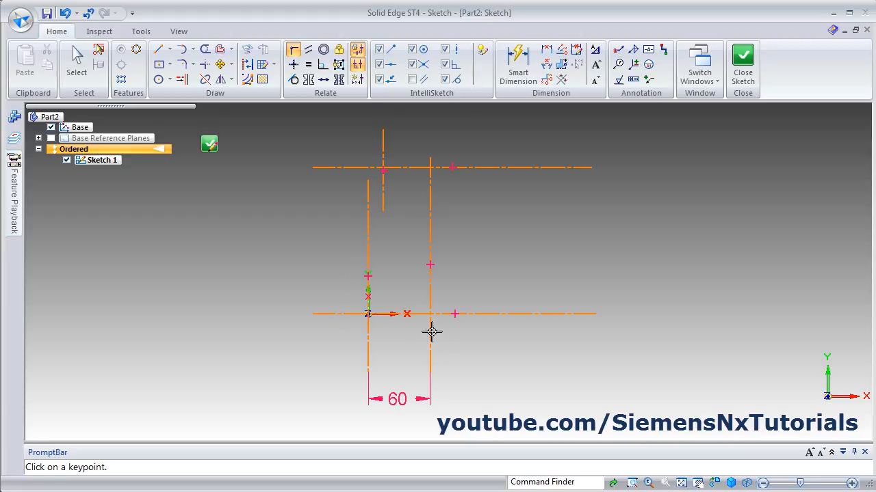
scroll(431, 330, "up", 1)
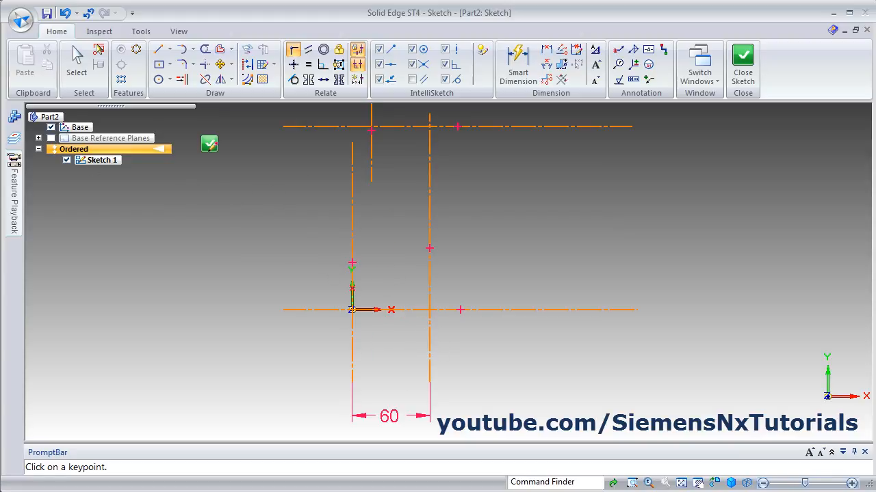
- Check the hole spacings in the PDF and dimension the vertical distance between the two horizontal centerlines as 82 mm with Smart Dimension
key("alt+Tab")
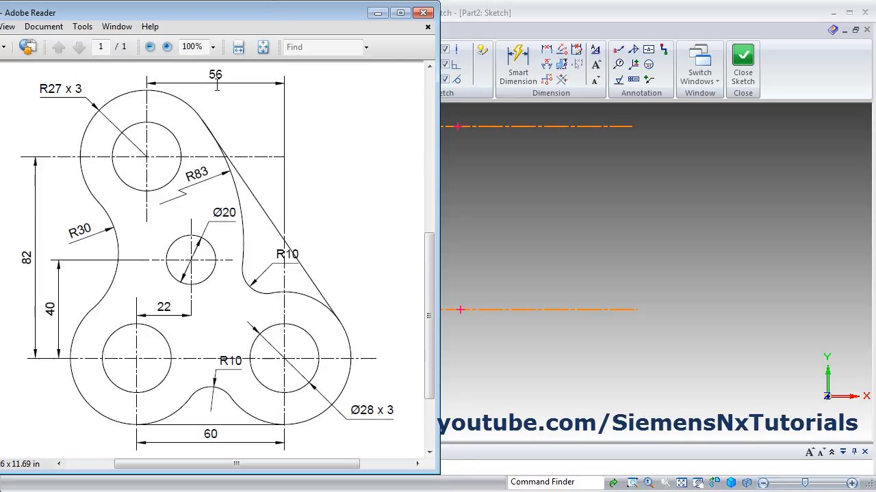
left_click(584, 3)
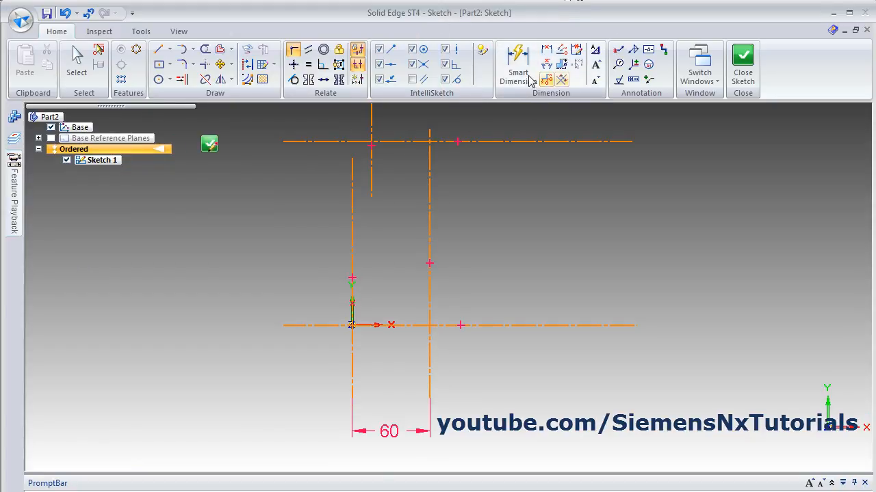
left_click(510, 69)
left_click(504, 324)
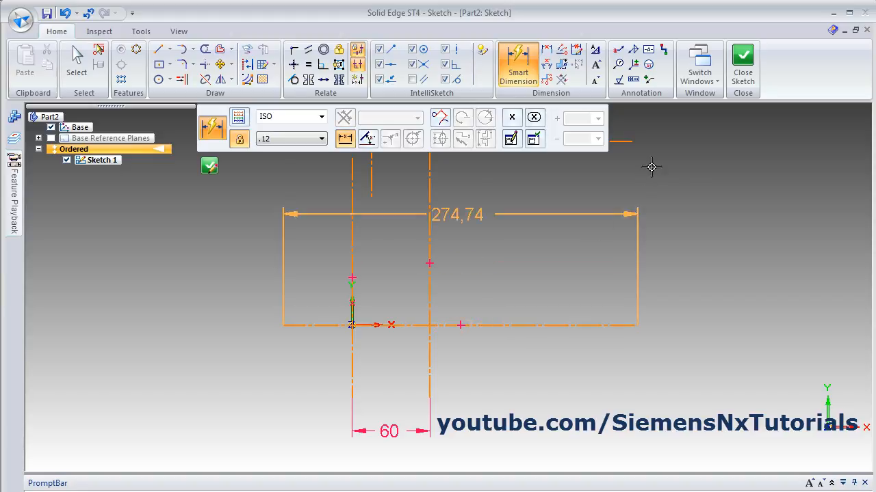
left_click(624, 141)
left_click(657, 233)
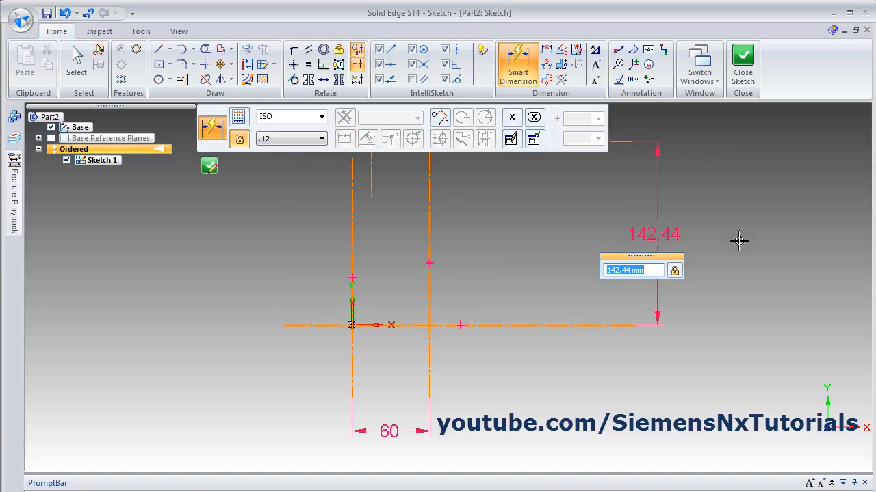
type("82")
key("Return")
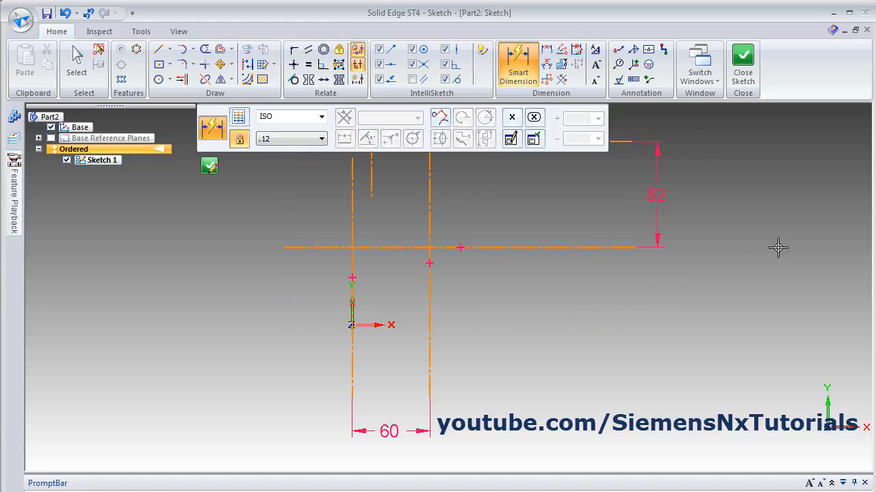
- Dimension the horizontal distance between the short upper vertical centerline and the second long vertical centerline as 56 mm
middle_click_drag(446, 214, 424, 371, "shift")
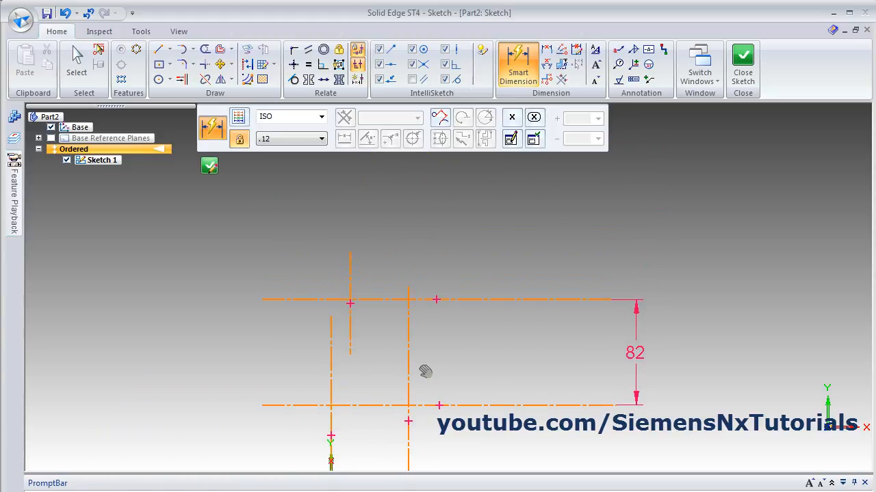
left_click(350, 337)
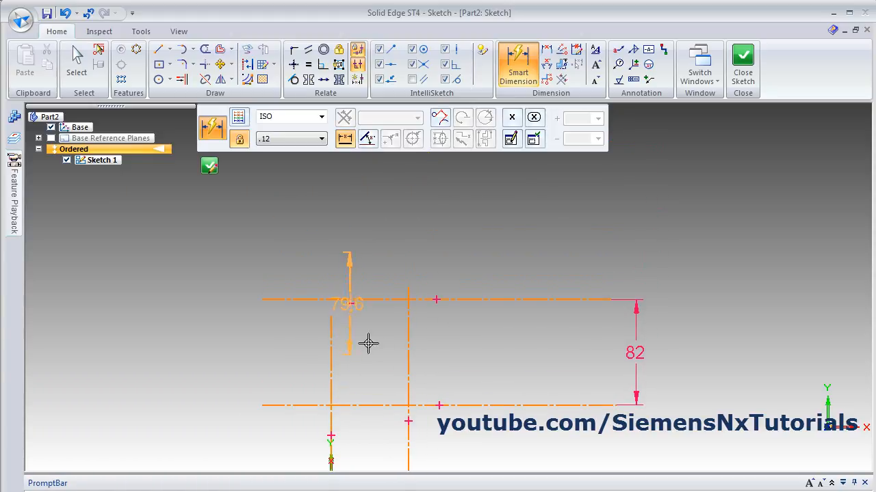
left_click(407, 345)
left_click(388, 237)
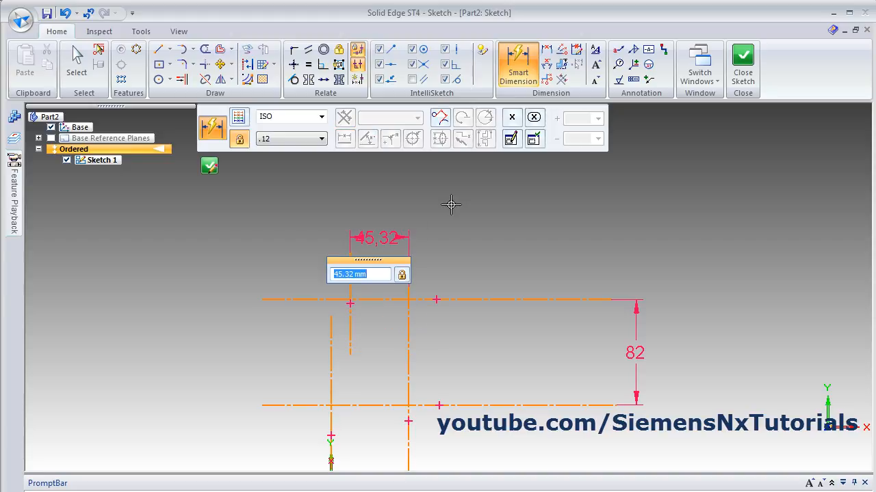
type("56")
key("Return")
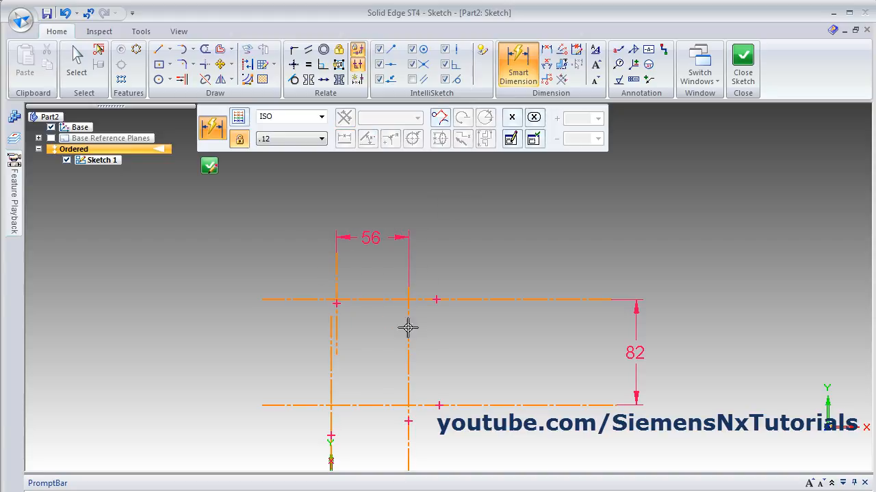
- Check the hole circles in the PDF and set the Circle tool to blue with a solid line type
scroll(336, 454, "up", 3)
mouse_move(420, 298)
middle_mouse_down()
mouse_move(431, 342)
mouse_move(457, 359)
middle_mouse_up()
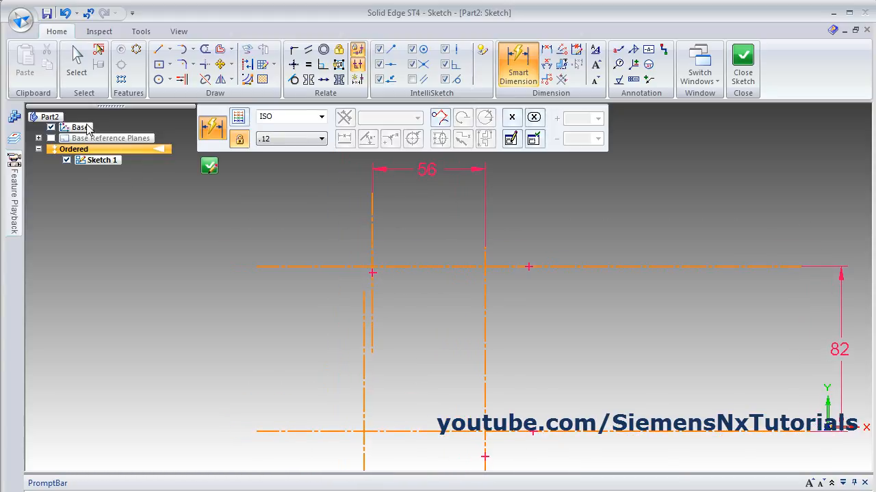
key("alt+Tab")
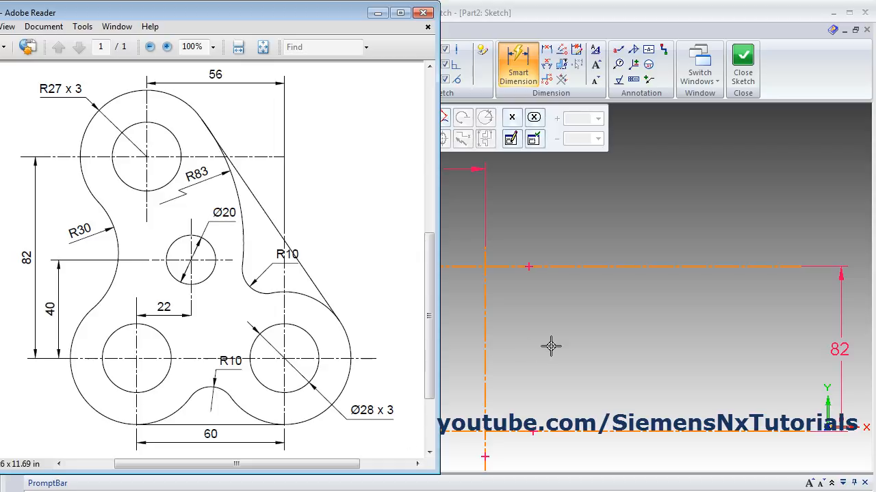
key("alt+Tab")
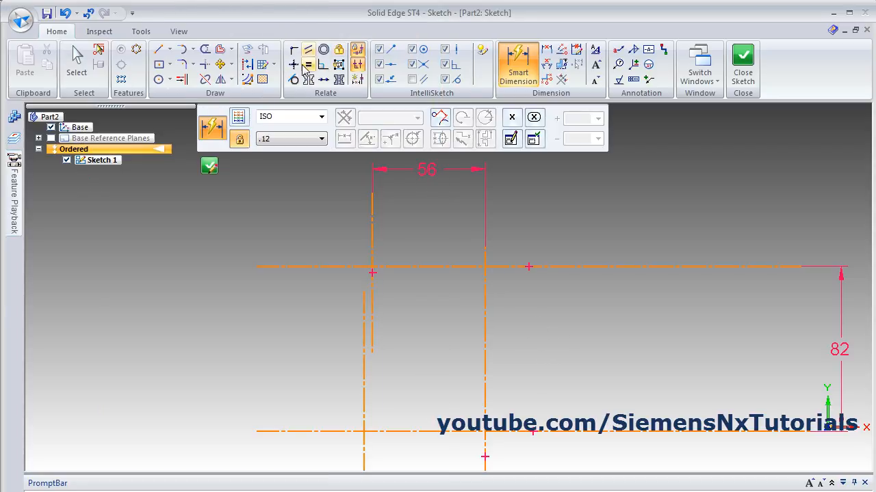
left_click(158, 80)
left_click(320, 118)
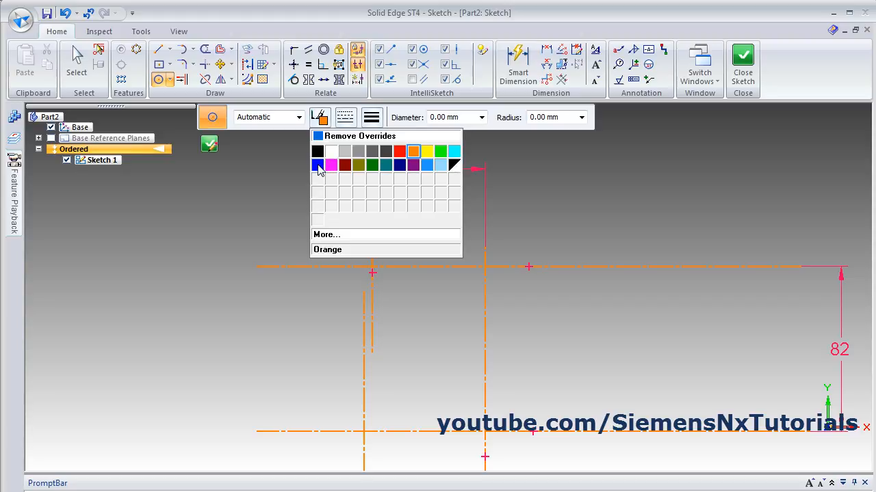
left_click(318, 167)
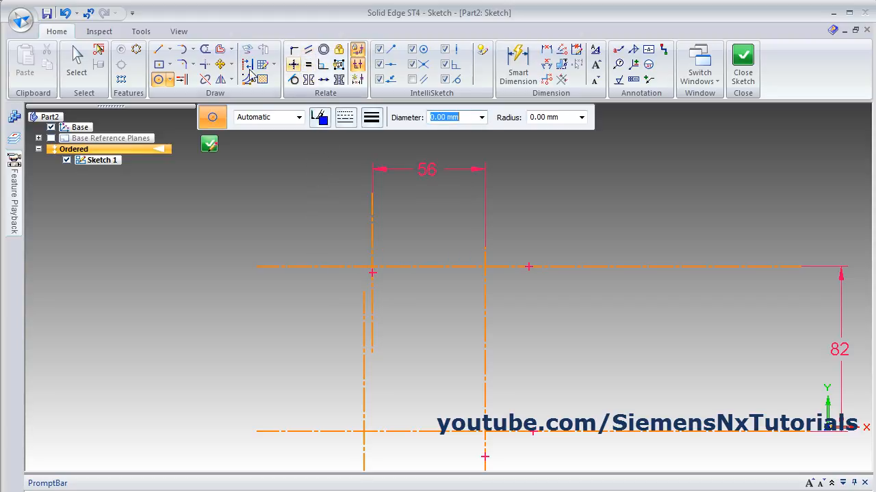
left_click(345, 117)
left_click(360, 141)
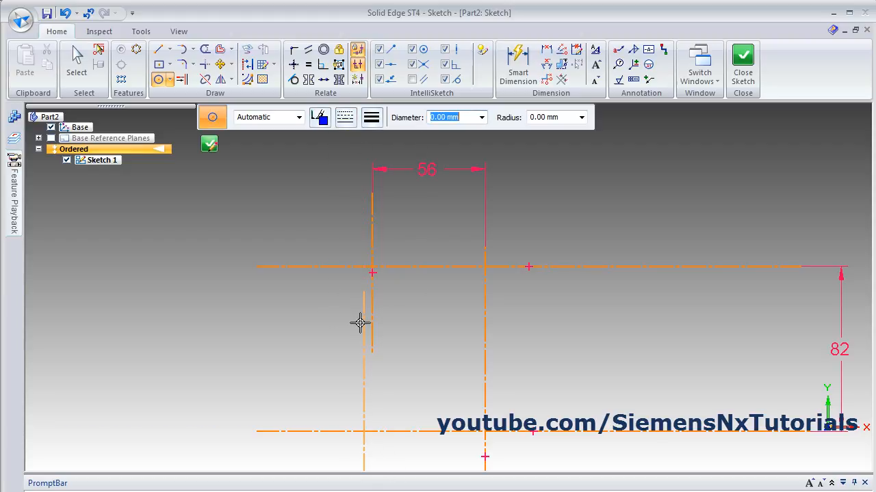
- Draw three circles at the centerline intersections: lower left about 25 mm, lower right about 29 mm and upper about 24 mm in diameter
scroll(357, 323, "down", 3)
scroll(362, 364, "up", 1)
scroll(368, 413, "up", 2)
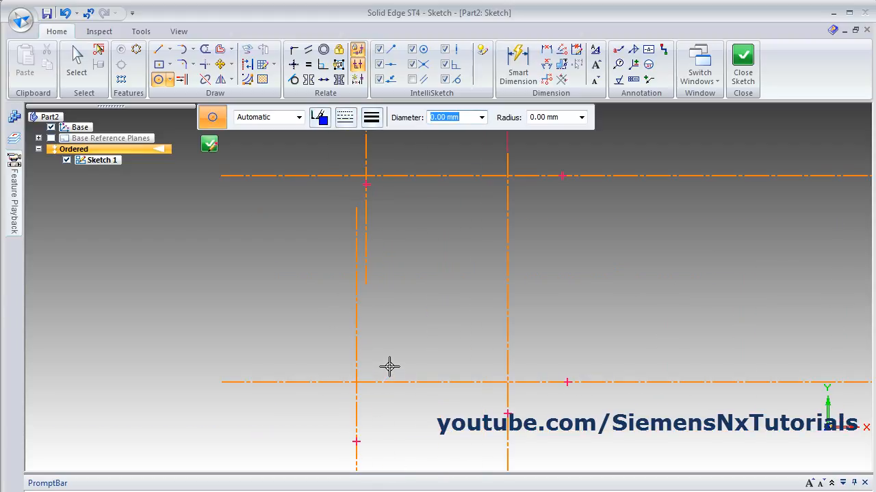
left_click(357, 381)
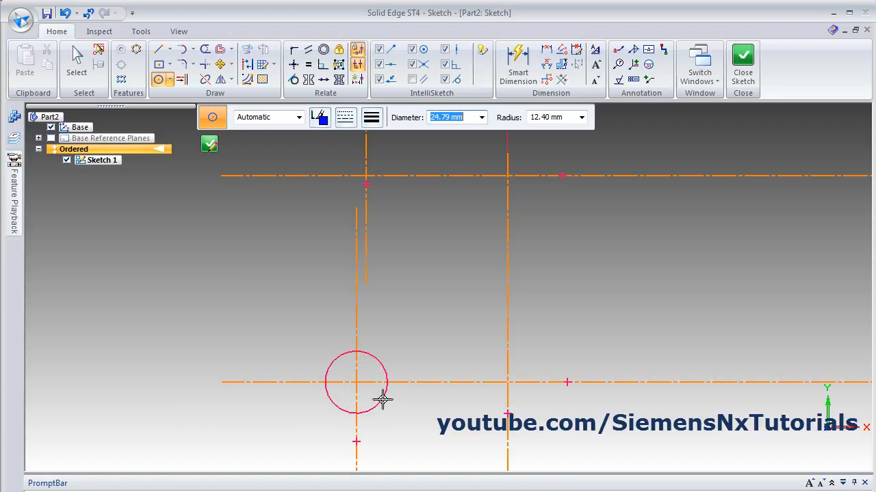
left_click(382, 399)
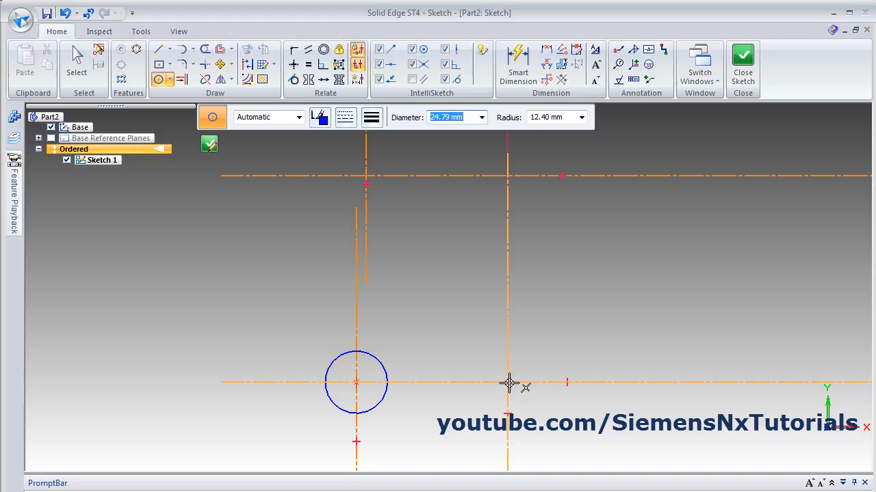
left_click(508, 382)
left_click(535, 404)
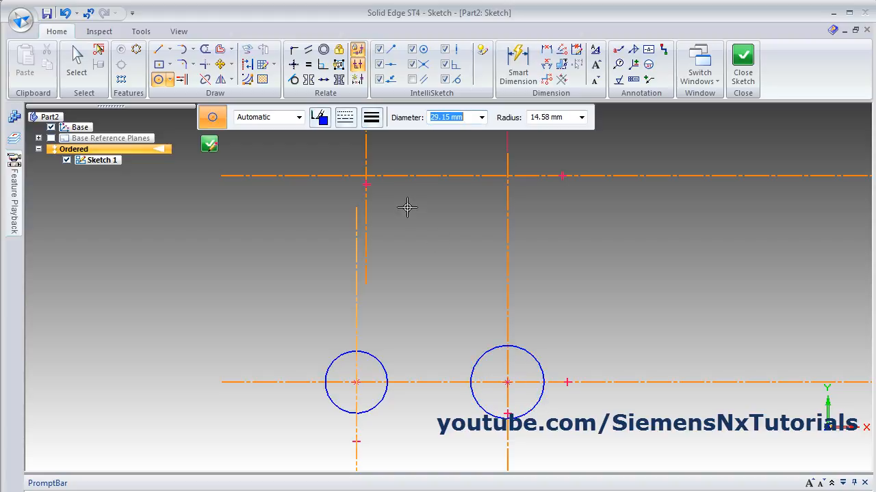
left_click(365, 175)
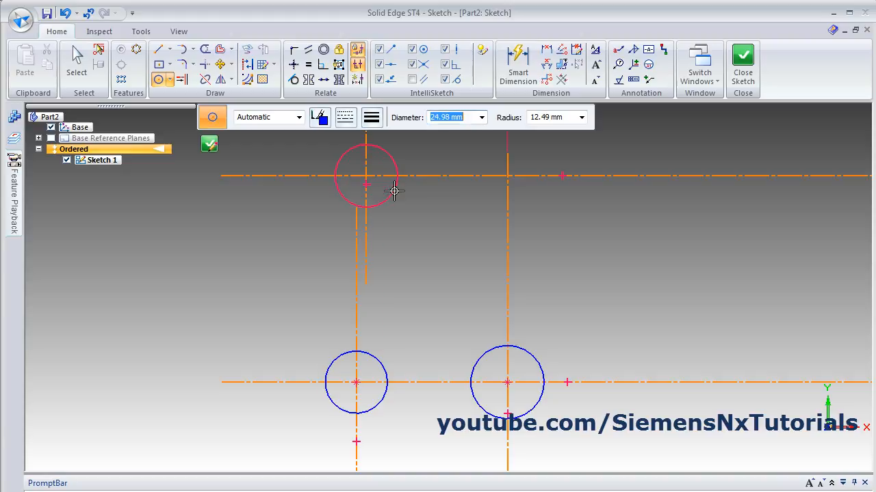
left_click(394, 190)
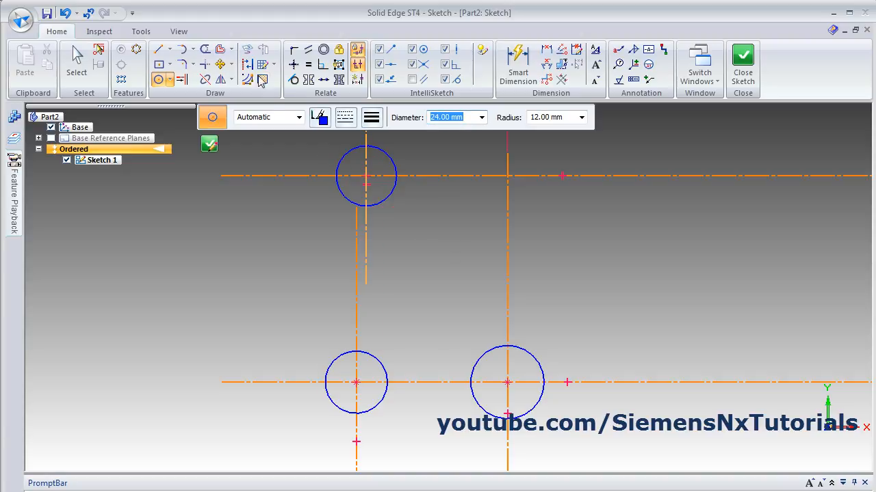
- Dimension the diameter of the lower-left circle as 28 mm with Smart Dimension
left_click(515, 58)
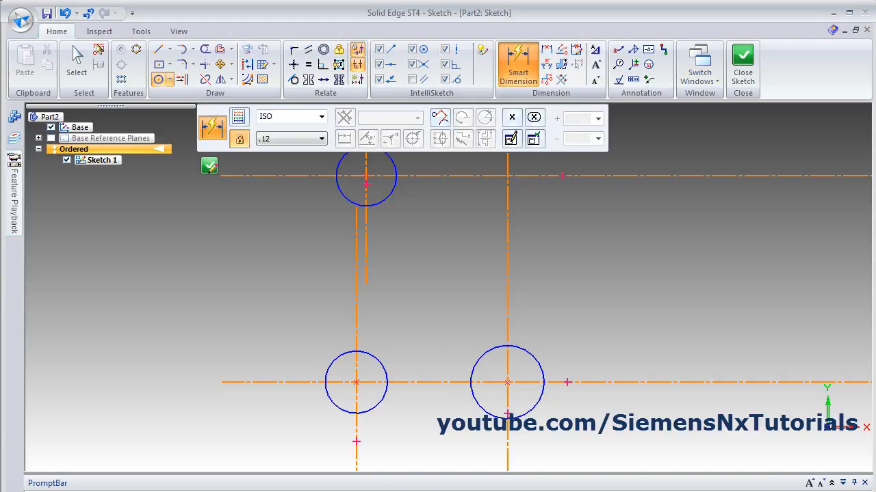
left_click(336, 406)
left_click(278, 430)
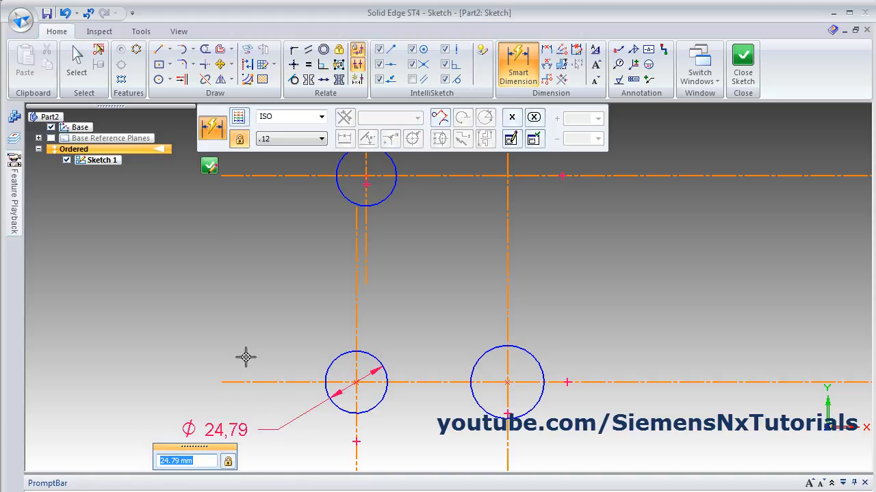
type("28")
key("Return")
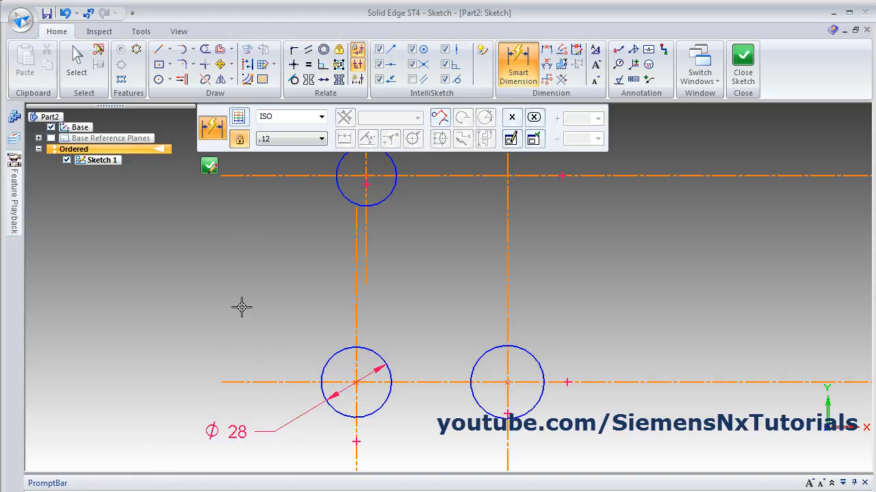
scroll(244, 313, "down", 1)
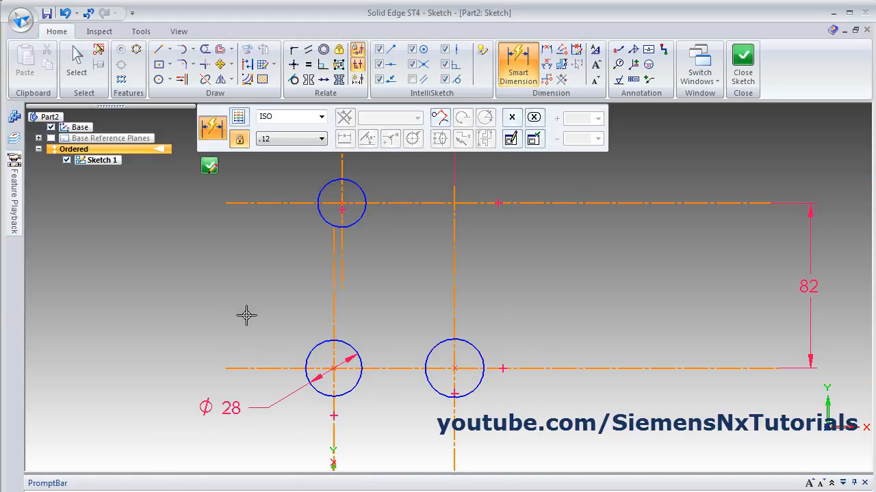
- Apply an Equal relation between the lower-left and lower-right circles
left_click(311, 66)
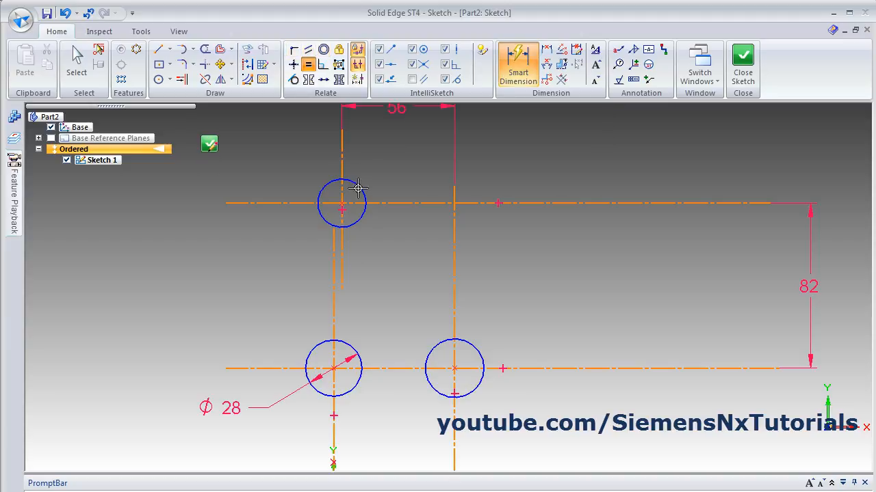
left_click(343, 343)
left_click(436, 344)
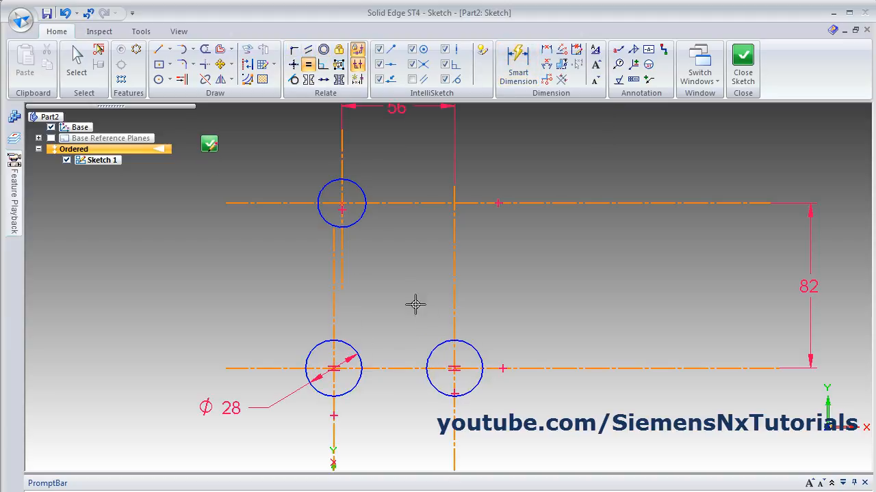
- Apply an Equal relation between the lower-left and upper hole circles
left_click(356, 224)
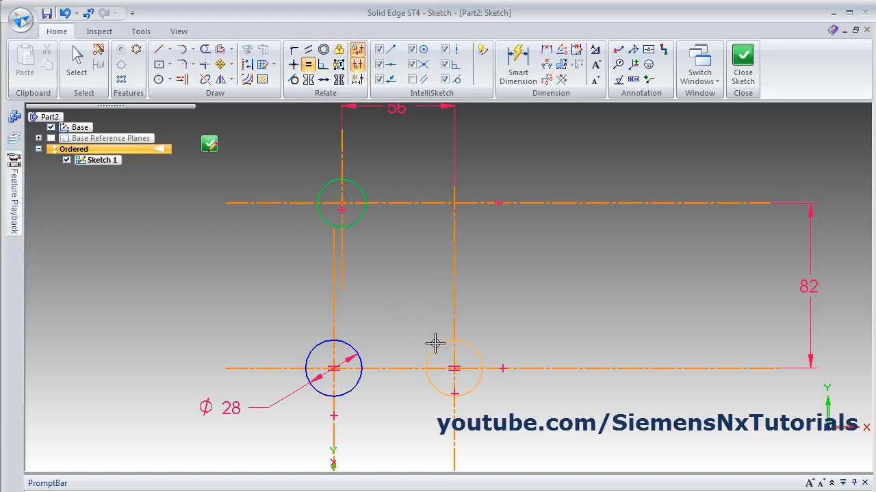
key("Escape")
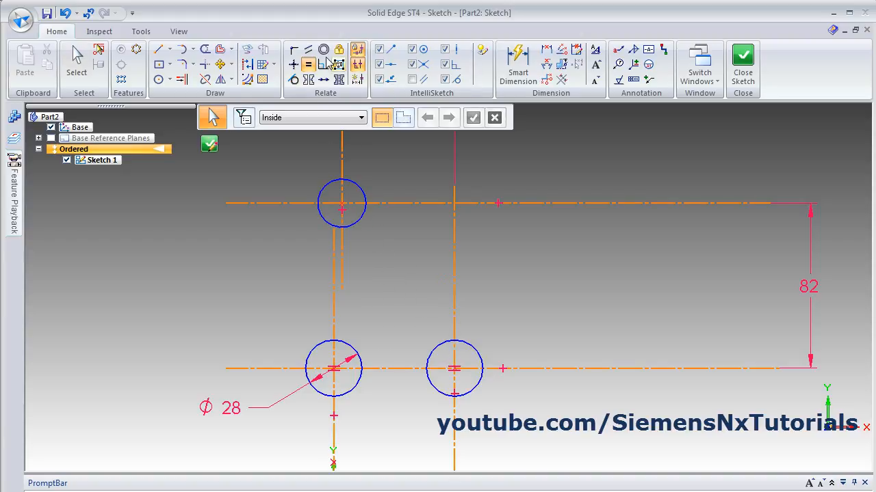
left_click(348, 347)
left_click(361, 219)
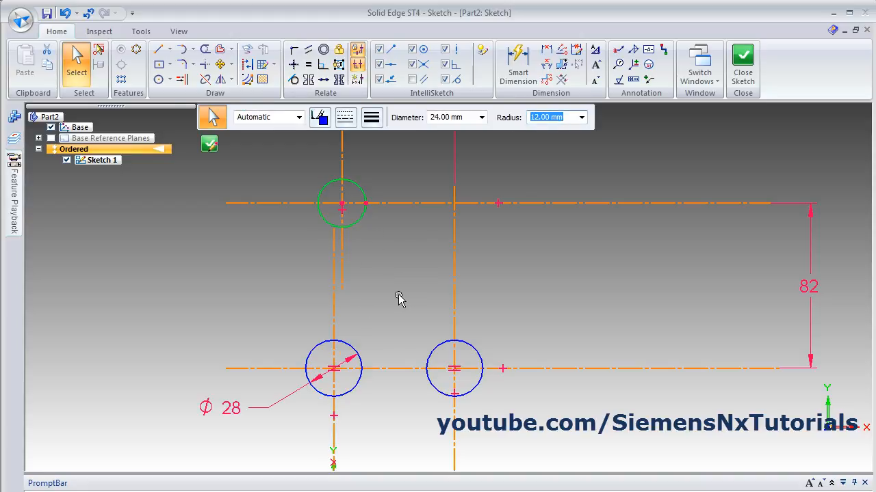
left_click(308, 64)
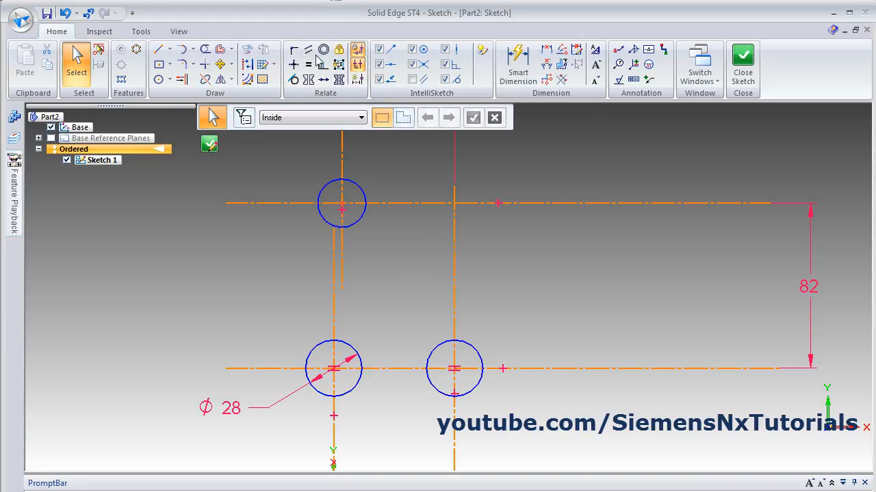
left_click(354, 343)
left_click(360, 219)
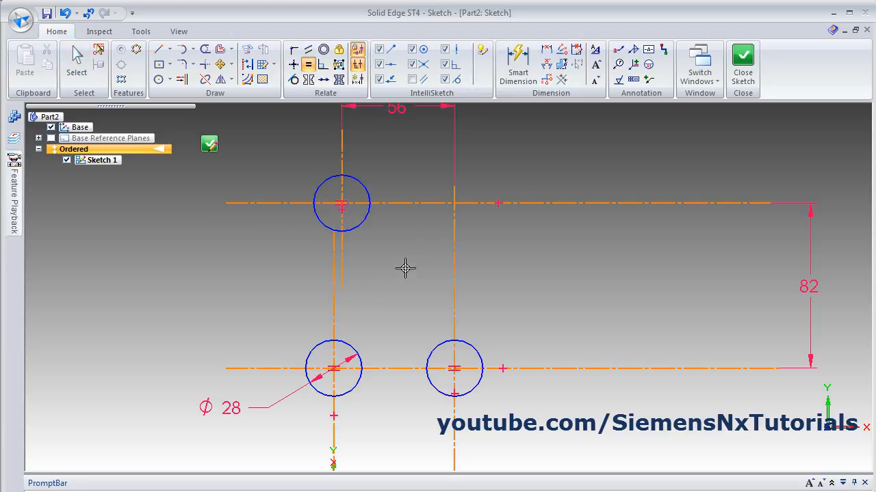
- Check the lobe outlines in the PDF and draw an outer circle about 51 mm in diameter around the lower-left hole
scroll(364, 172, "up", 1)
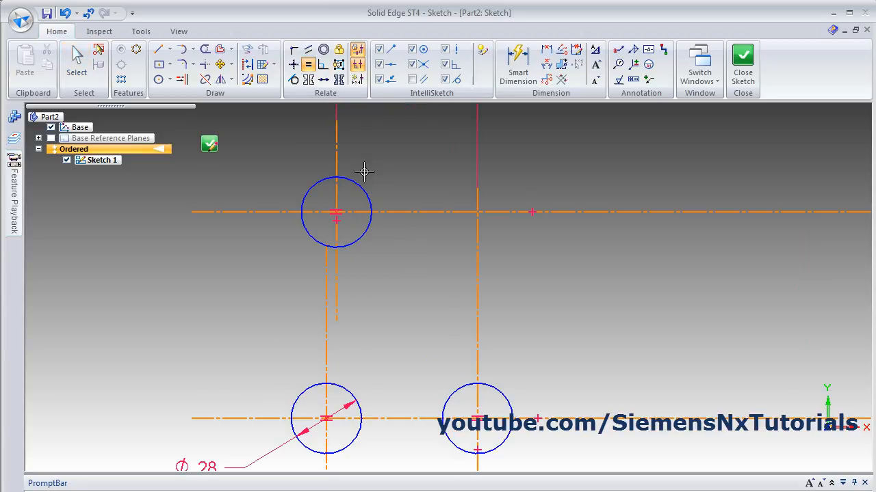
key("alt+Tab")
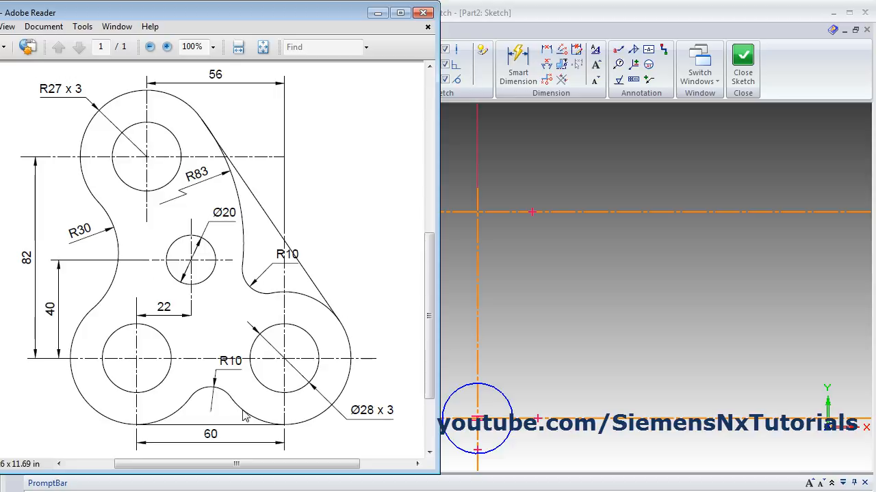
left_click(553, 319)
scroll(287, 216, "down", 1)
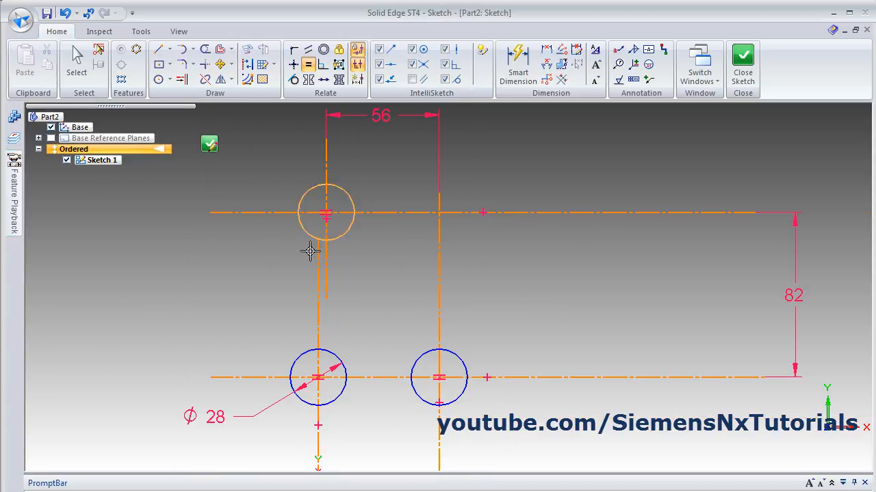
scroll(310, 251, "up", 1)
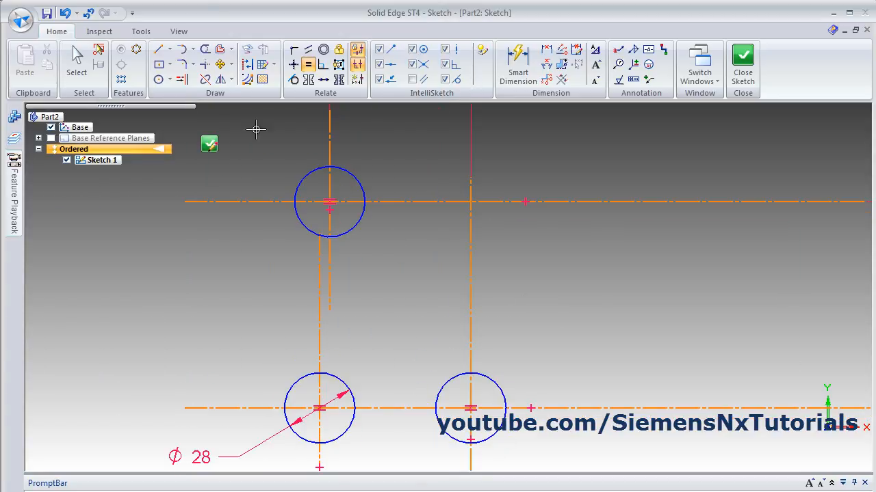
left_click(158, 79)
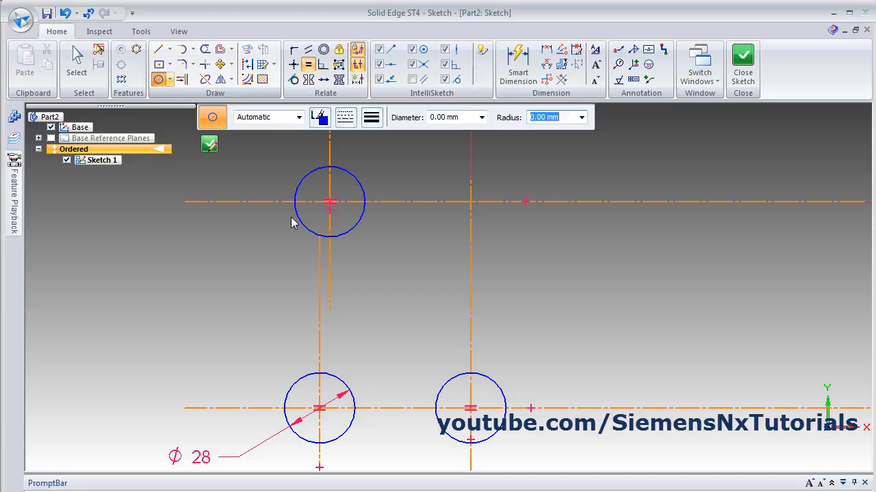
left_click(318, 408)
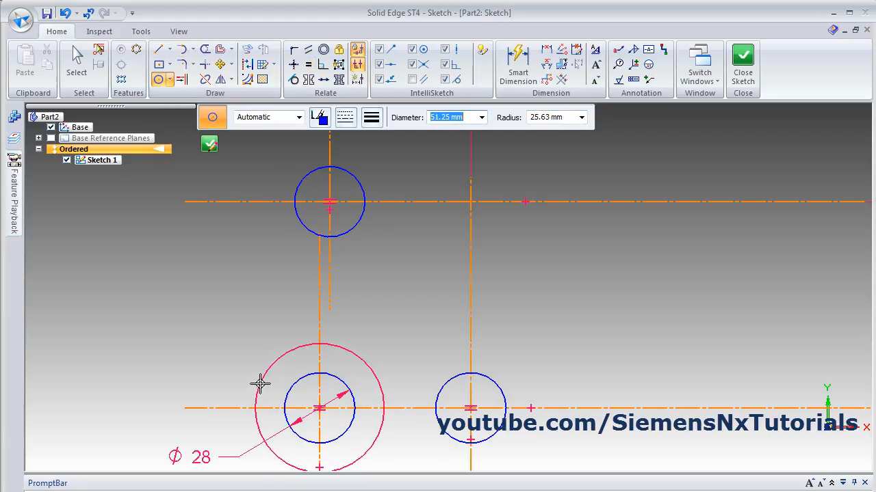
left_click(259, 383)
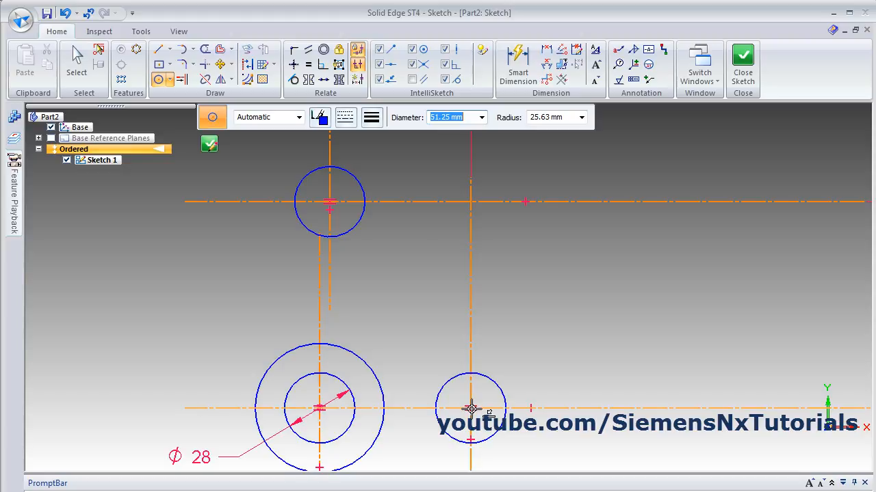
- Draw concentric outer circles about 52 mm in diameter around the lower-right hole and about 55 mm around the upper hole
scroll(472, 409, "up", 1)
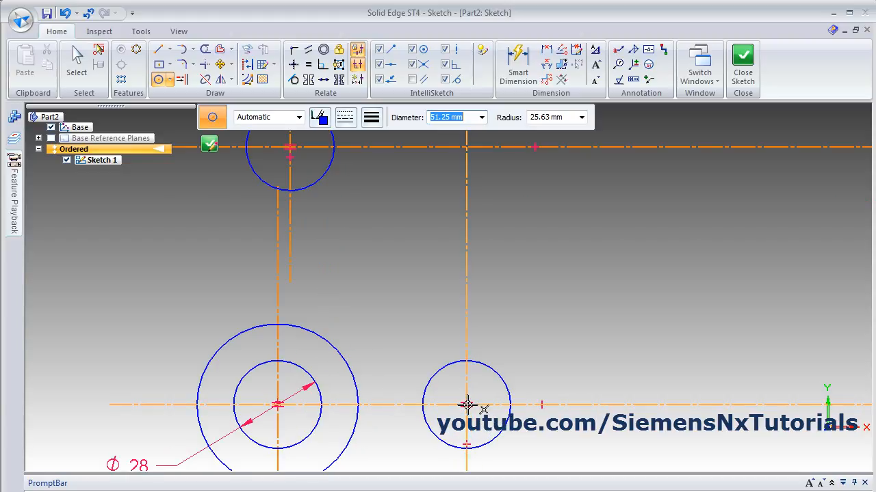
left_click(467, 405)
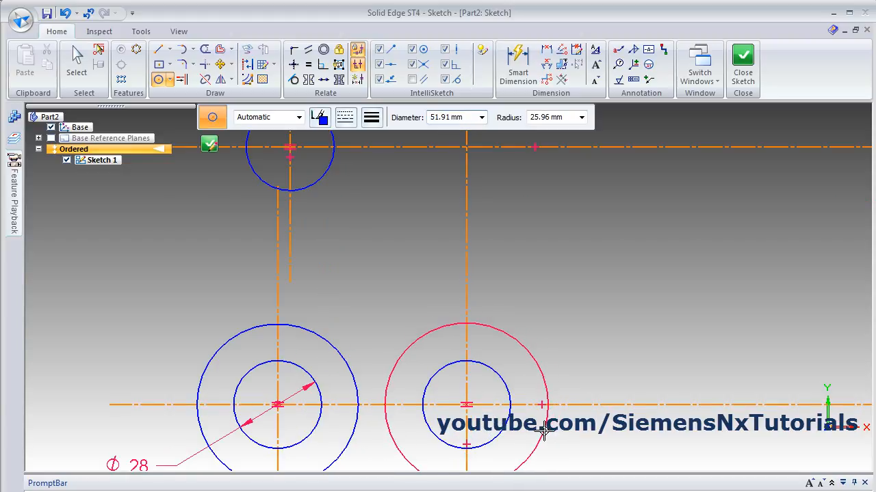
left_click(541, 430)
scroll(476, 394, "down", 1)
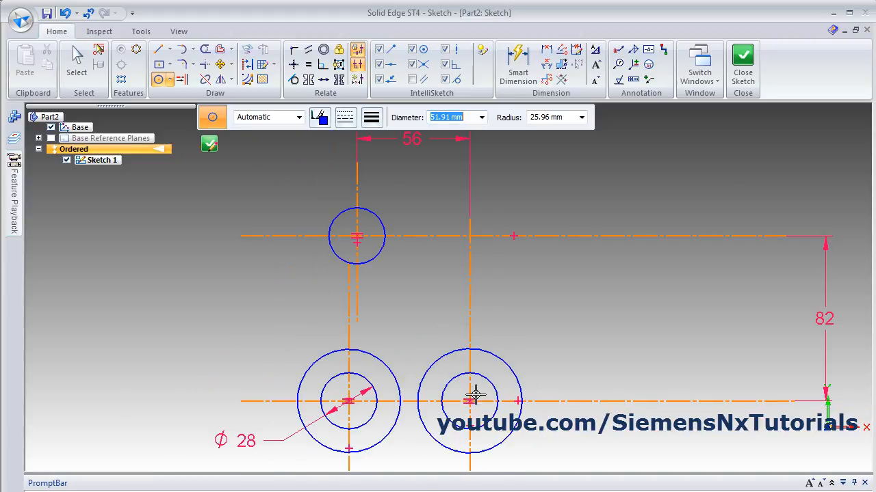
left_click(357, 237)
left_click(309, 207)
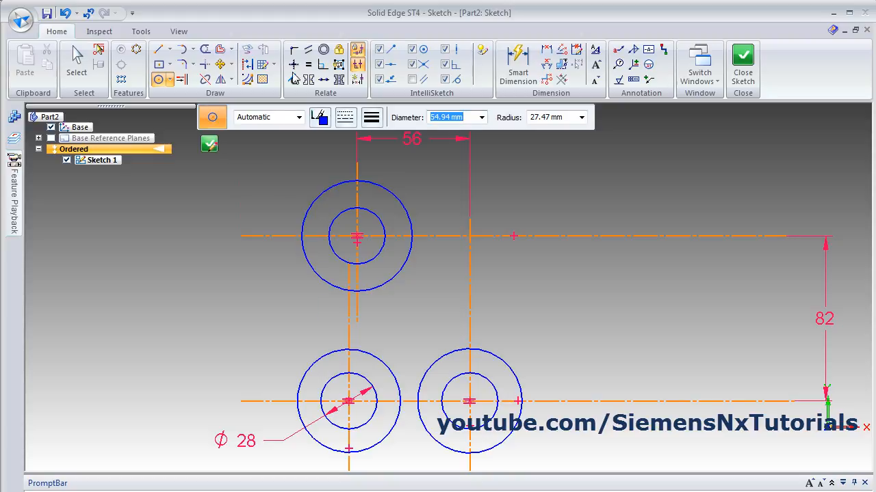
- Dimension the diameter of the lower-left outer circle as 27*2 (54 mm) with Smart Dimension
left_click(517, 63)
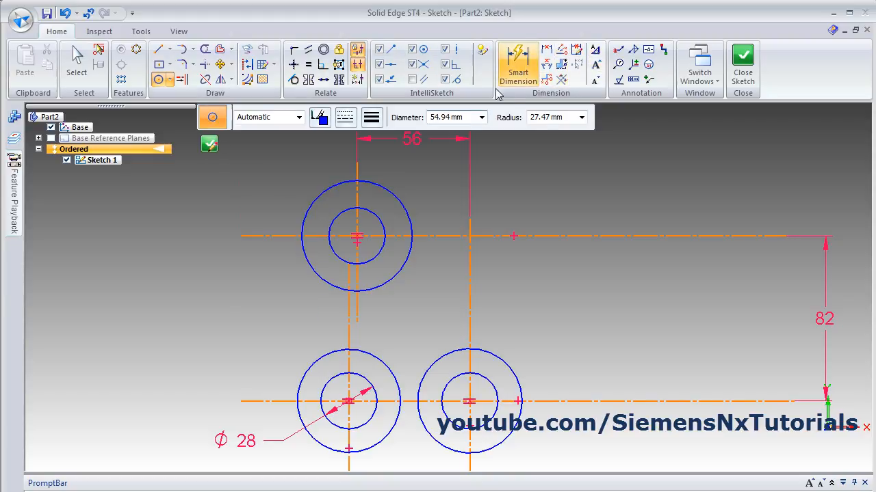
left_click(299, 381)
left_click(200, 369)
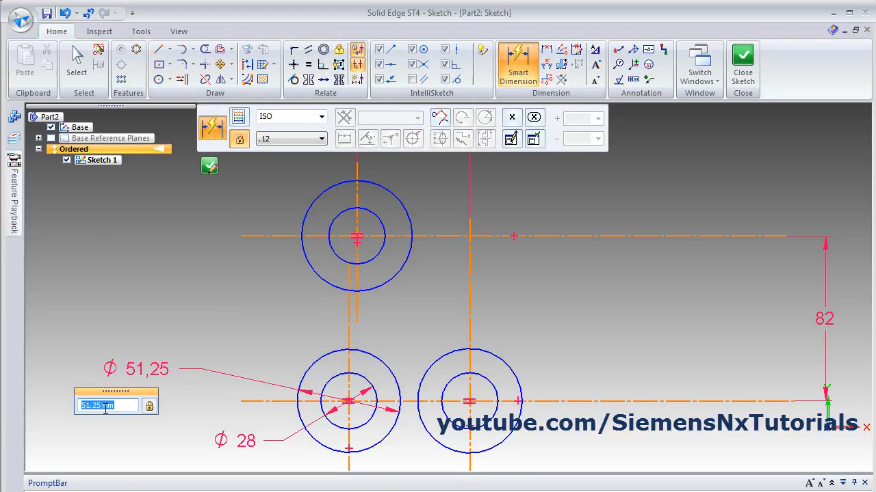
type("2")
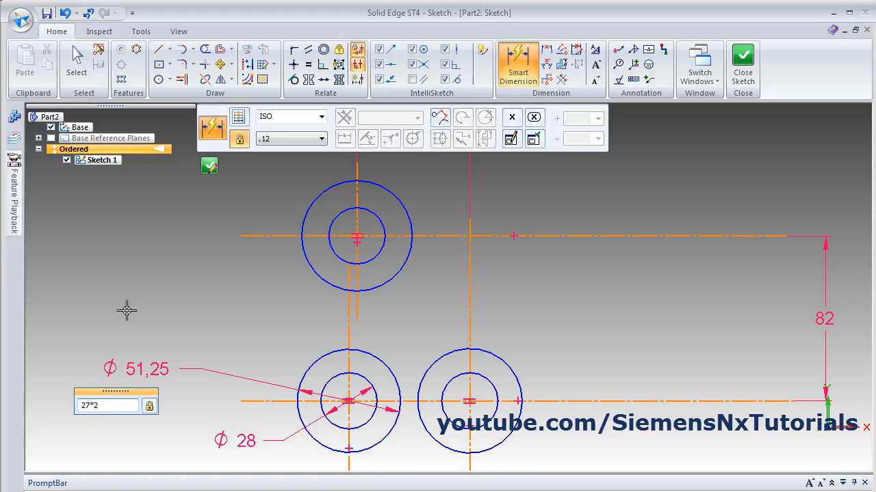
type("7*2")
key("Return")
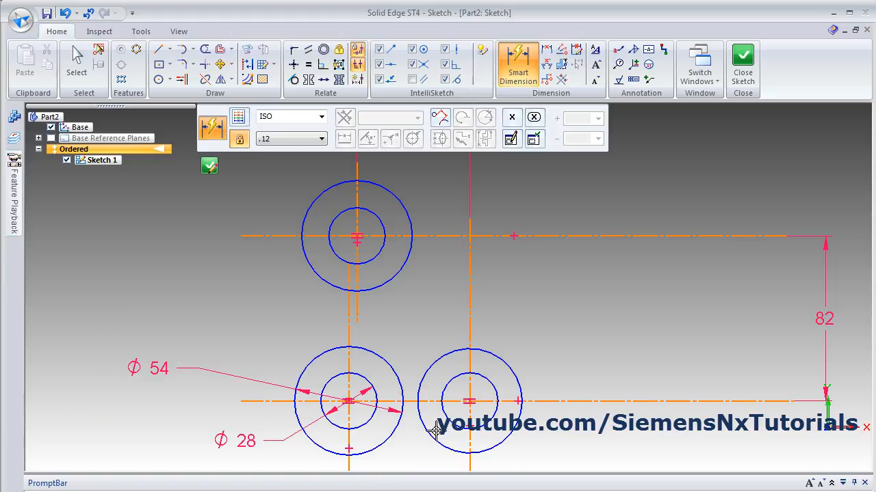
- Apply an Equal relation between the lower-left and lower-right outer circles
left_click(309, 65)
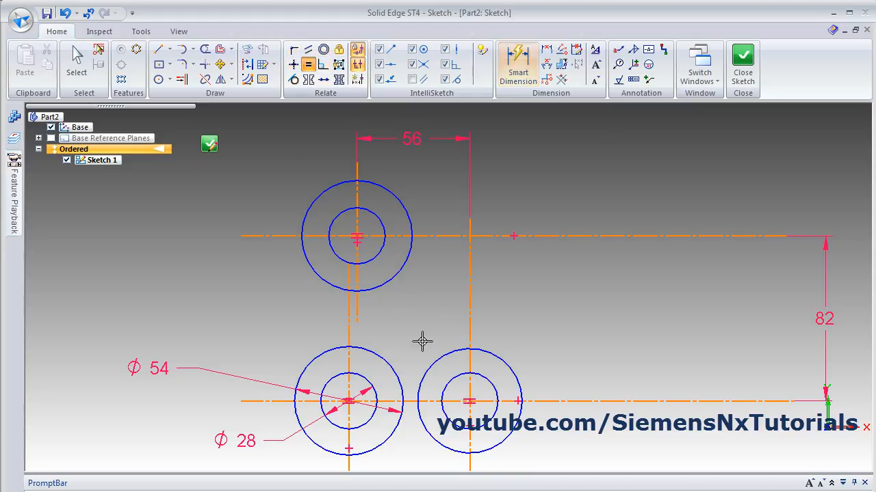
left_click(385, 361)
left_click(446, 354)
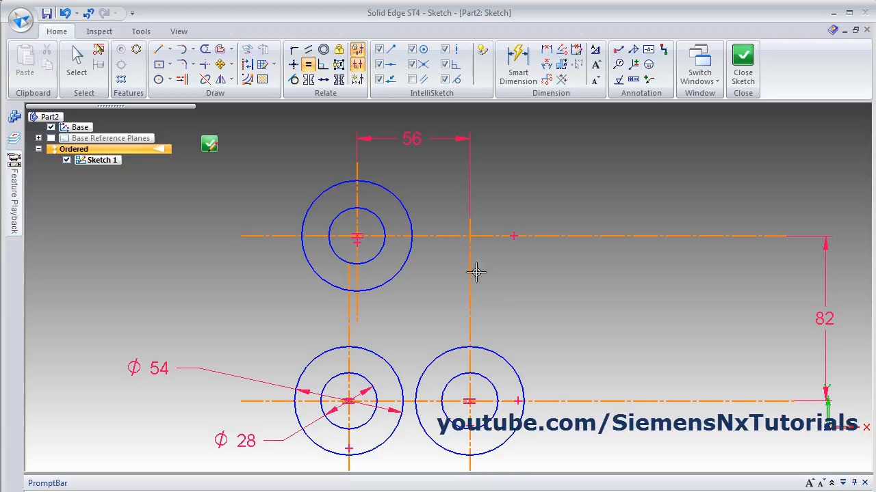
key("Escape")
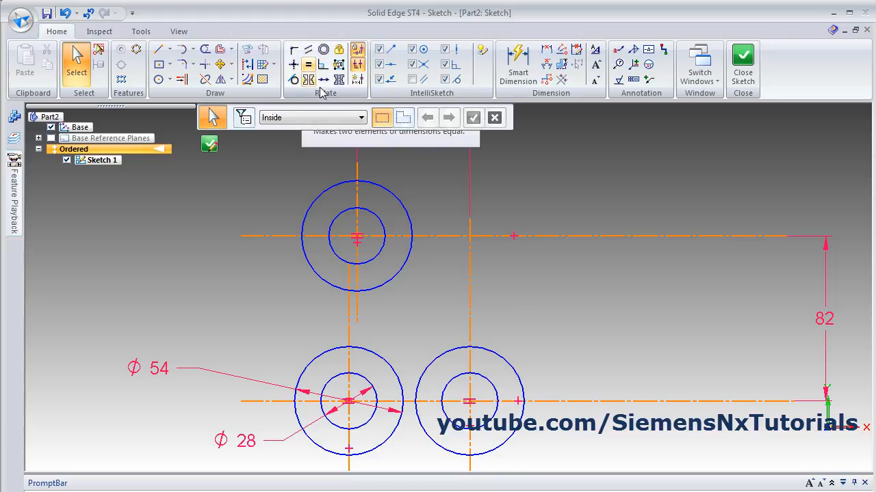
- Apply an Equal relation between the lower-left and upper outer circles
left_click(309, 65)
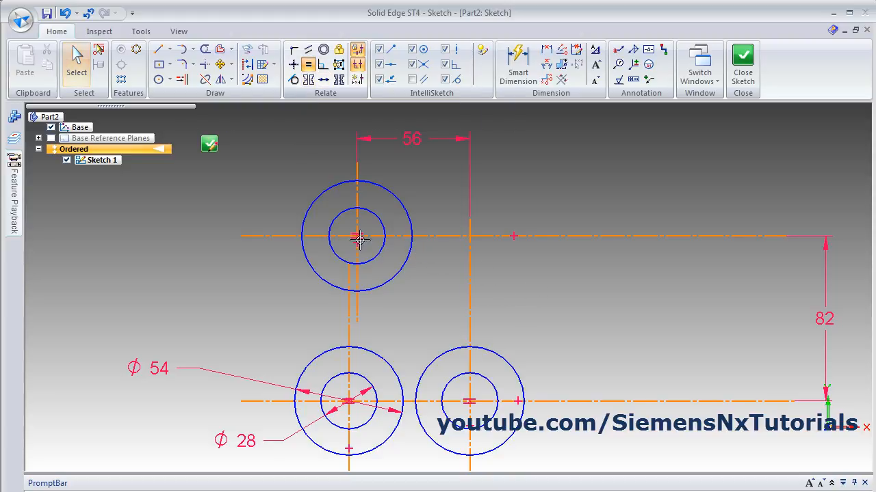
left_click(315, 362)
left_click(319, 275)
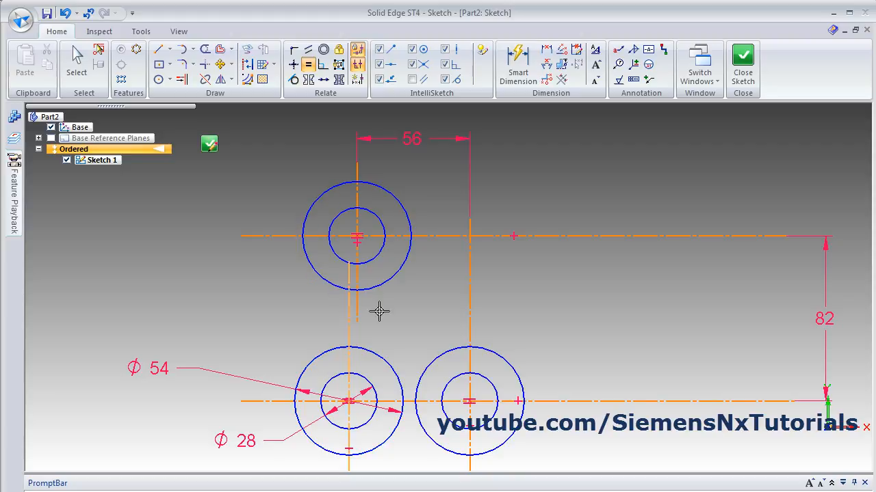
scroll(444, 349, "down", 1)
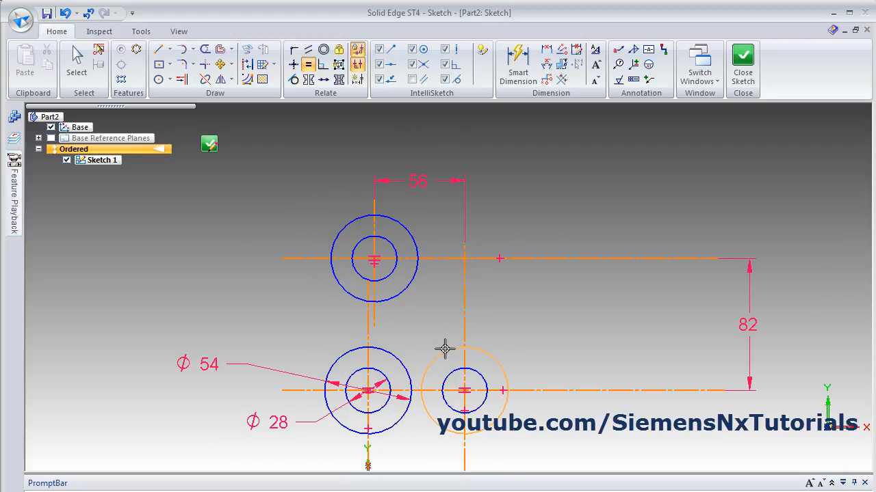
scroll(441, 350, "up", 1)
left_click(444, 348)
key("Escape")
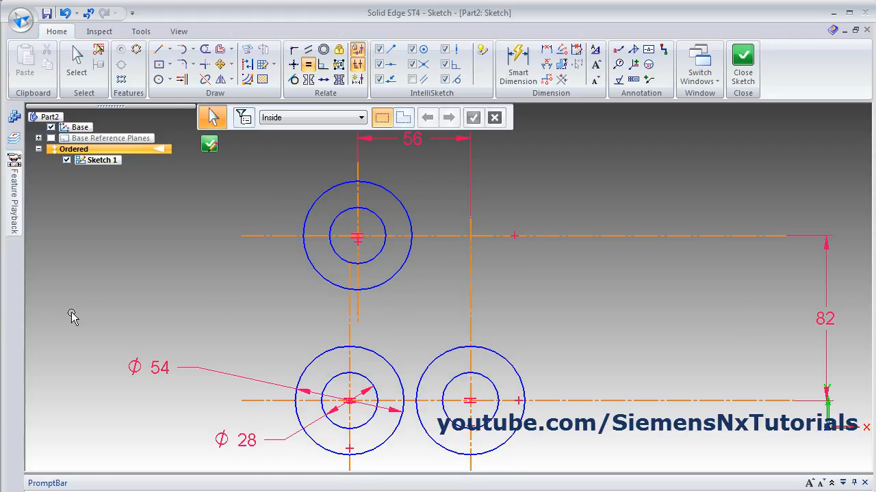
- Check the left-side arc in the PDF and draw a Tangent Circle about 101 mm in diameter touching the lower-left and upper outer circles
key("alt+Tab")
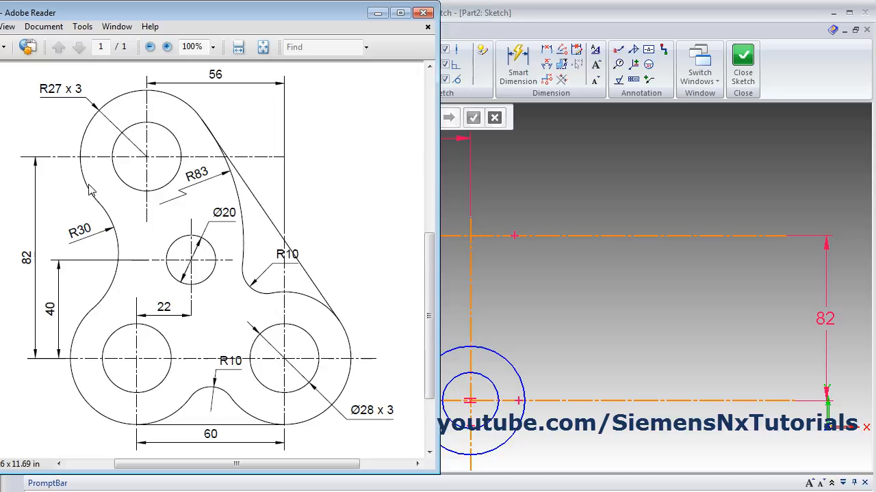
left_click(570, 17)
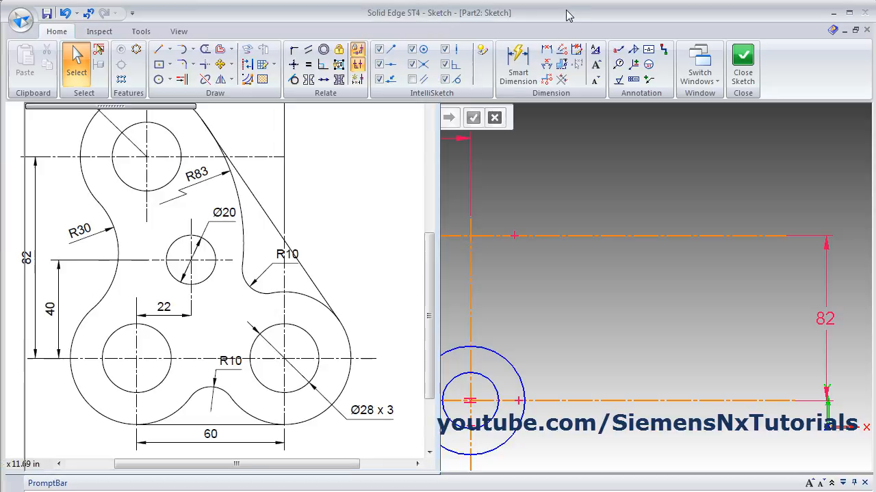
left_click(170, 80)
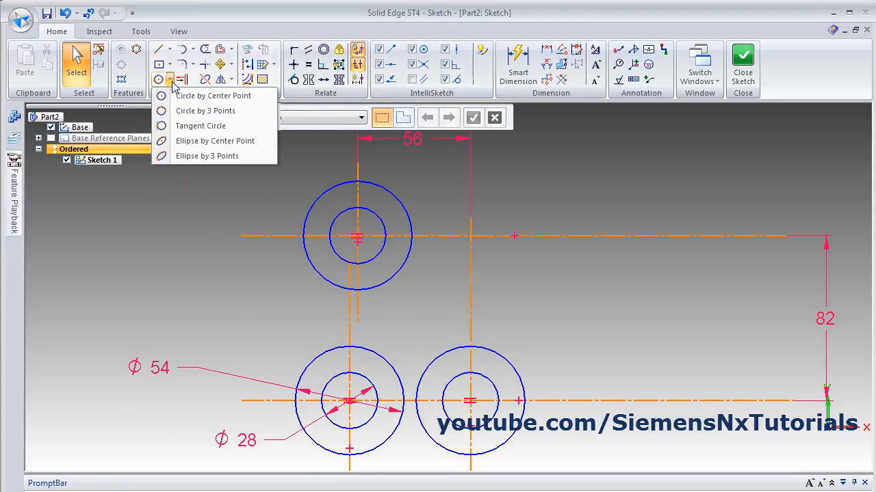
left_click(194, 127)
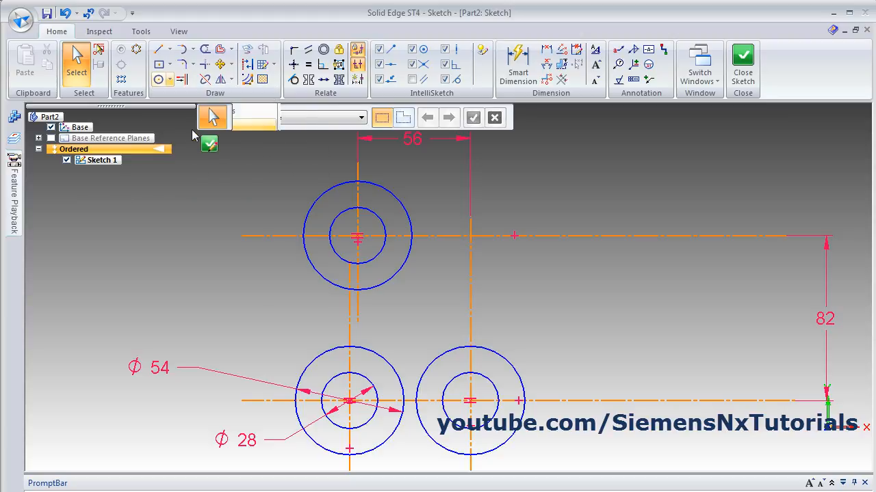
left_click(304, 369)
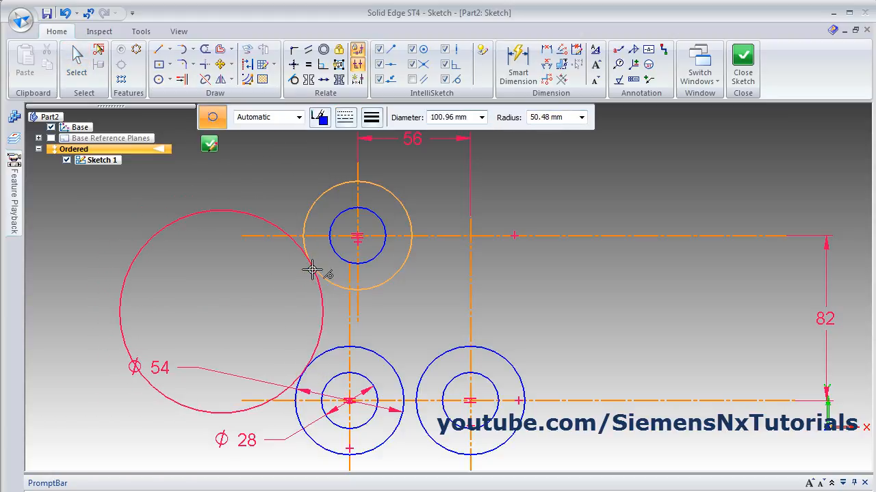
left_click(311, 270)
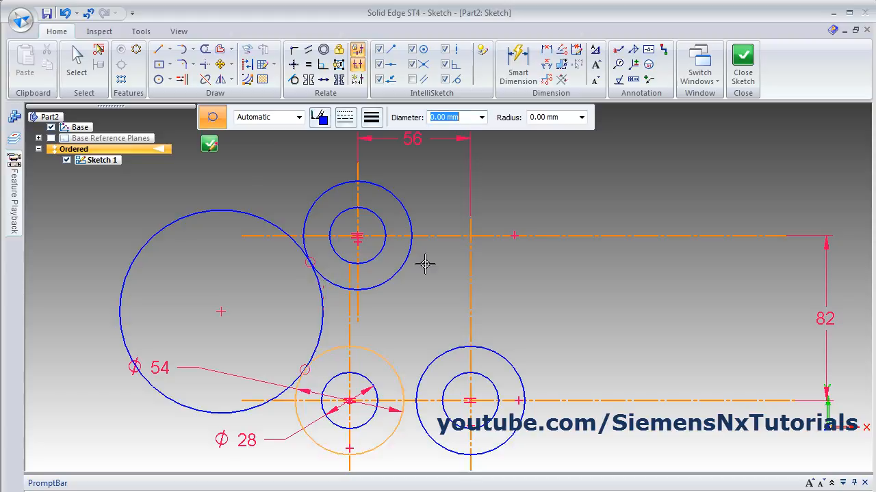
- Dimension the diameter of the tangent circle on the plate's left side as 60 mm with Smart Dimension
left_click(514, 58)
left_click(125, 274)
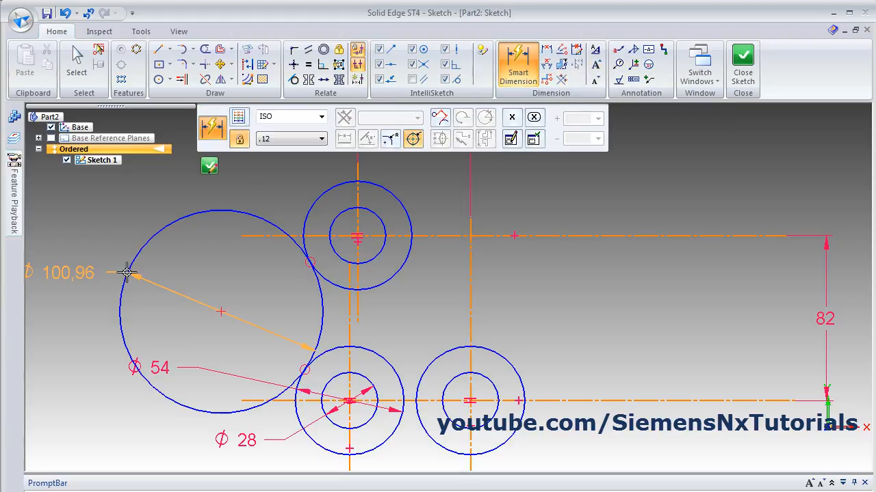
left_click(137, 215)
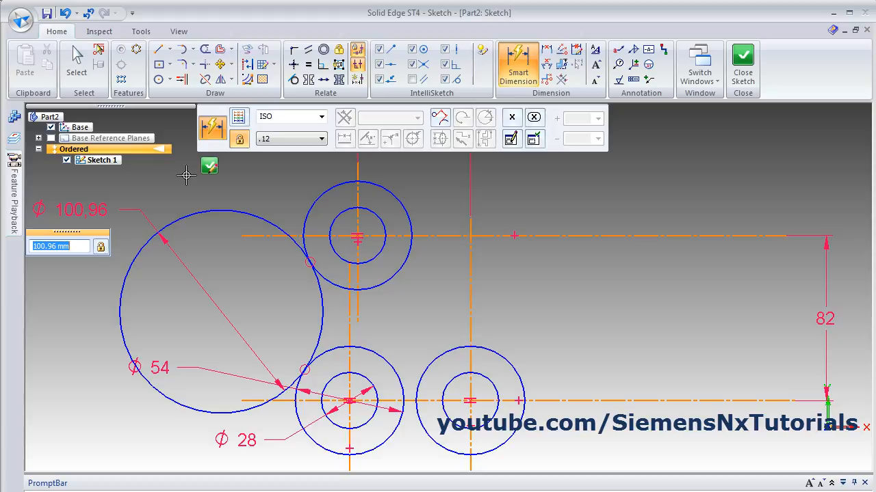
type("60")
key("Return")
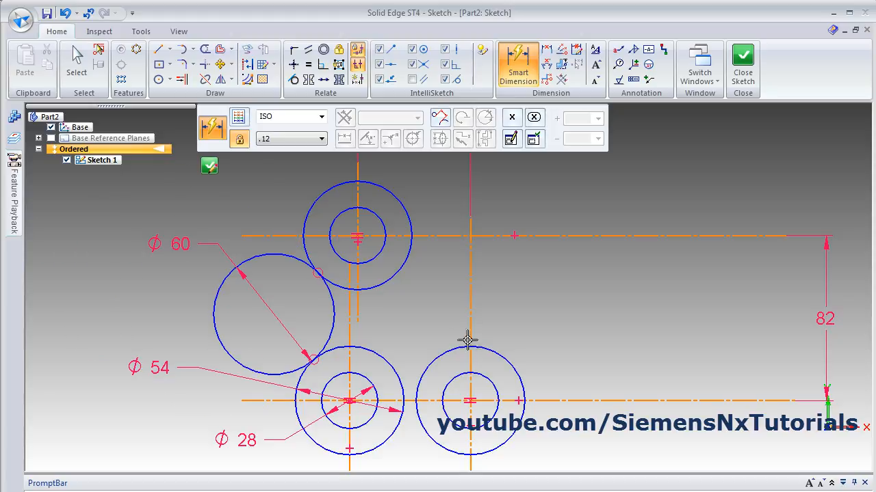
- Check the R83 arc in the PDF and draw a Tangent Circle about 130 mm in diameter touching the upper and lower-right outer circles
scroll(532, 315, "down", 1)
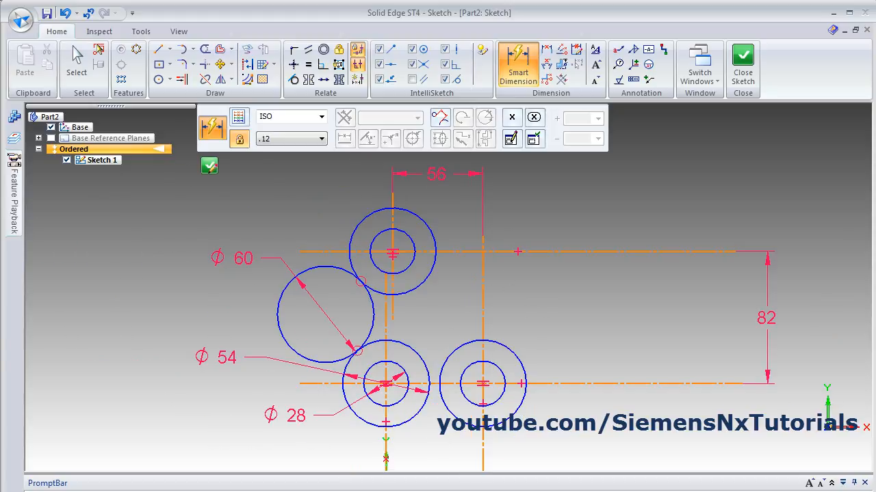
key("alt+Tab")
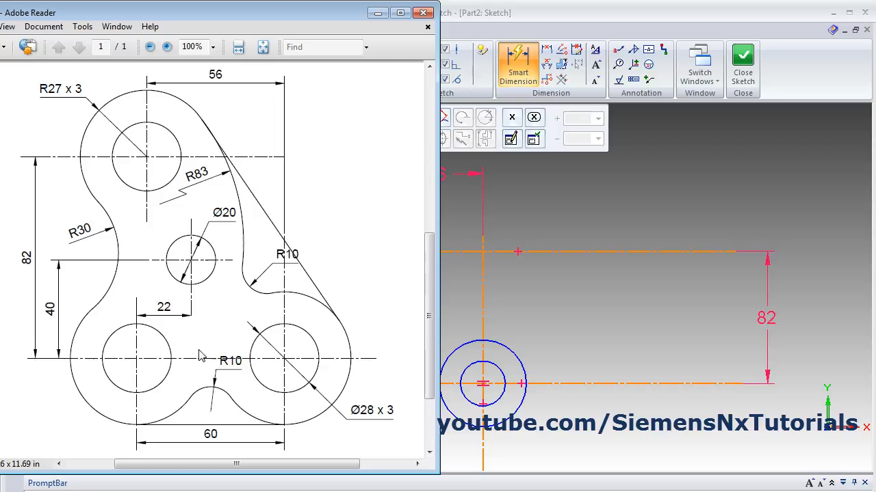
left_click(528, 19)
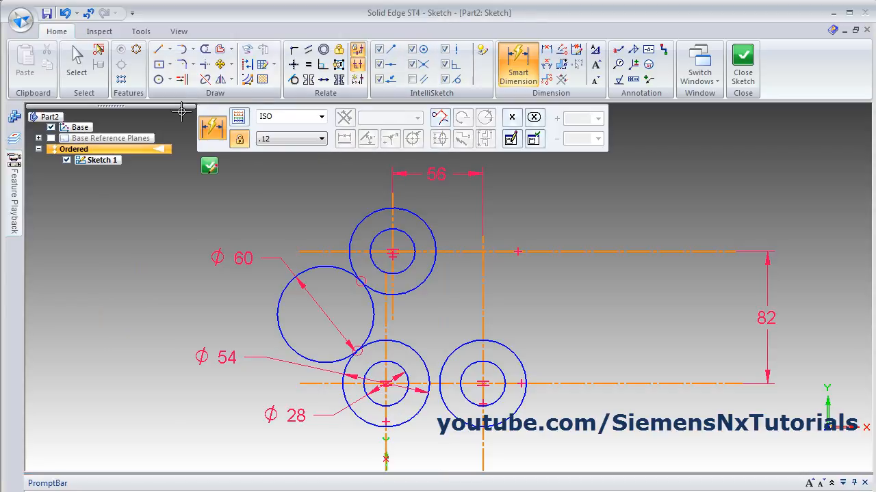
left_click(171, 80)
left_click(208, 95)
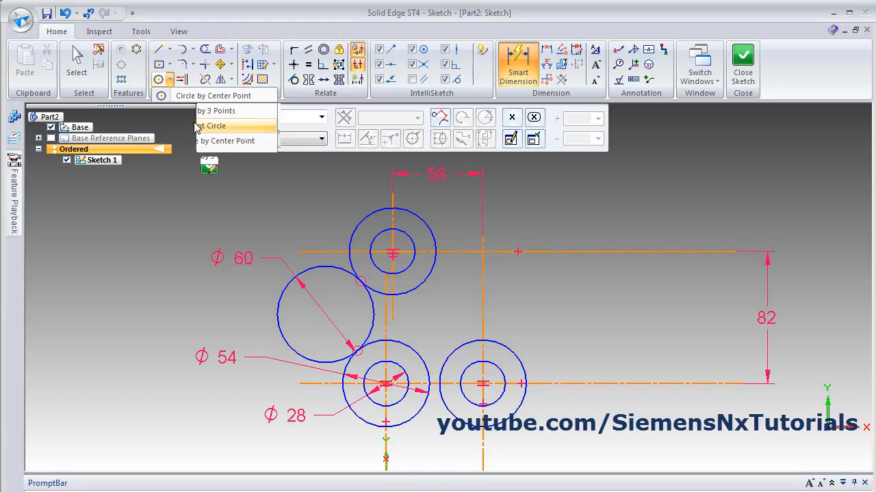
left_click(416, 214)
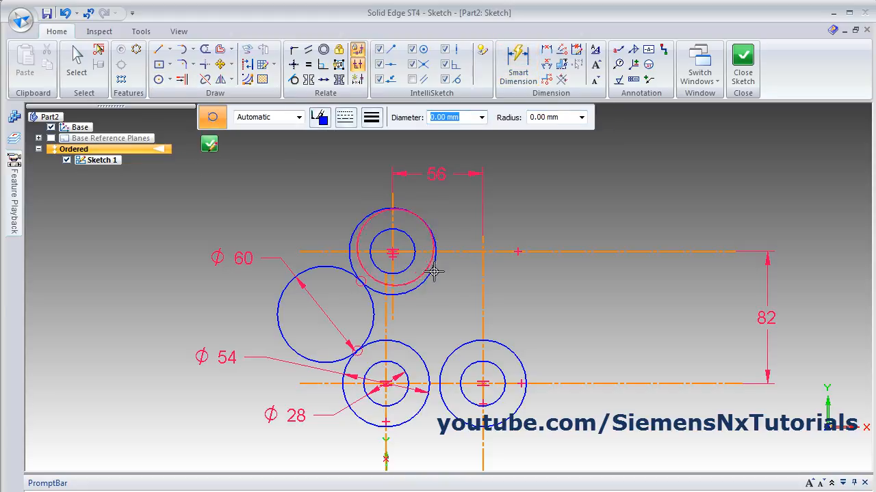
left_click(444, 369)
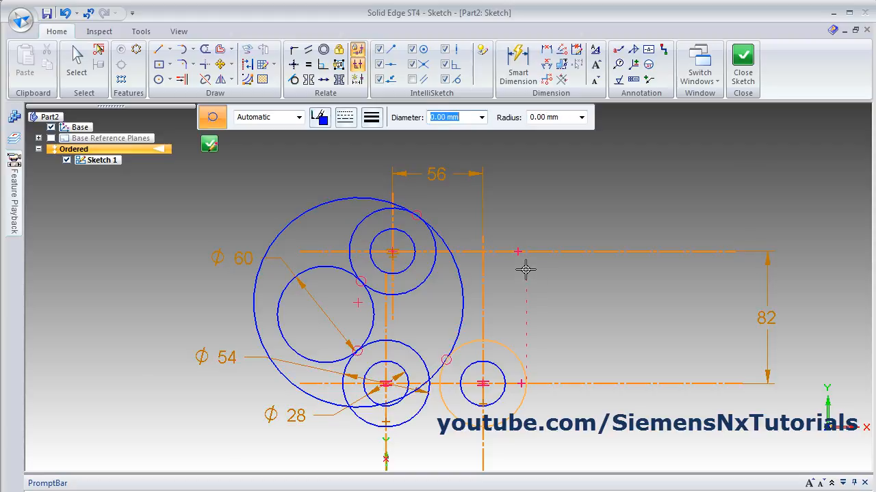
- Dimension the diameter of the large tangent circle as 83*2 (166 mm) with Smart Dimension
scroll(524, 268, "up", 1)
left_click(520, 58)
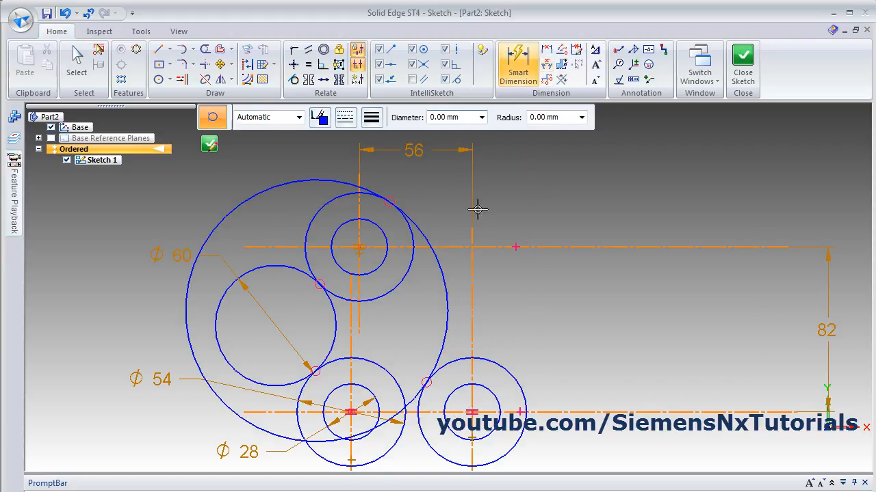
left_click(444, 283)
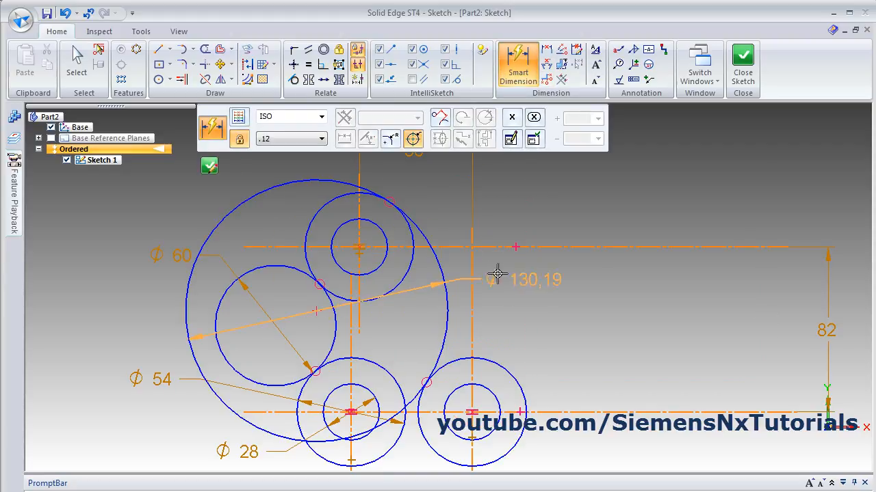
left_click(554, 273)
type("83")
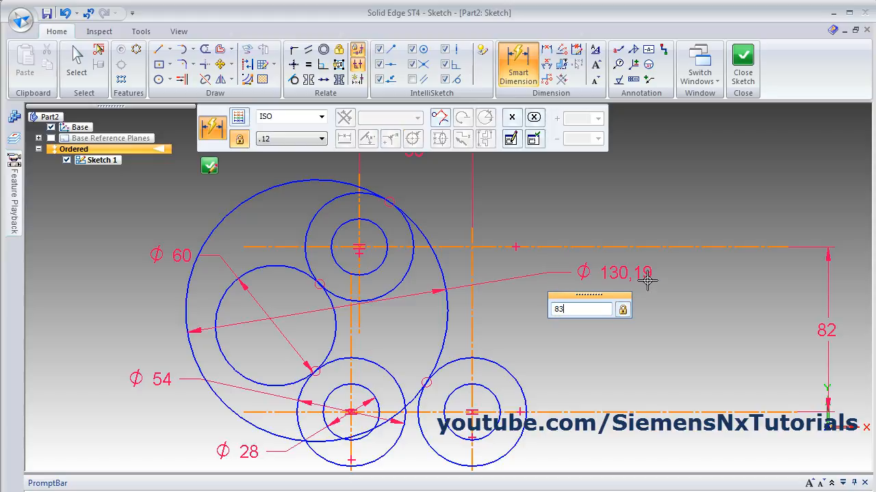
type("*2")
key("Return")
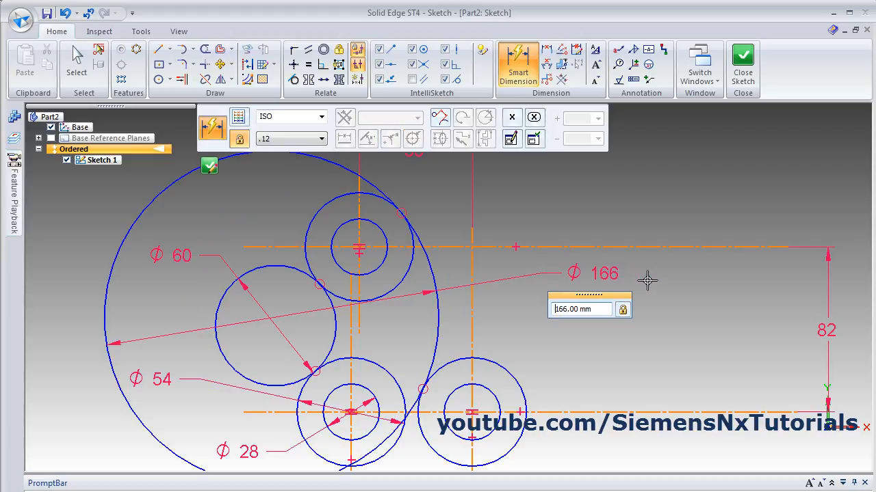
- Check the R10 arcs in the PDF and draw two Tangent Circles, about 25 mm between the lower outer circles and 15 mm above the lower-right one
scroll(476, 325, "down", 2)
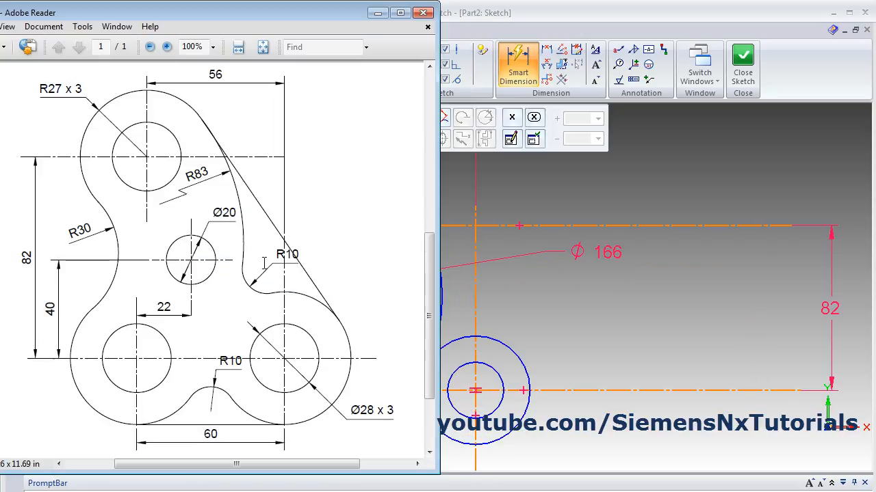
left_click(539, 20)
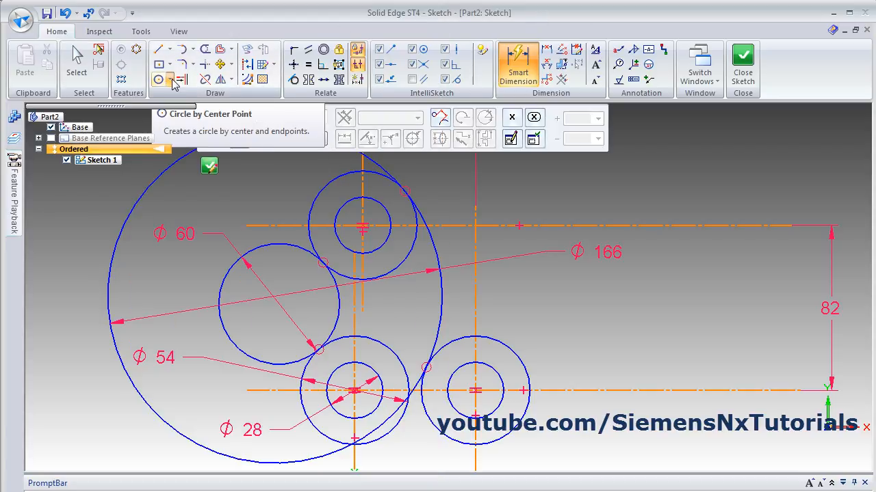
left_click(170, 80)
left_click(198, 125)
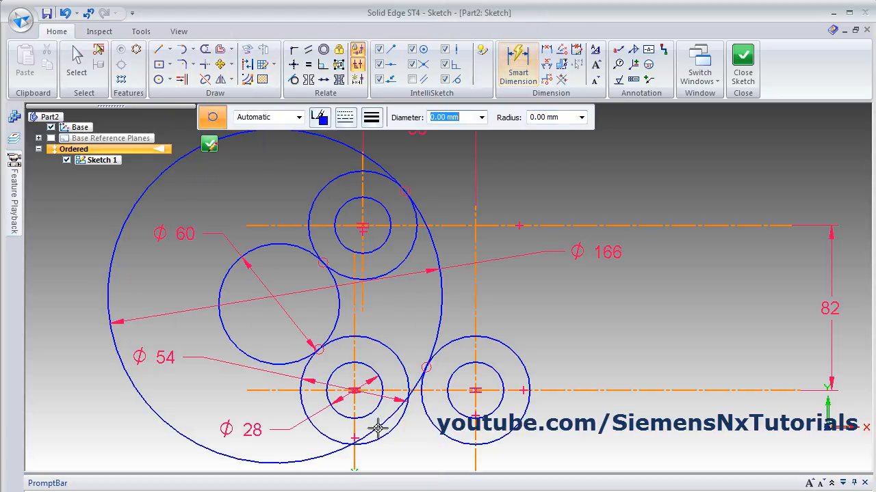
left_click(398, 428)
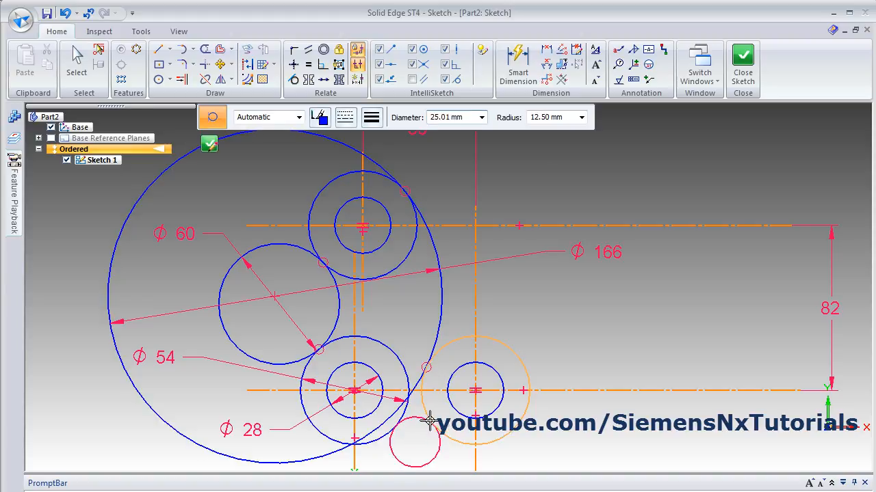
left_click(429, 420)
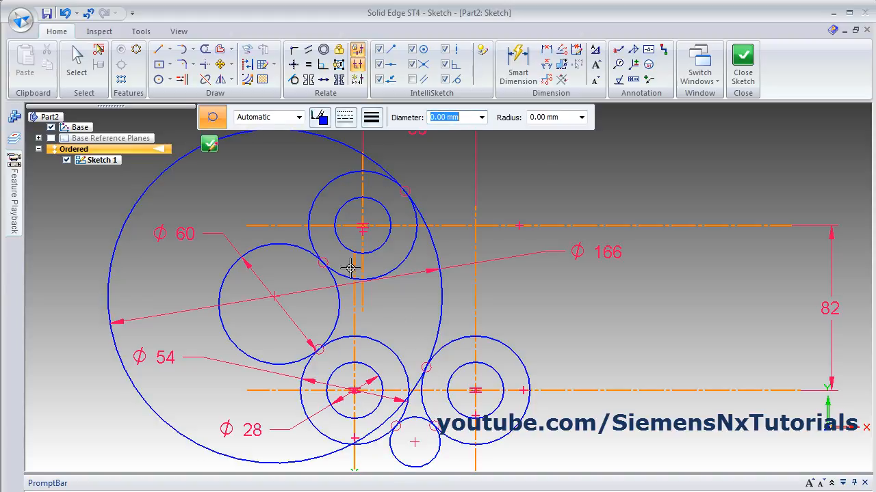
left_click(456, 332)
left_click(461, 336)
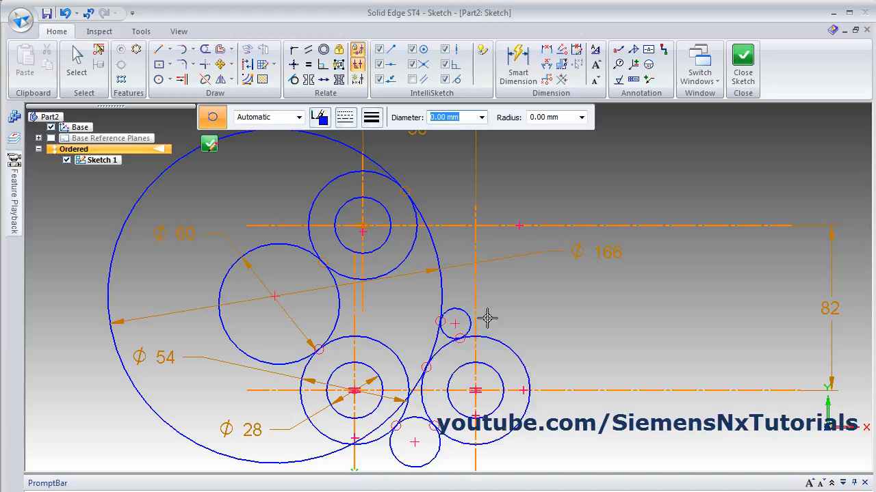
- Dimension the diameter of the small tangent circle between the two lower outer circles as 20 mm with Smart Dimension
left_click(517, 65)
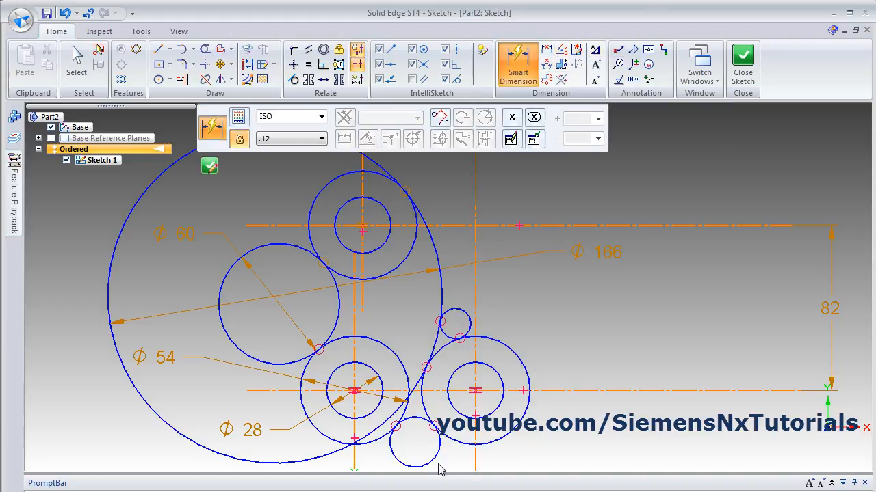
left_click(438, 455)
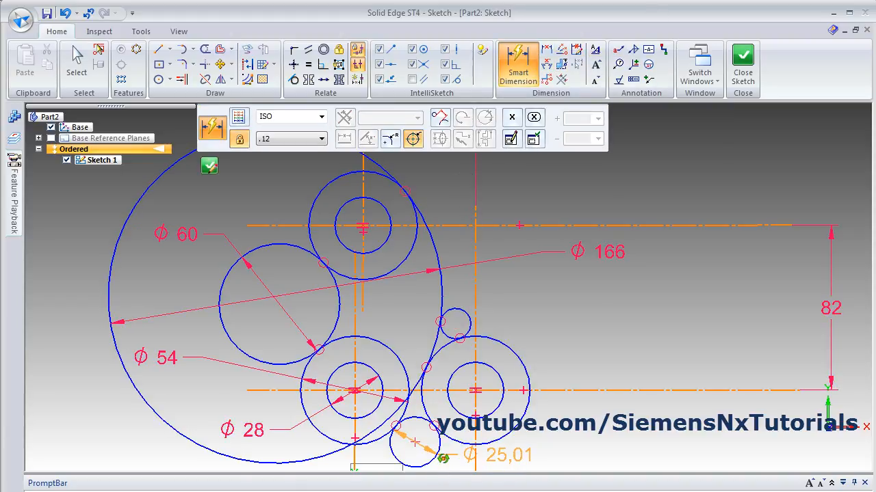
left_click(459, 464)
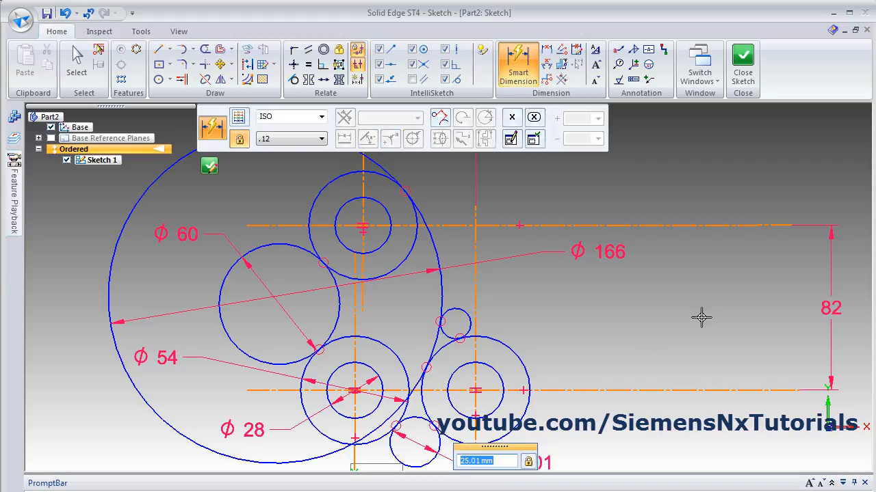
type("10")
key("Return")
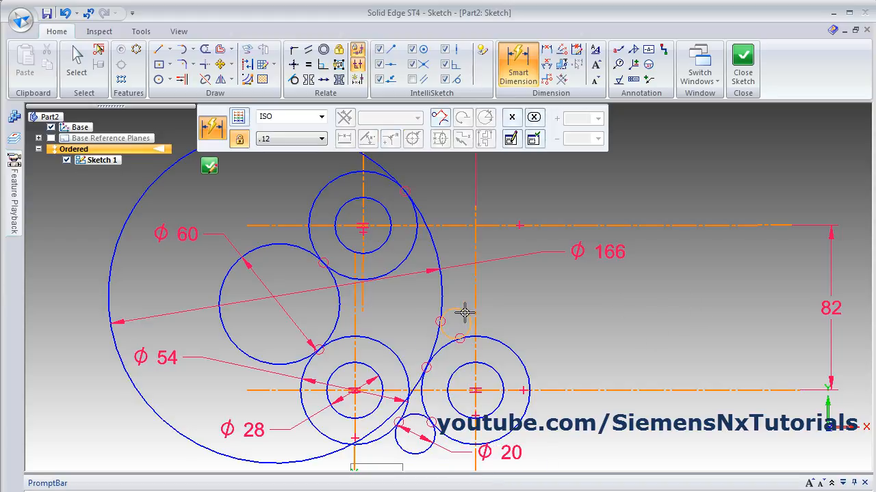
- Dimension the diameter of the small tangent circle above the lower-right outer circle as 20 mm
left_click(464, 313)
left_click(545, 310)
type("20")
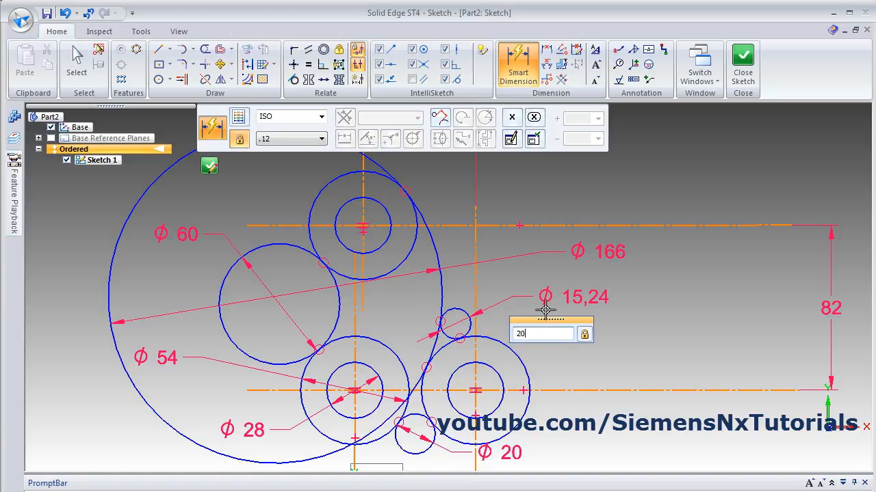
key("Return")
scroll(461, 357, "up", 1)
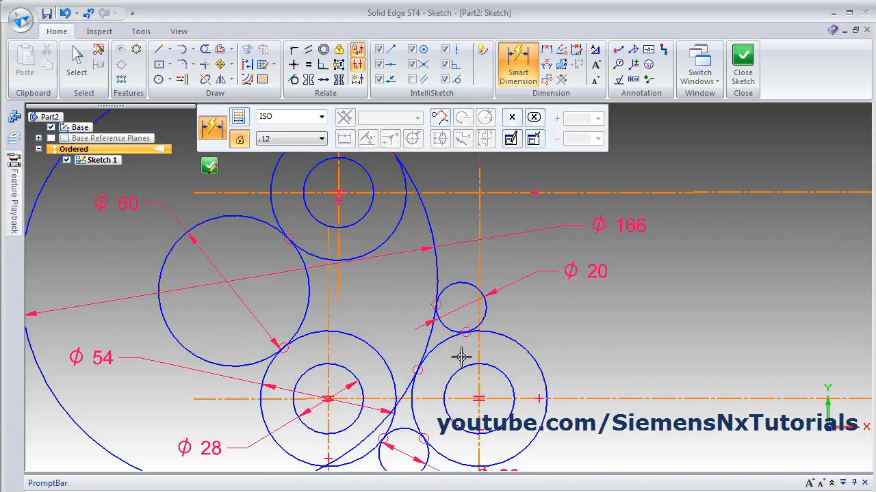
scroll(461, 357, "down", 1)
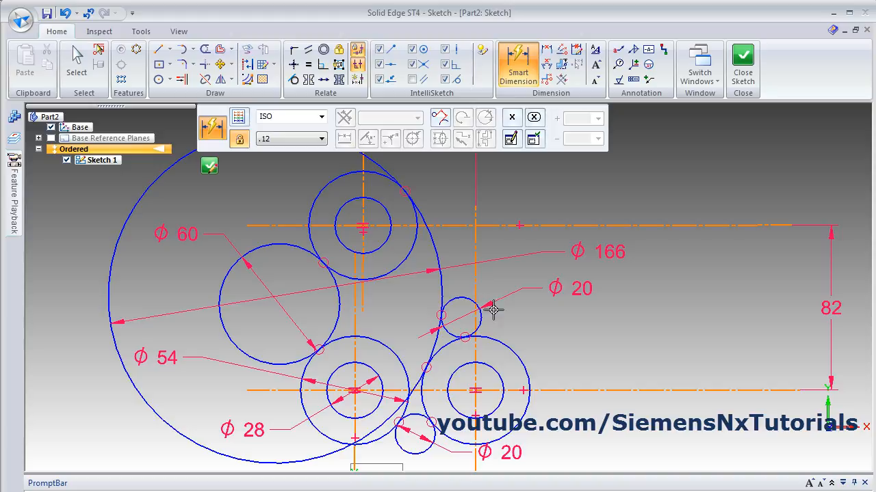
key("Escape")
key("Escape")
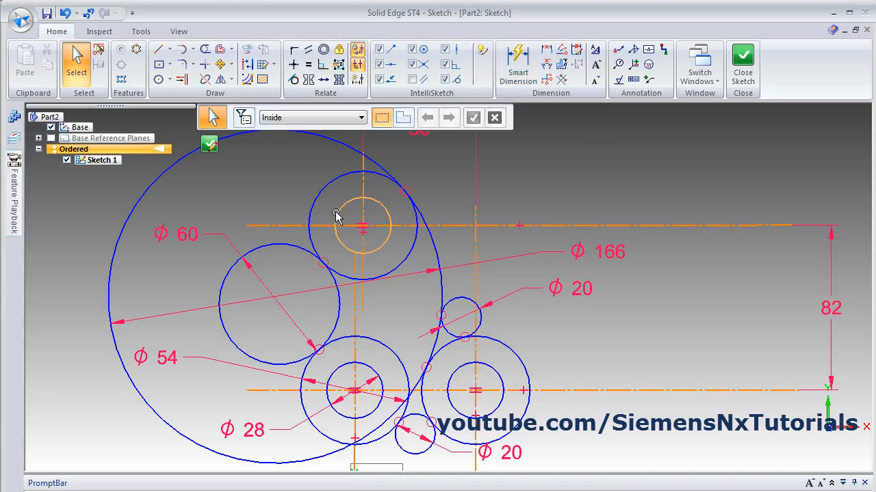
- Trim the outer left parts of the 166 mm and 60 mm circles and the large arc's overshoot past the upper outer circle
left_click(203, 51)
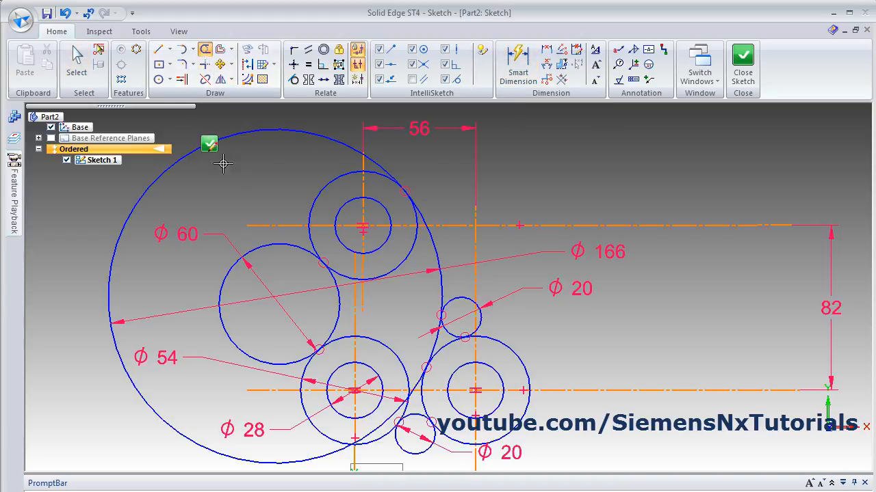
left_click(174, 169)
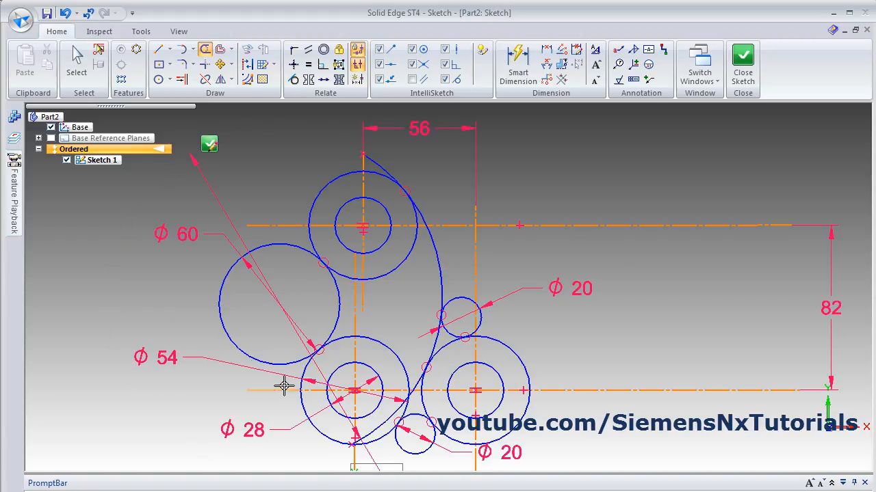
left_click(239, 346)
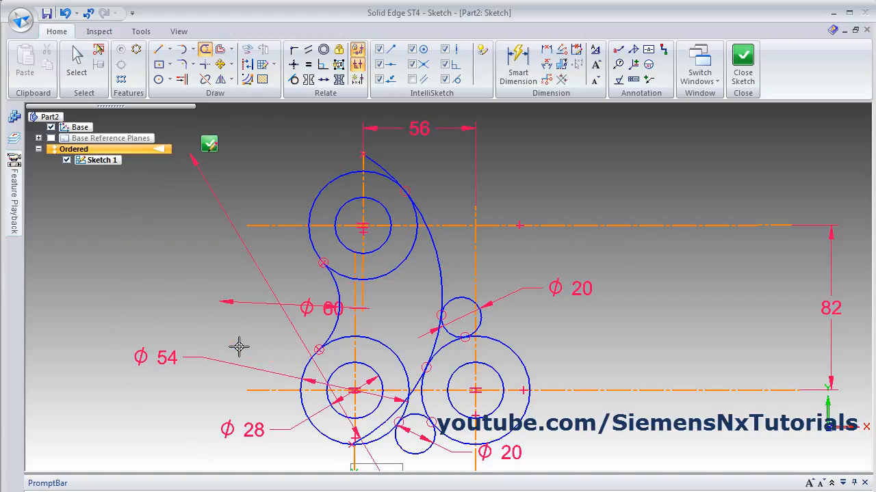
left_click(389, 172)
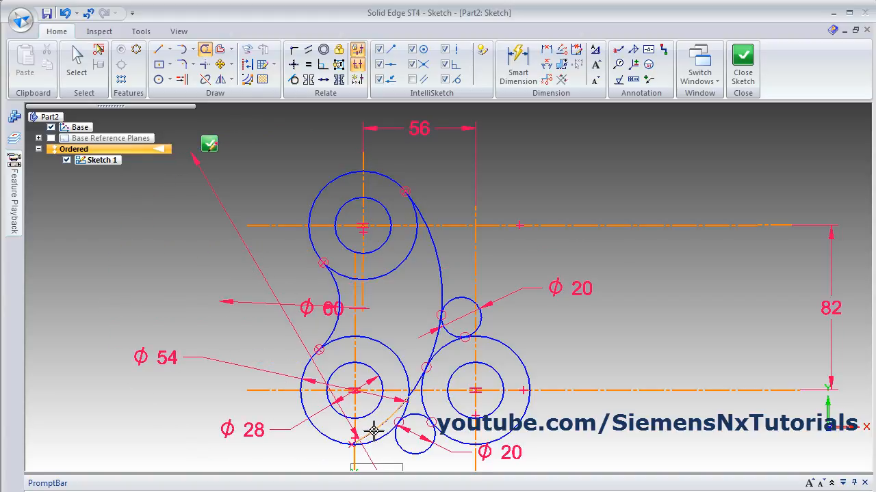
- Trim the 166 mm arc below the upper small tangent circle and the outer part of that small circle
left_click(415, 388)
left_click(418, 383)
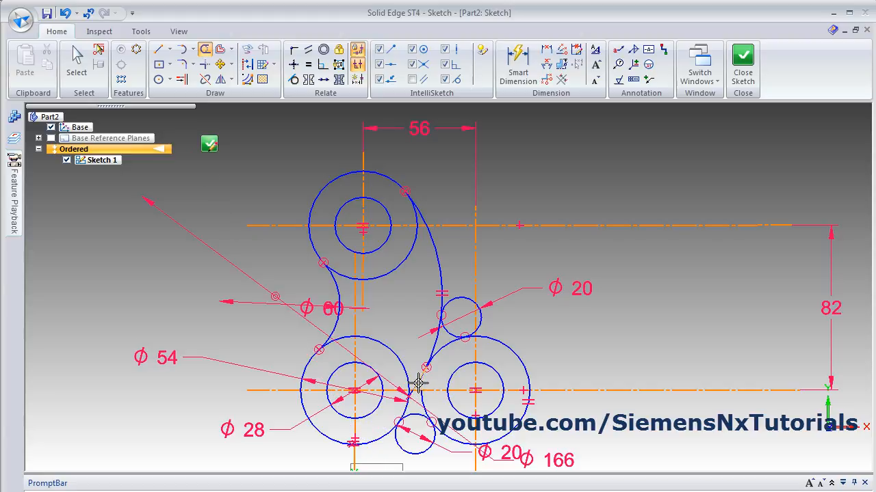
left_click(417, 382)
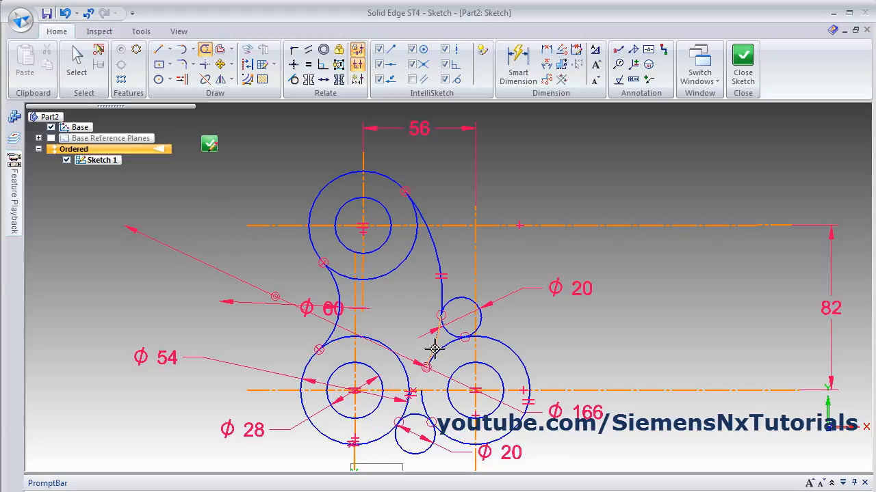
left_click(435, 350)
left_click(465, 301)
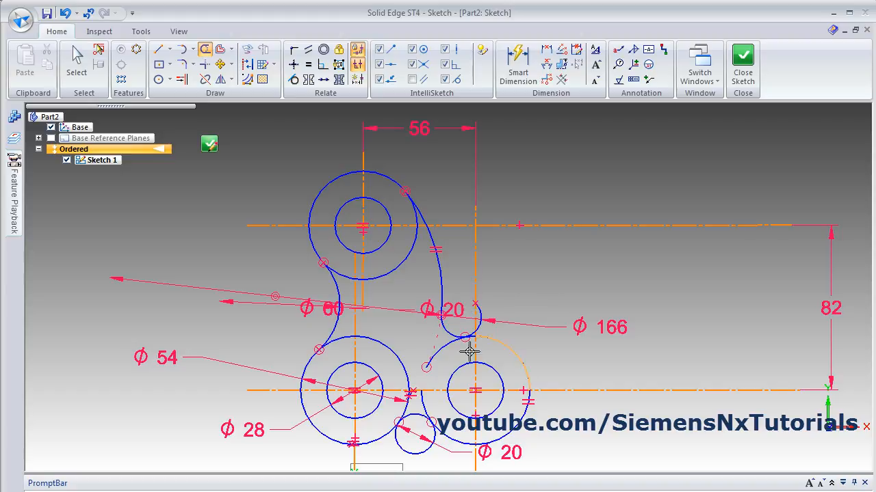
- Trim the inner arc of the lower-right outer circle and the lower part of the small circle between the two lower lobes
scroll(481, 381, "up", 2)
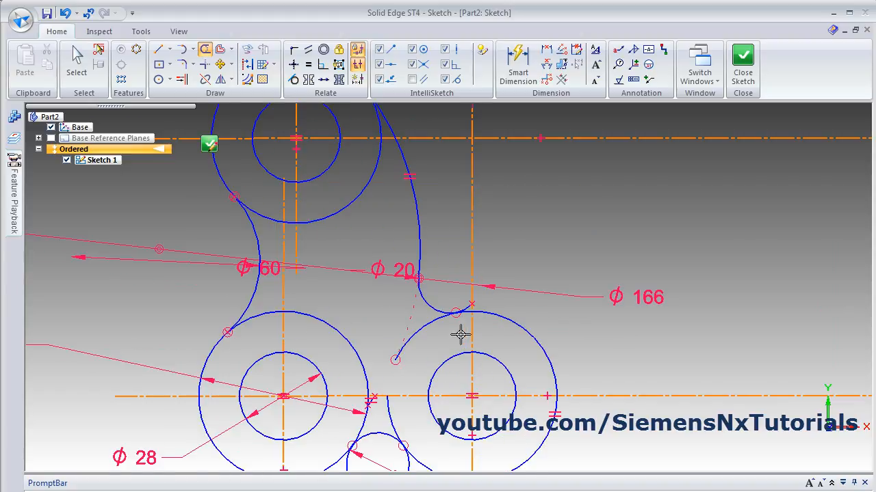
scroll(461, 335, "up", 2)
scroll(466, 361, "down", 2)
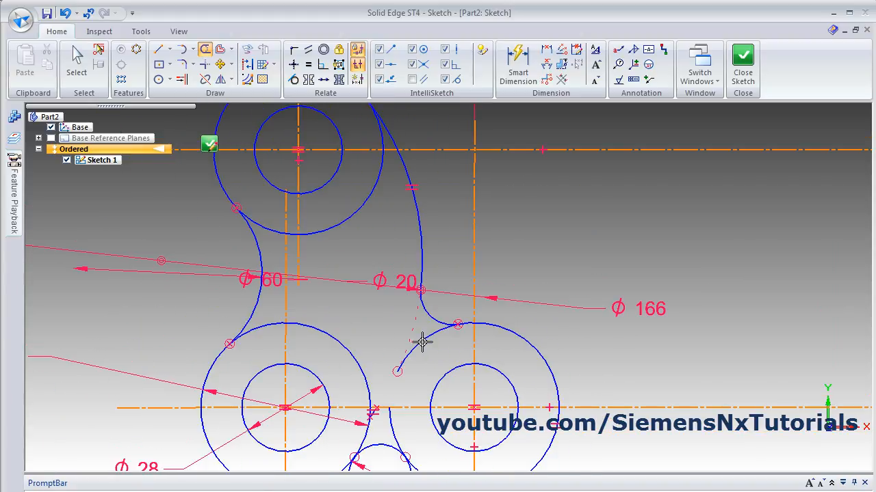
middle_click_drag(415, 390, 420, 279, "shift")
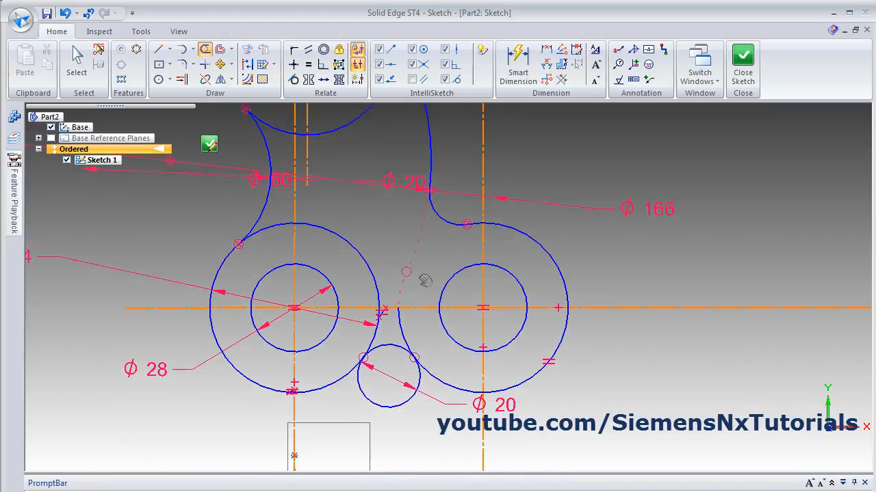
left_click(391, 401)
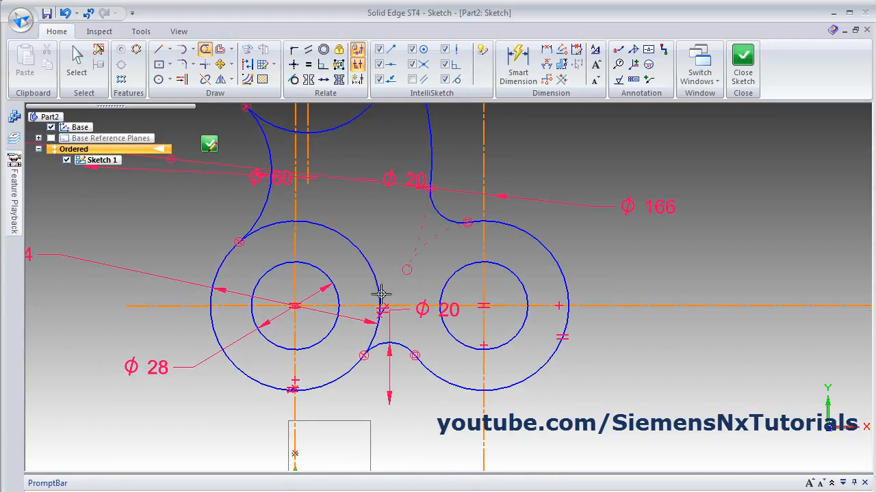
- Trim the inner arcs of the lower-left and upper outer circles inside the plate's contour
scroll(384, 316, "up", 2)
scroll(383, 316, "up", 3)
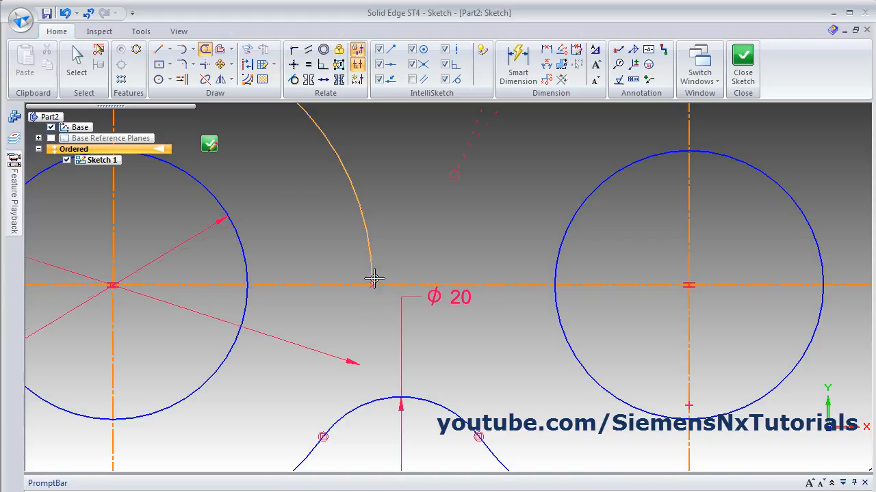
scroll(394, 321, "down", 5)
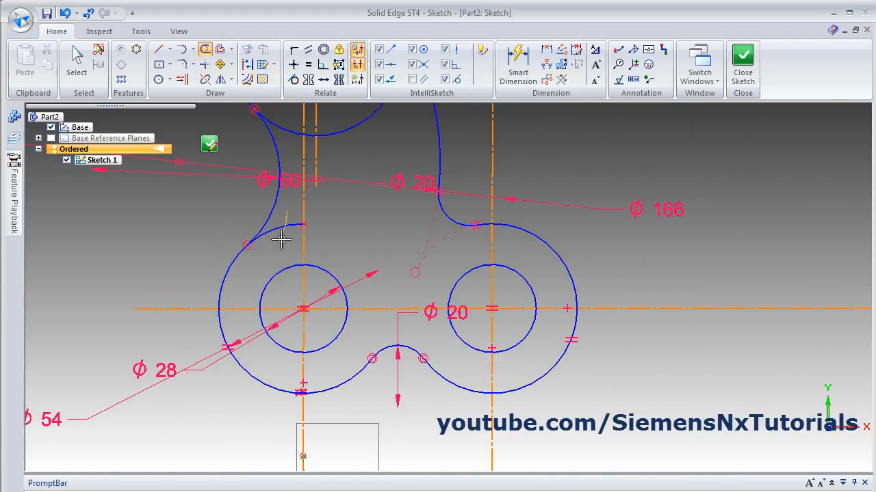
scroll(322, 255, "down", 2)
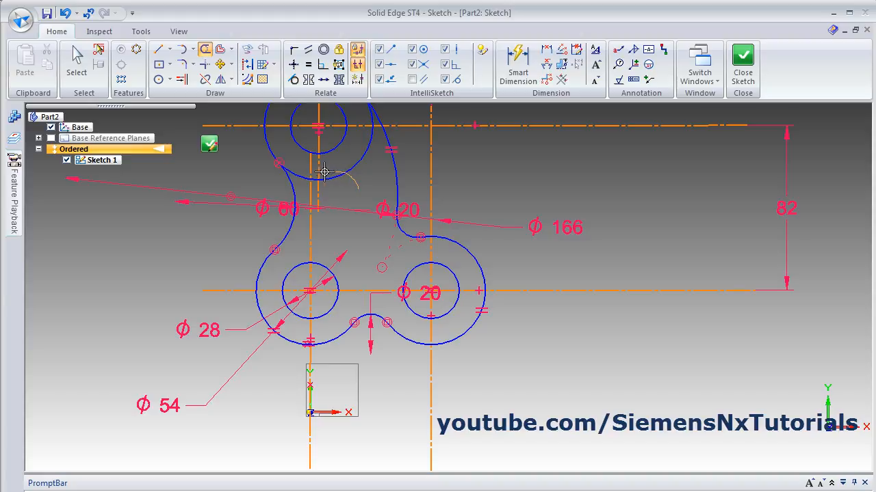
scroll(358, 236, "down", 2)
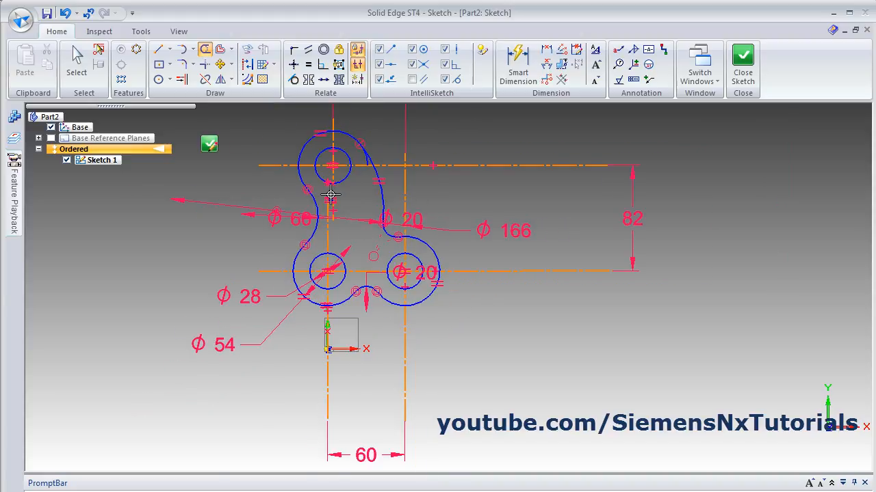
- Trim the short leftover piece below the upper hole and the upper outer circle's remaining arc inside the 166 mm arc
scroll(334, 199, "up", 4)
scroll(333, 199, "up", 2)
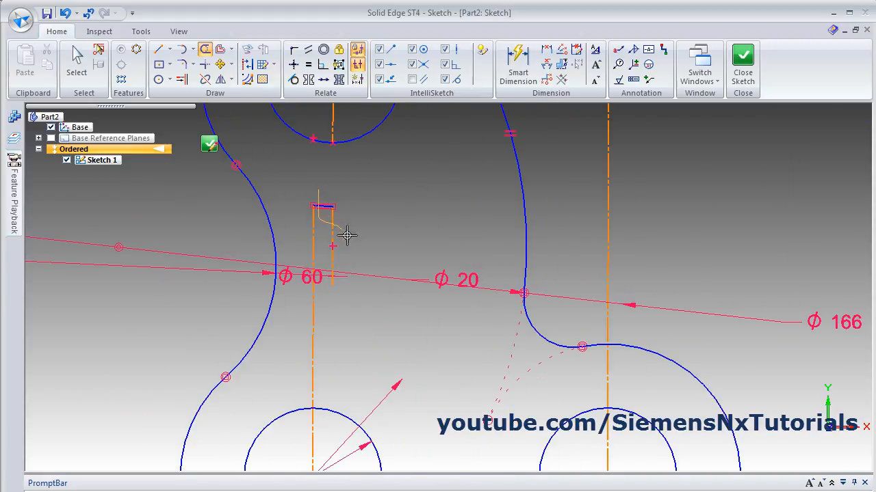
scroll(392, 265, "down", 3)
scroll(454, 358, "down", 1)
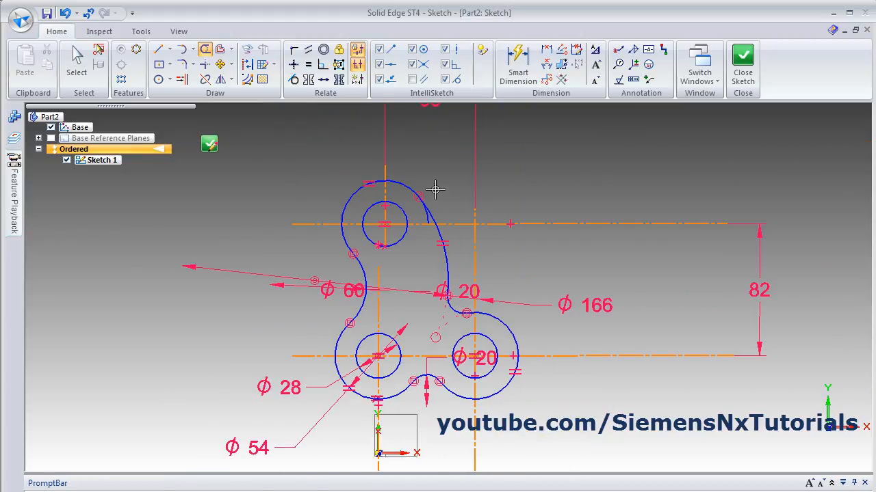
scroll(436, 190, "up", 4)
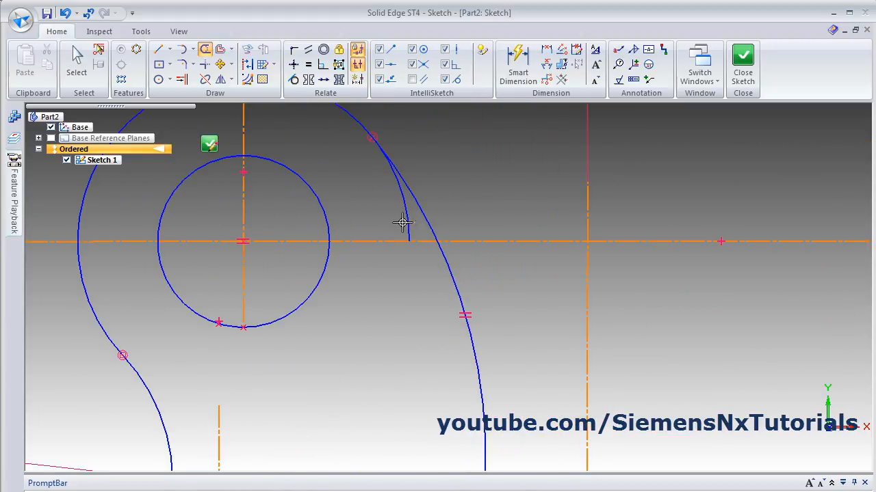
scroll(370, 287, "down", 5)
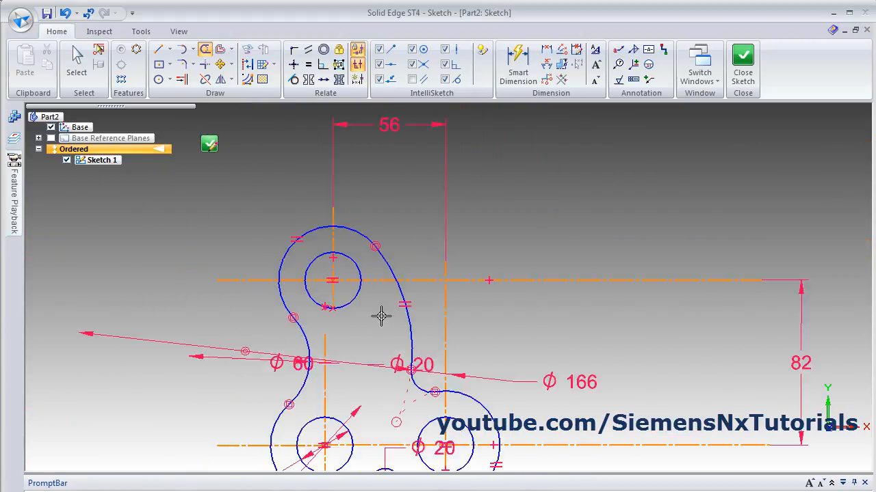
scroll(418, 466, "up", 1)
scroll(387, 426, "down", 1)
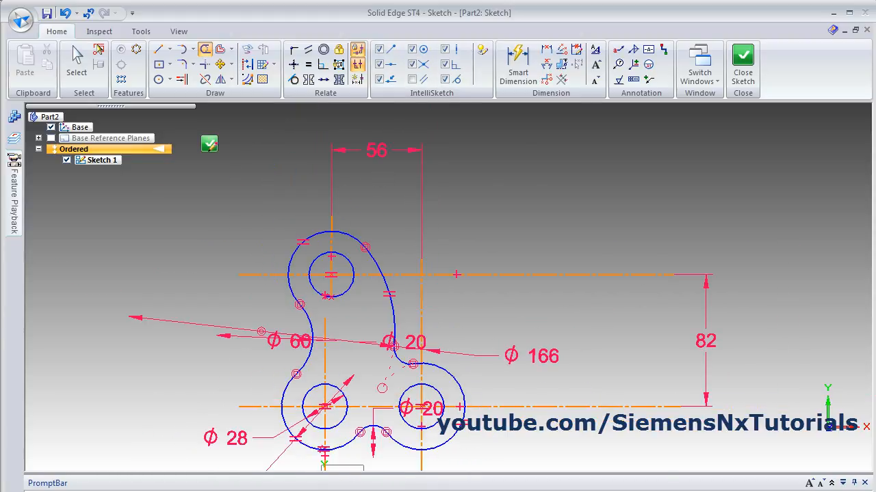
- Check the central hole in the PDF and set the Line tool to a chain line type, orange colour and 0.50 mm width
left_click(715, 491)
scroll(416, 235, "up", 2)
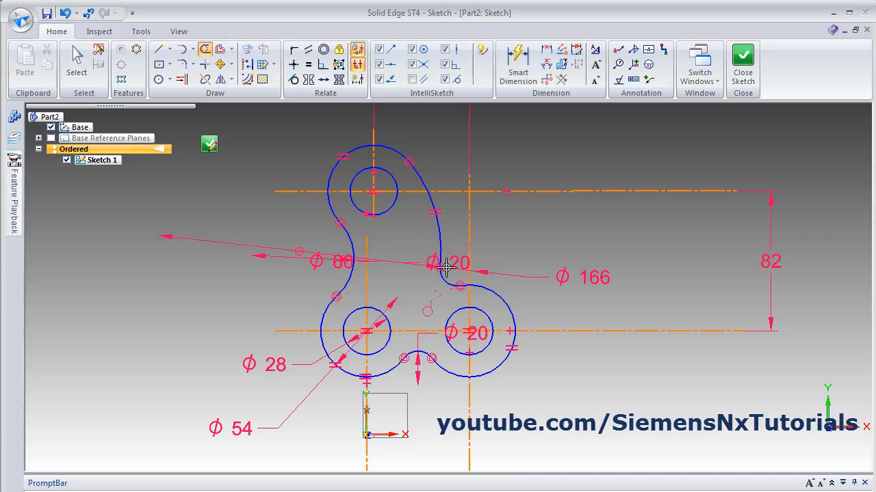
scroll(445, 267, "up", 1)
key("alt+Tab")
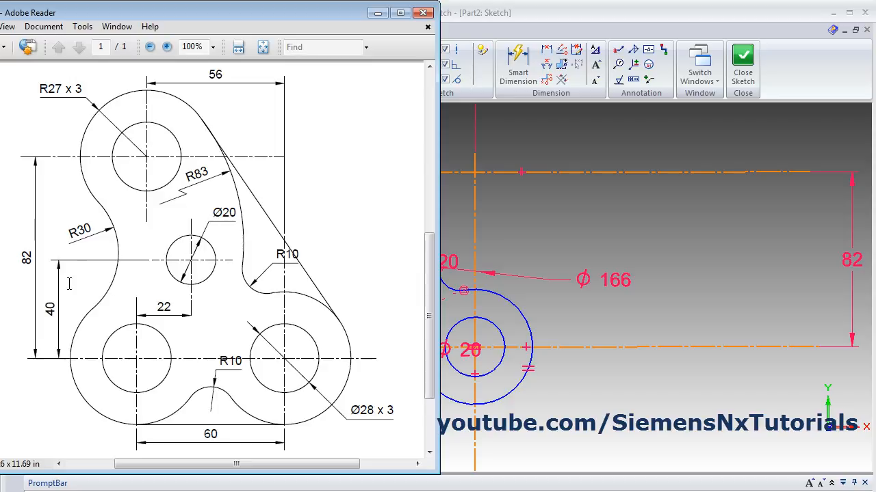
left_click(540, 221)
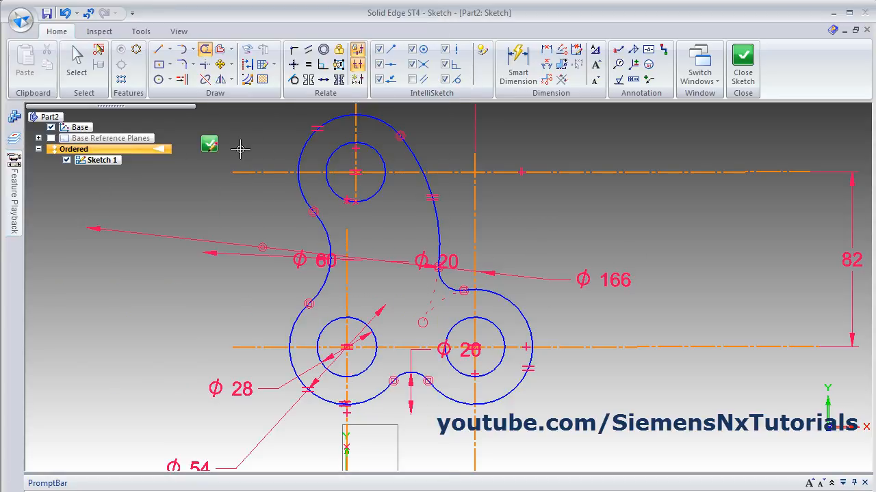
left_click(159, 50)
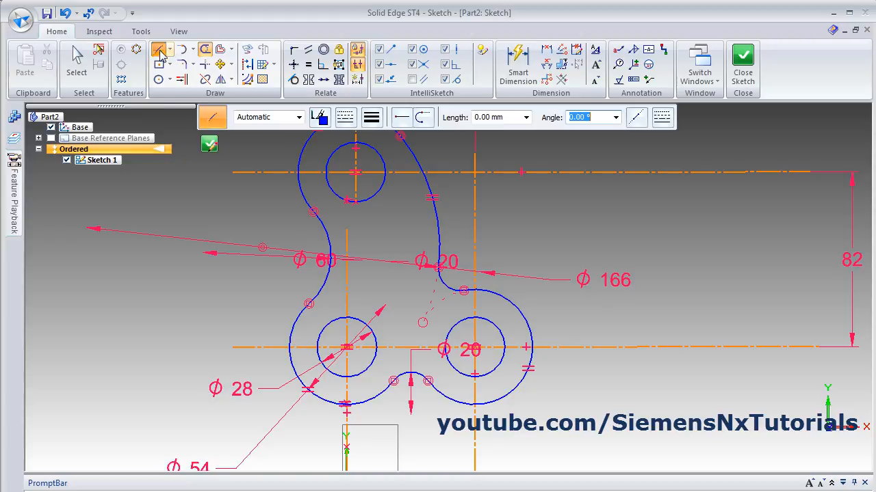
left_click(348, 119)
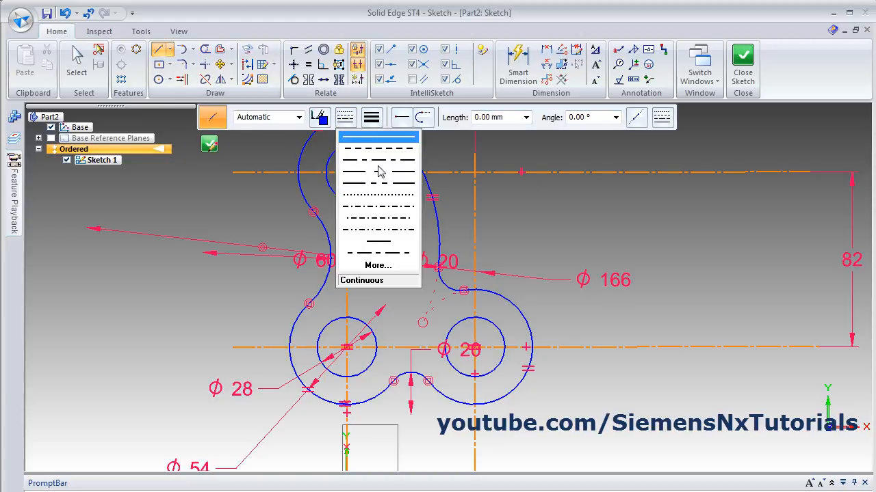
left_click(378, 161)
left_click(321, 117)
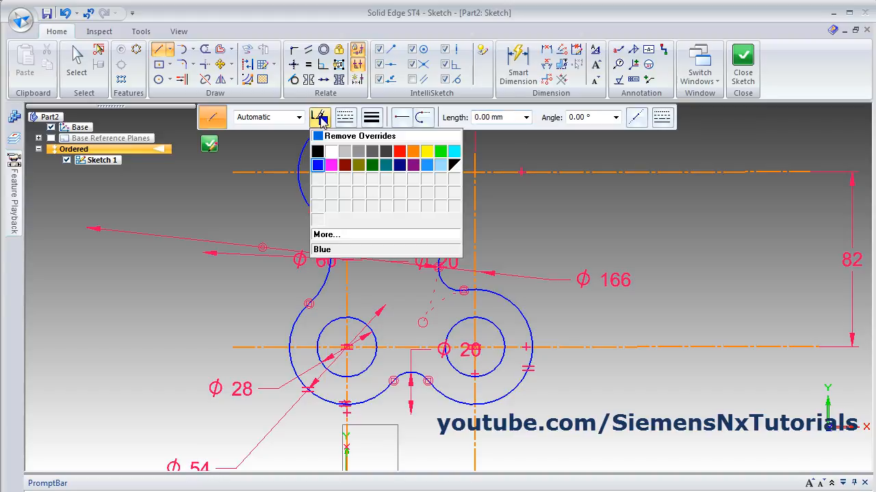
left_click(415, 153)
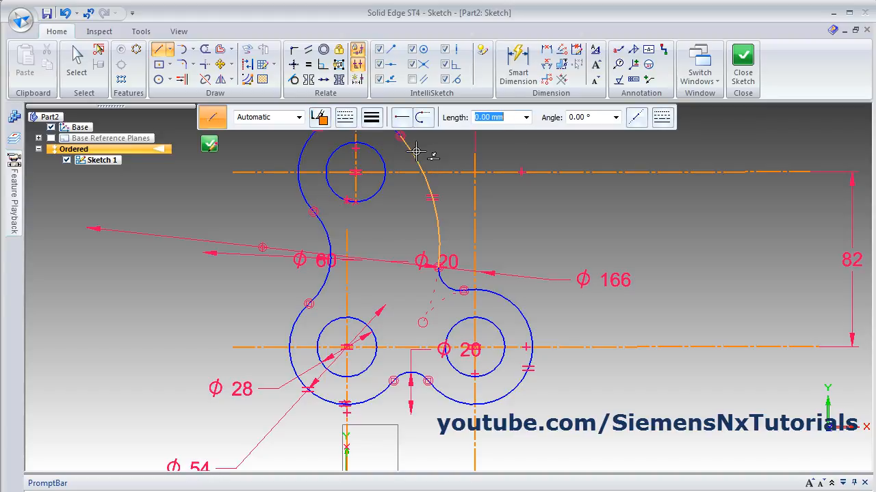
left_click(372, 118)
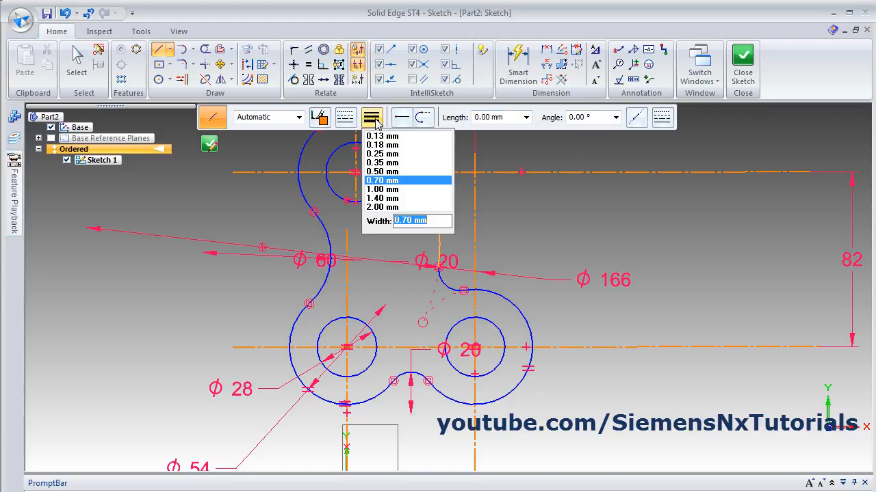
left_click(383, 171)
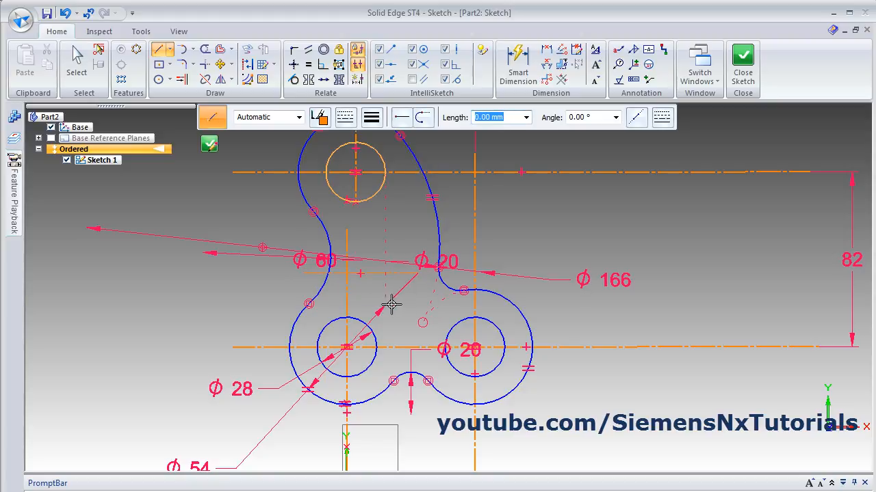
- Draw crossing centre lines, about 35 mm above and 13 mm right of the lower-left hole's centre, and check the PDF's offsets
scroll(359, 294, "up", 2)
scroll(363, 295, "down", 3)
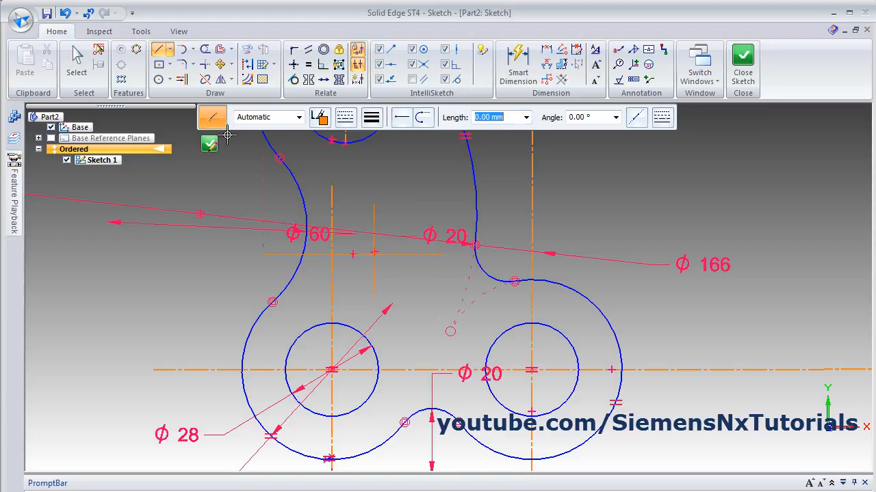
key("alt+Tab")
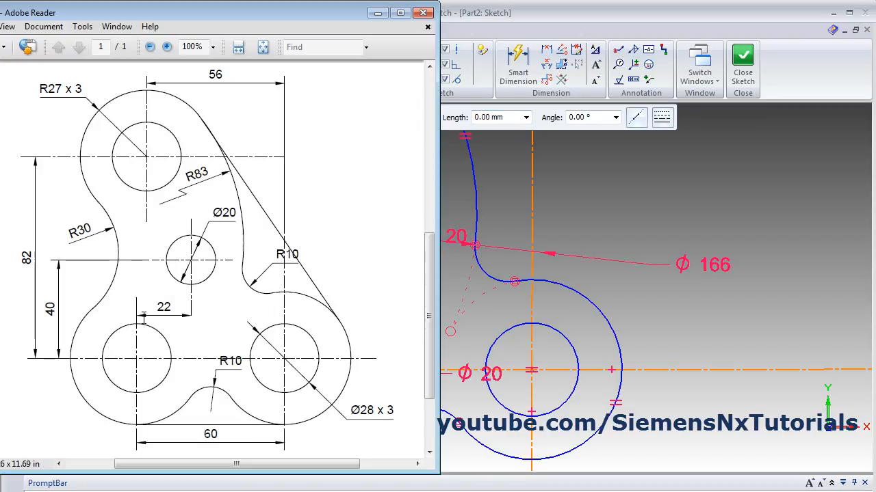
left_click(546, 12)
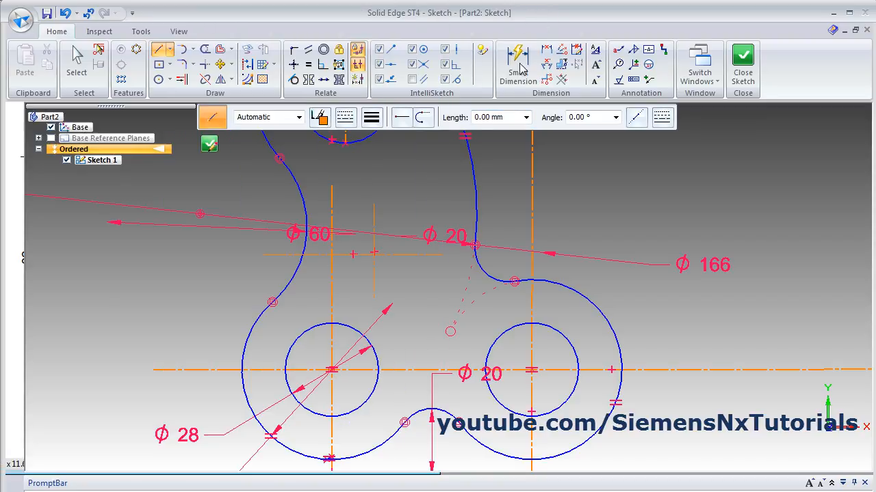
- Dimension the new horizontal centre line 40 mm above the lower holes' centre line with Smart Dimension
left_click(518, 65)
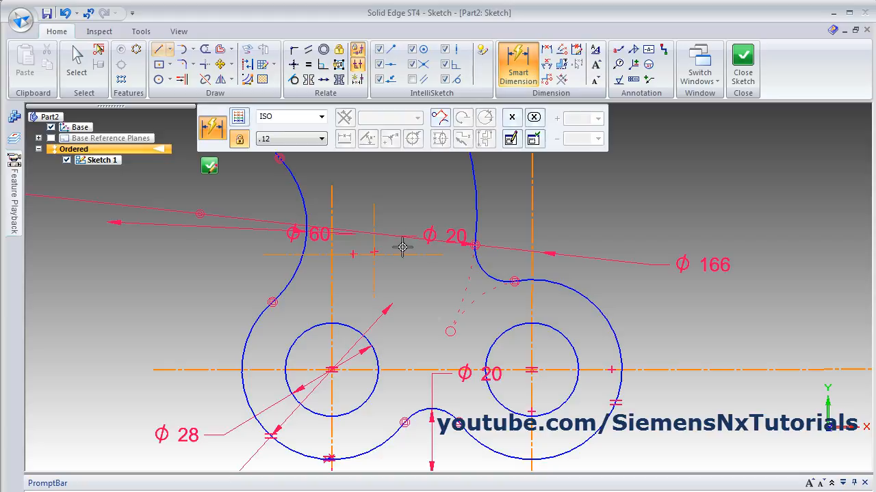
left_click(215, 368)
left_click(282, 255)
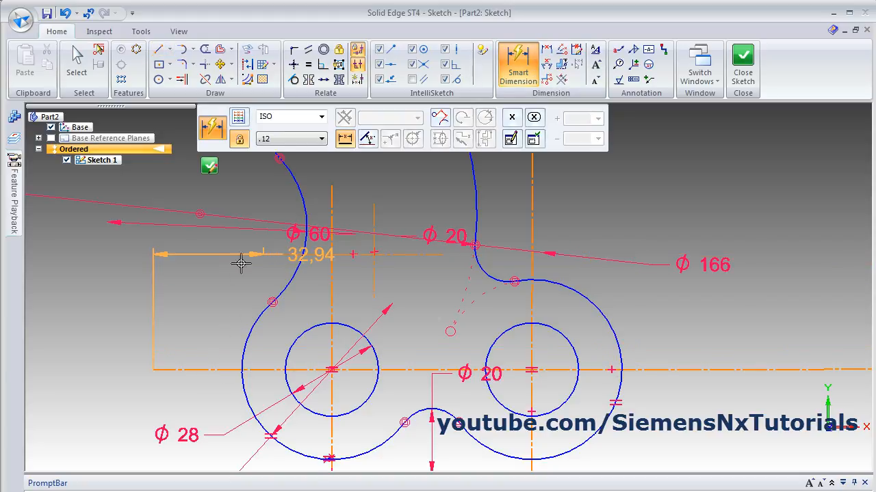
left_click(122, 308)
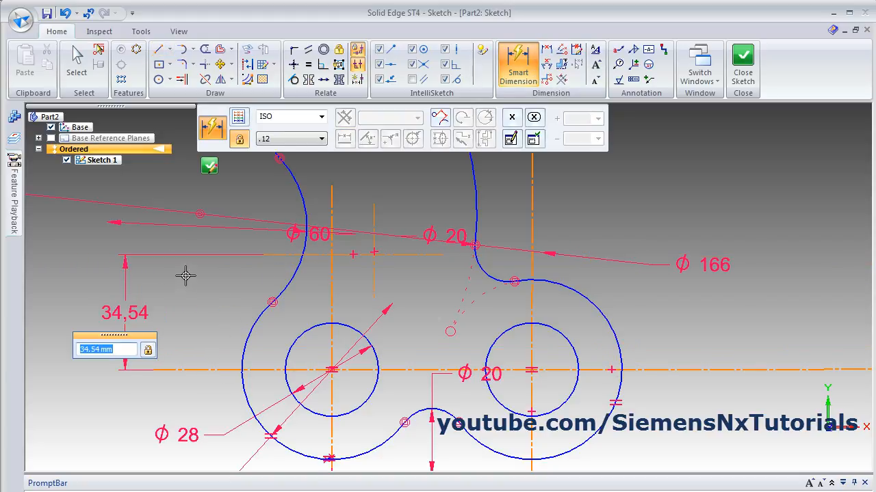
type("40")
key("Return")
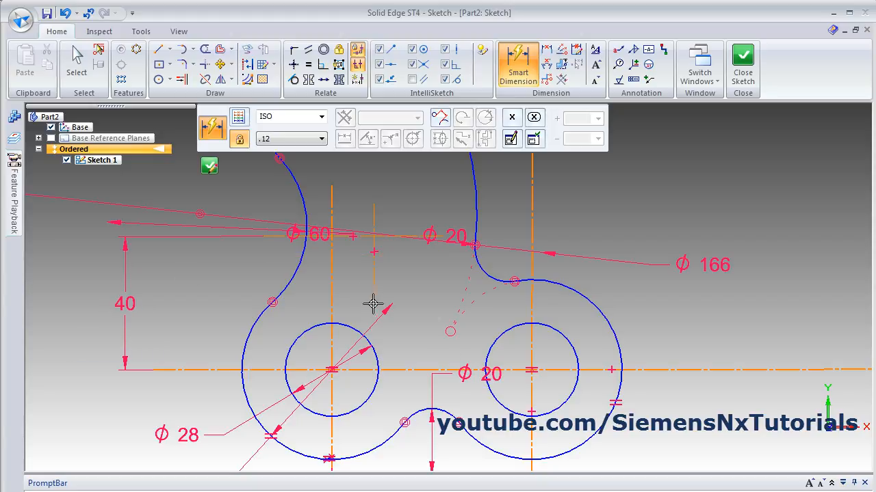
- Dimension the new vertical centre line 22 mm from the lower-left hole's vertical centre line
left_click(331, 282)
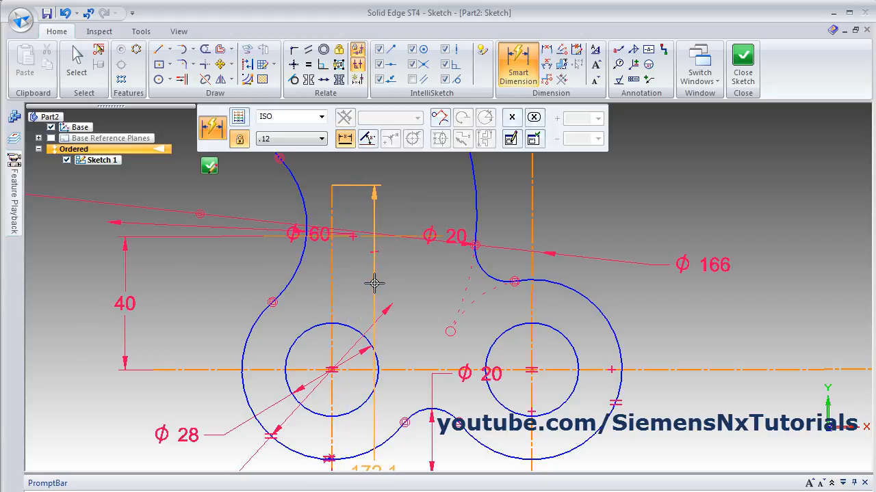
left_click(374, 282)
left_click(346, 313)
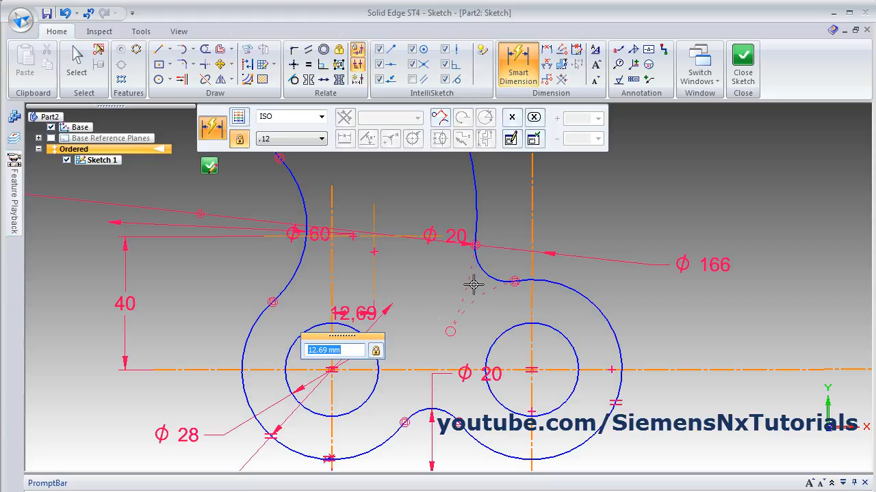
type("22")
key("Return")
scroll(424, 248, "down", 2)
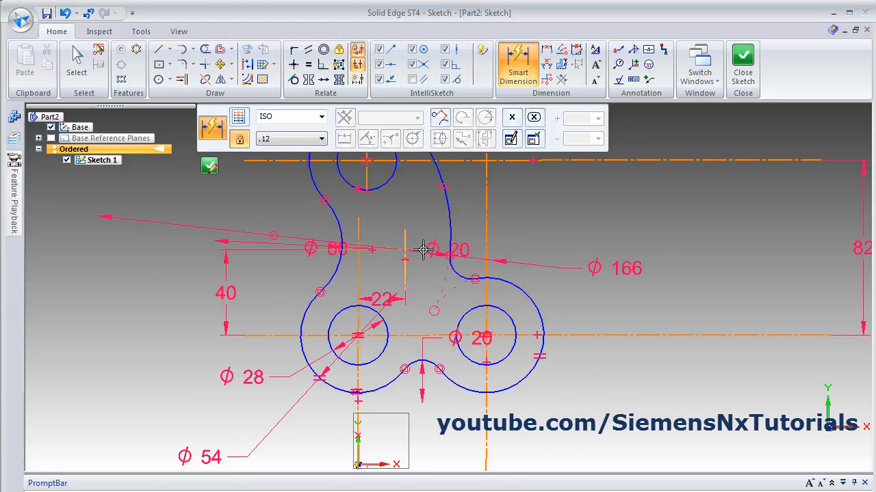
- Draw a circle about 12 mm in diameter centred on the crossing of the central hole's centre lines
scroll(438, 221, "up", 5)
scroll(363, 270, "up", 3)
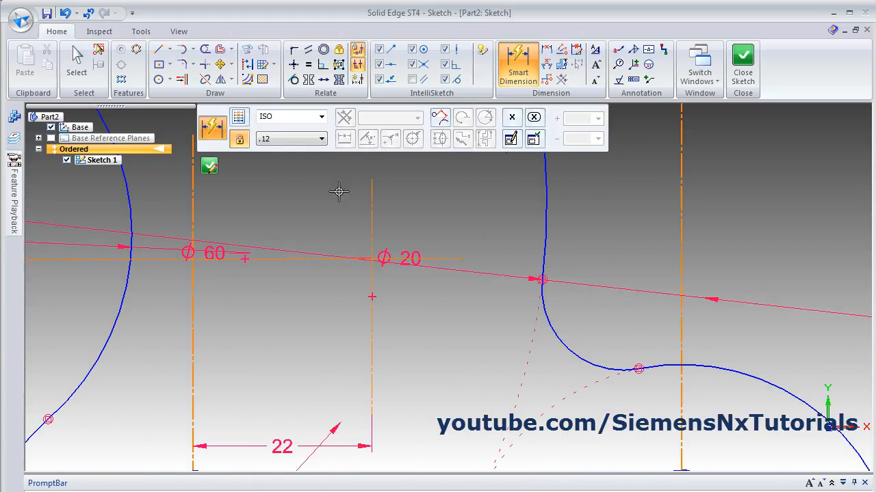
left_click(158, 81)
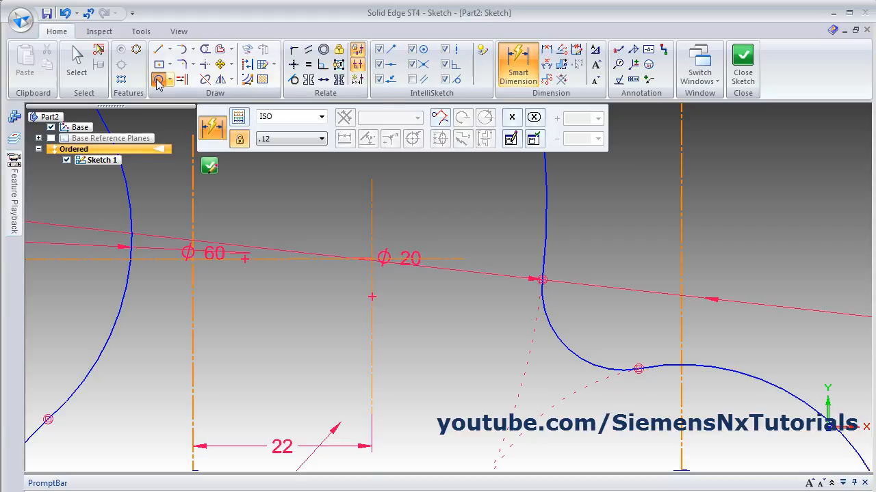
left_click(372, 260)
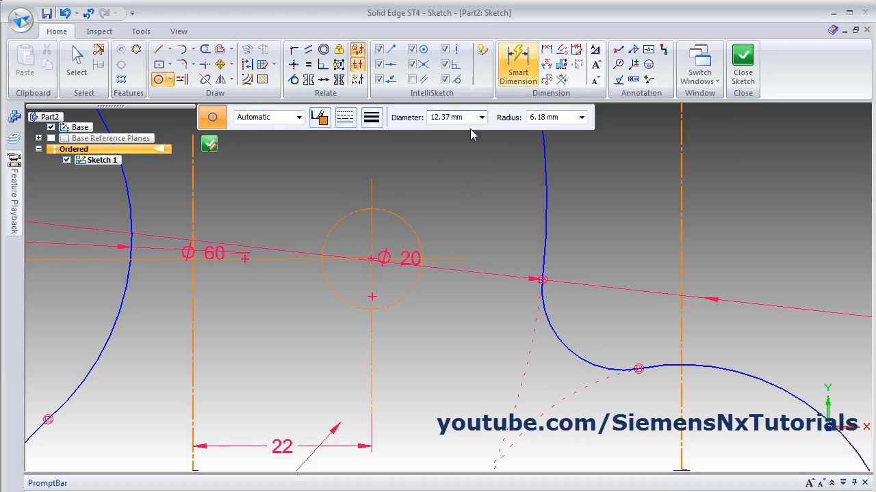
- Check the central hole's size in the PDF and dimension its circle with a 20 mm diameter using Smart Dimension
left_click(518, 65)
left_click(403, 219)
left_click(461, 206)
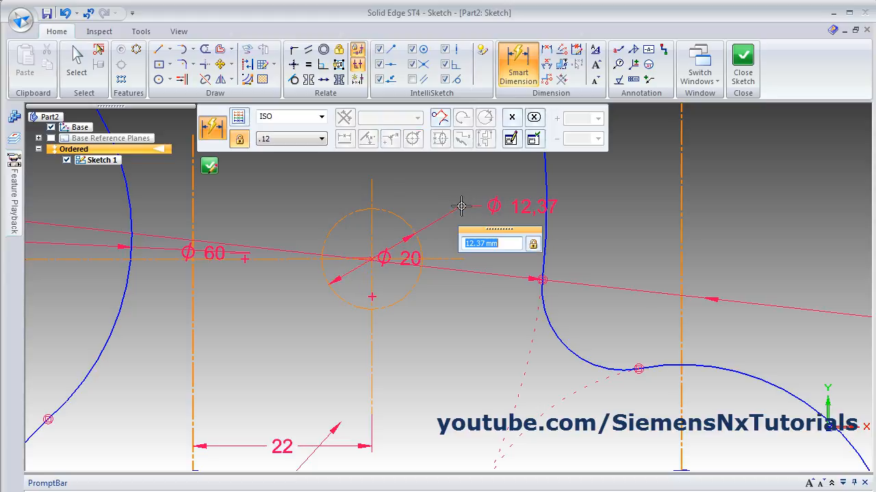
key("alt+Tab")
key("alt+Tab")
key("Return")
scroll(471, 256, "down", 2)
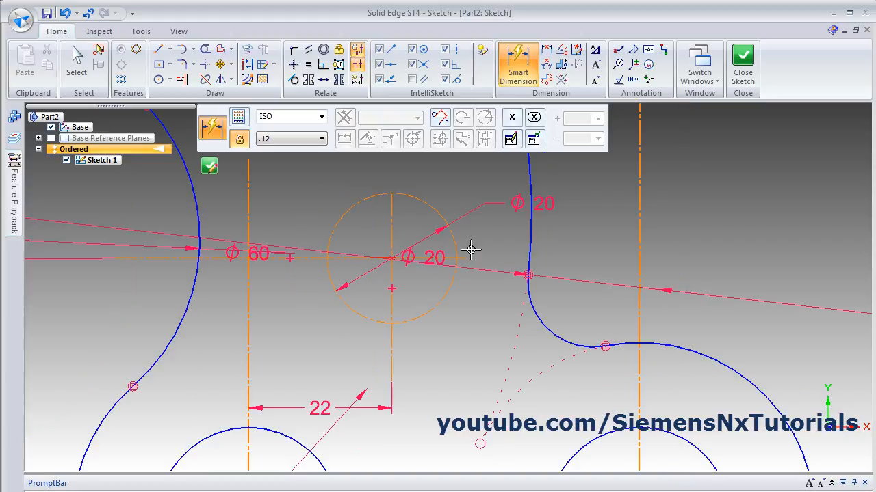
key("Escape")
- Change the central hole's circle to blue with a solid line type
left_click(438, 216)
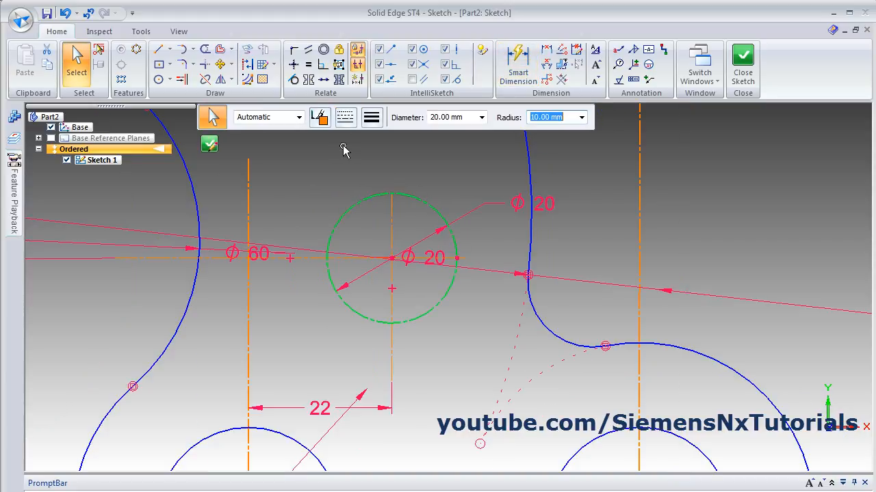
left_click(319, 117)
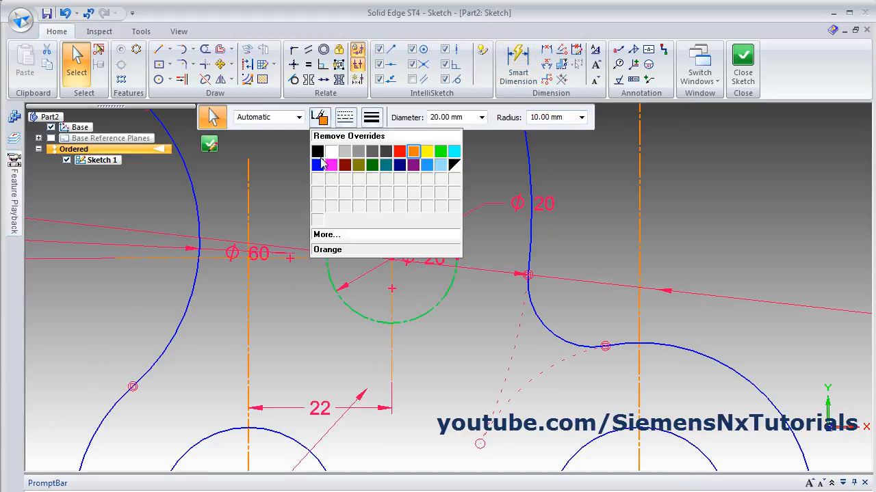
left_click(318, 164)
left_click(345, 118)
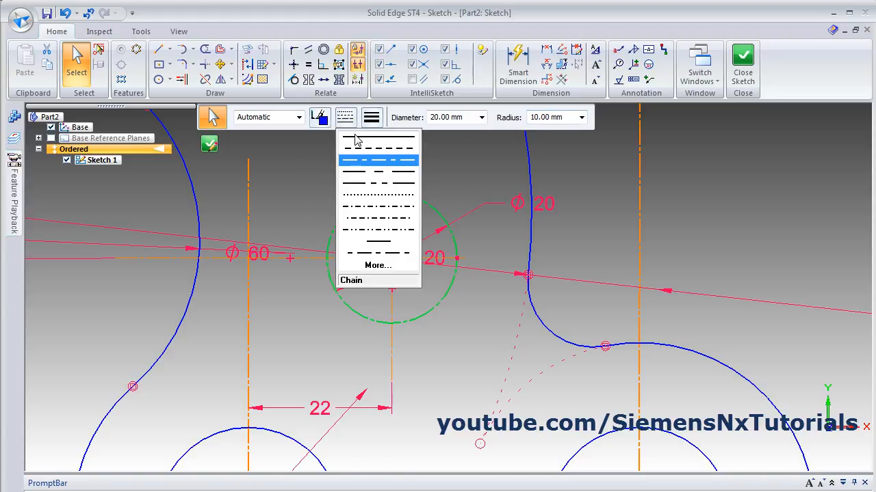
left_click(355, 141)
left_click(469, 270)
scroll(446, 294, "down", 1)
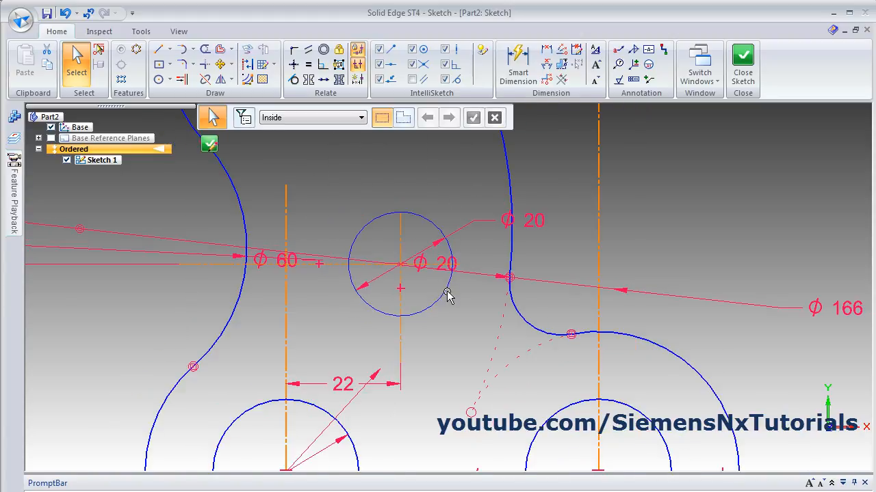
- Set the central hole circle's line width to 0.70 mm
scroll(446, 294, "down", 3)
scroll(453, 259, "up", 3)
left_click(426, 232)
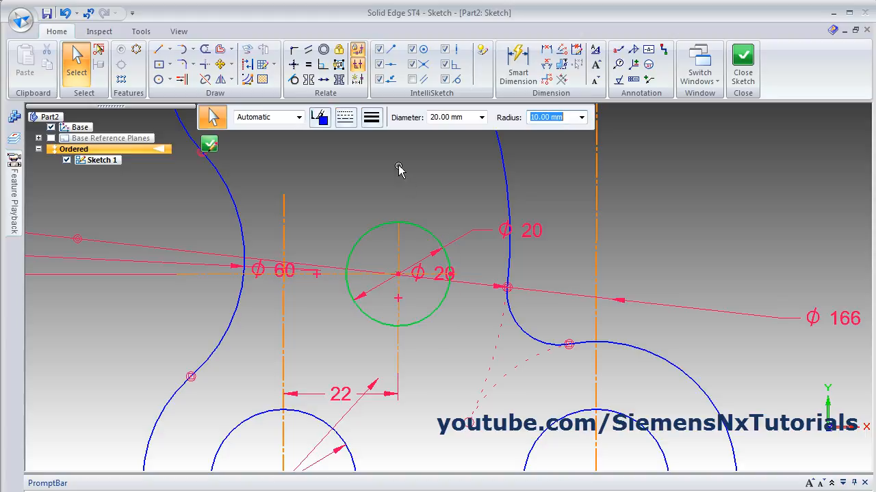
left_click(373, 121)
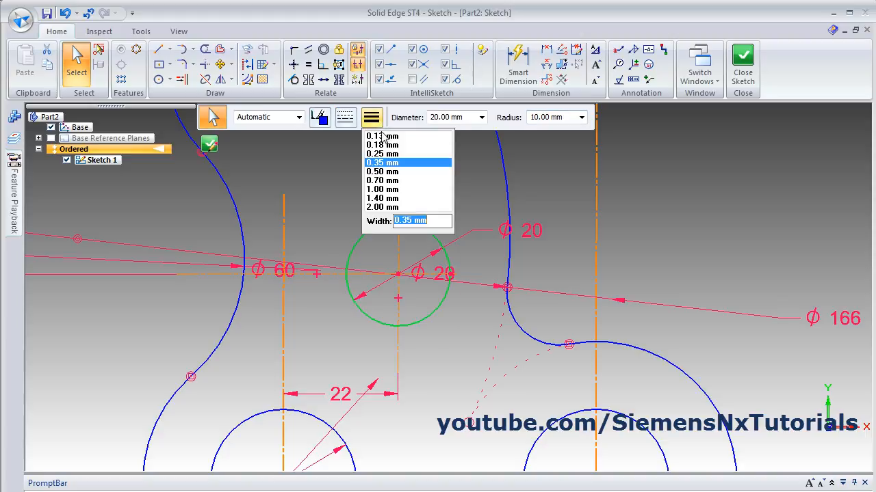
left_click(386, 180)
scroll(462, 263, "down", 2)
key("Escape")
scroll(457, 271, "down", 4)
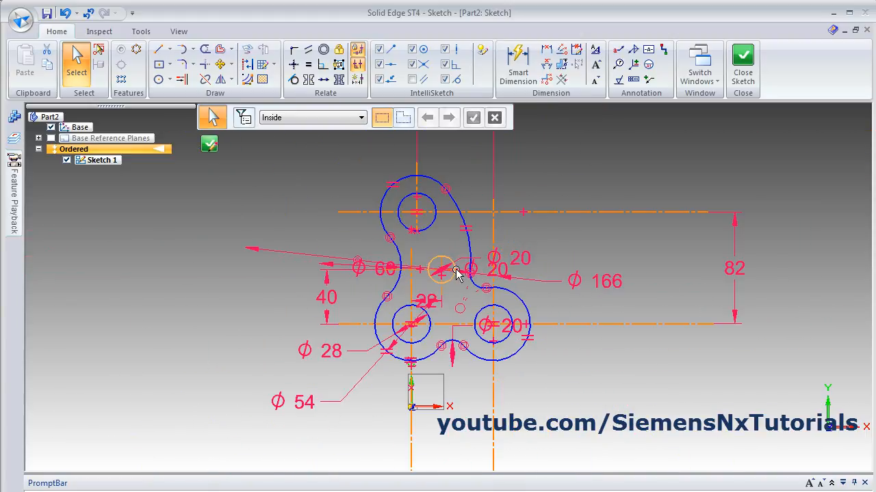
- Check the PDF's straight tangent edges and try an orange tangent line about 95 mm long from the upper-right arc to the lower-right lobe
scroll(508, 202, "up", 1)
key("alt+Tab")
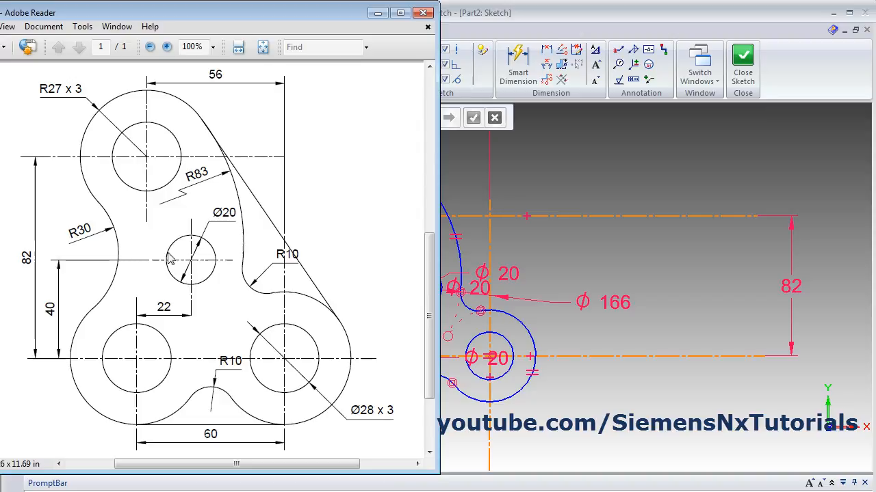
left_click(554, 238)
left_click(158, 50)
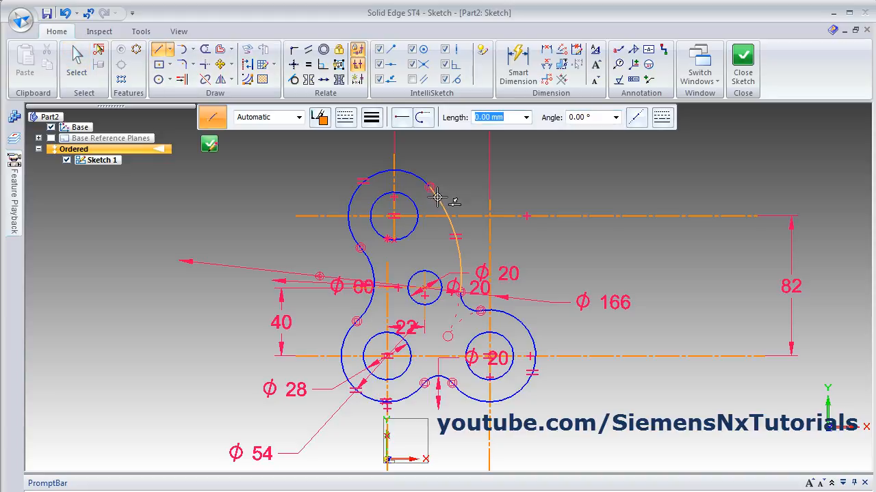
left_click(437, 197)
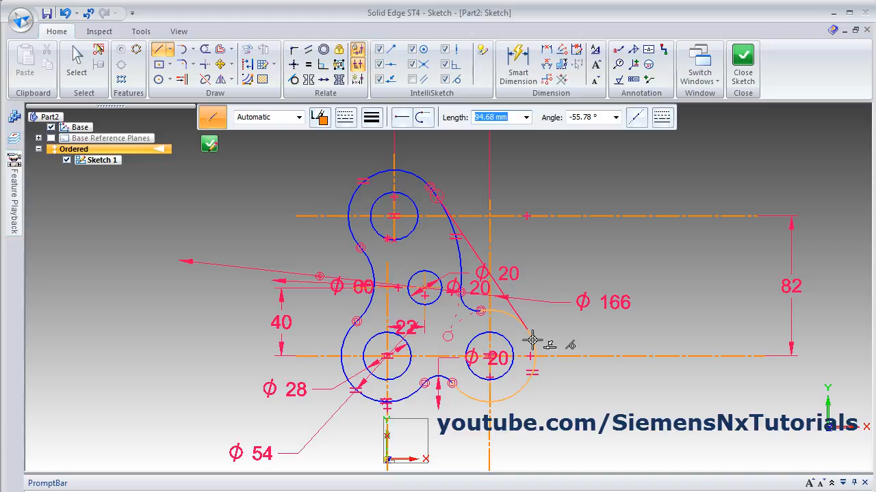
left_click(532, 340)
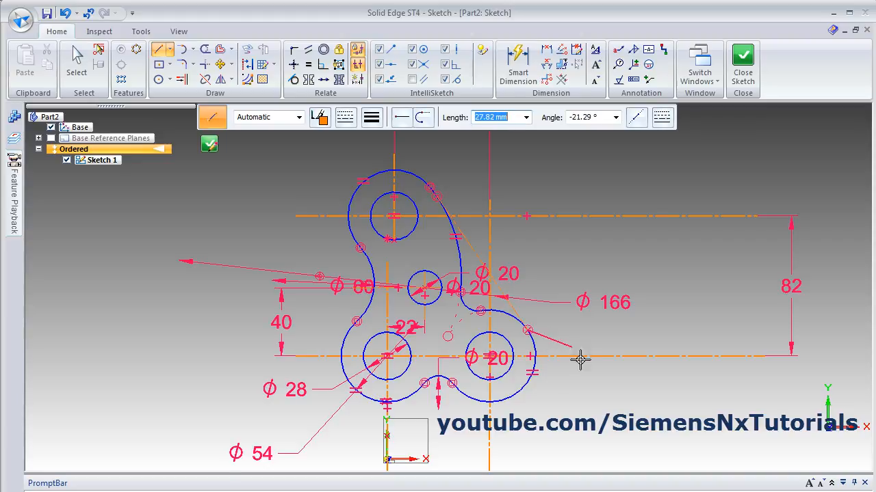
key("Escape")
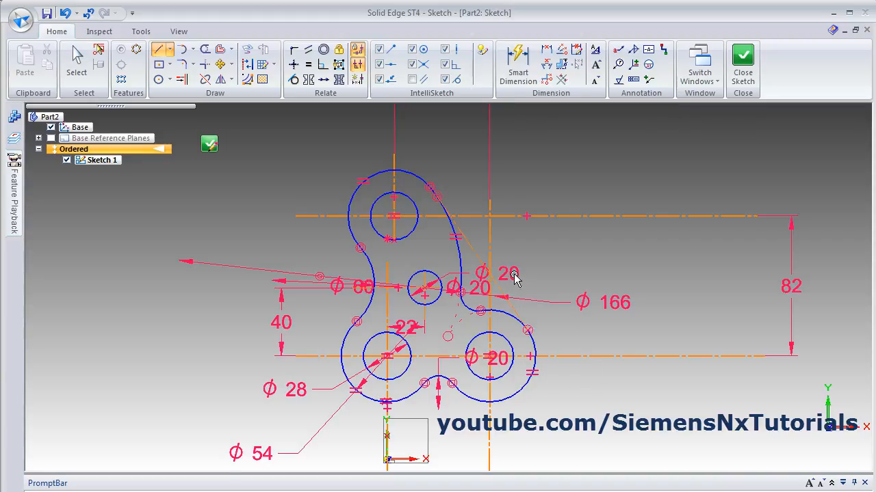
key("Escape")
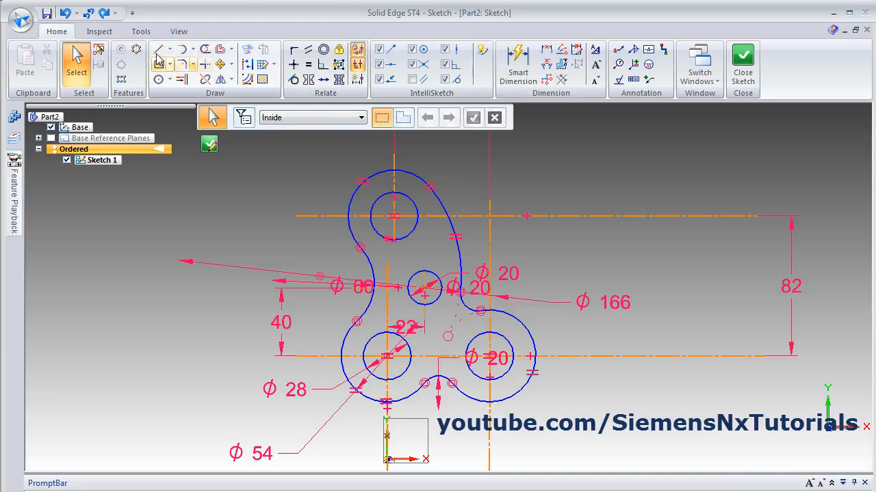
- Set the Line tool to blue, a solid line type and 0.70 mm width
left_click(158, 49)
left_click(319, 117)
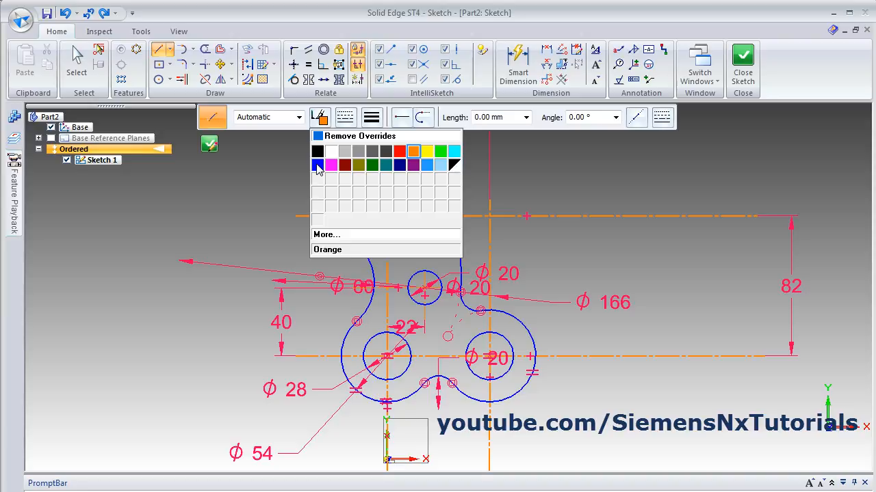
left_click(316, 166)
left_click(344, 117)
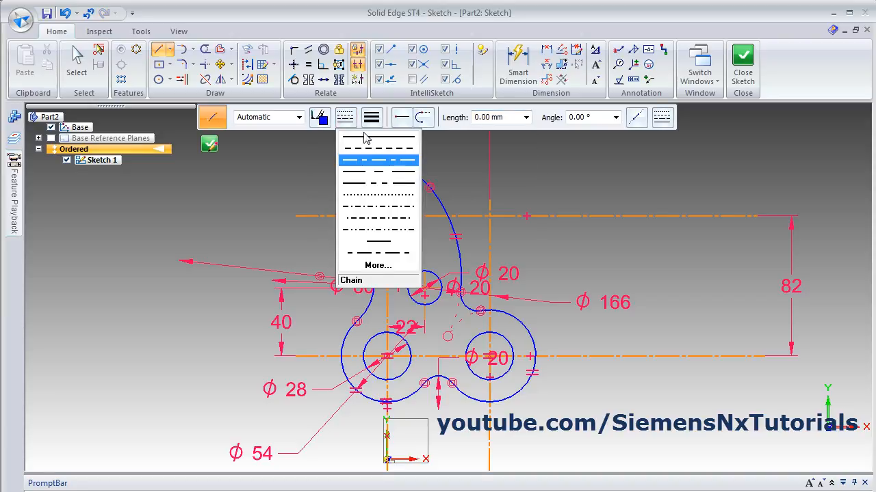
left_click(366, 139)
left_click(371, 117)
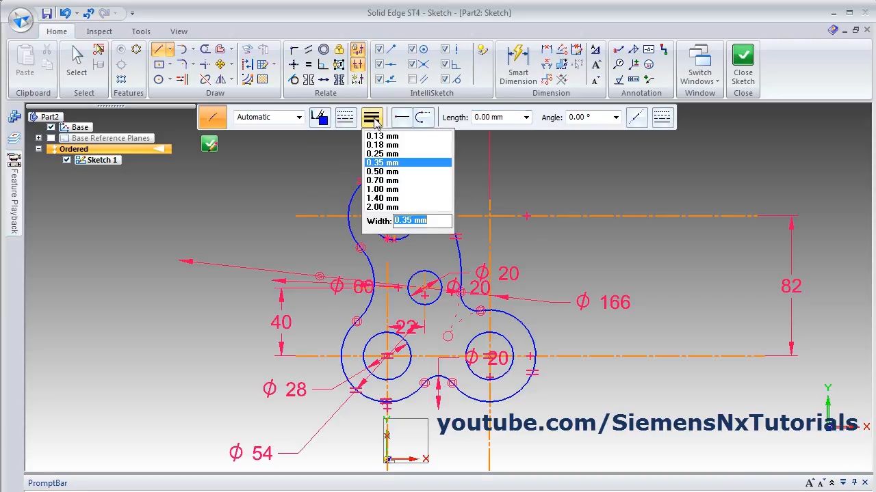
left_click(383, 180)
- Draw a line from the upper part of the large right-hand arc to the lower-right lobe, tangent to both
left_click(159, 51)
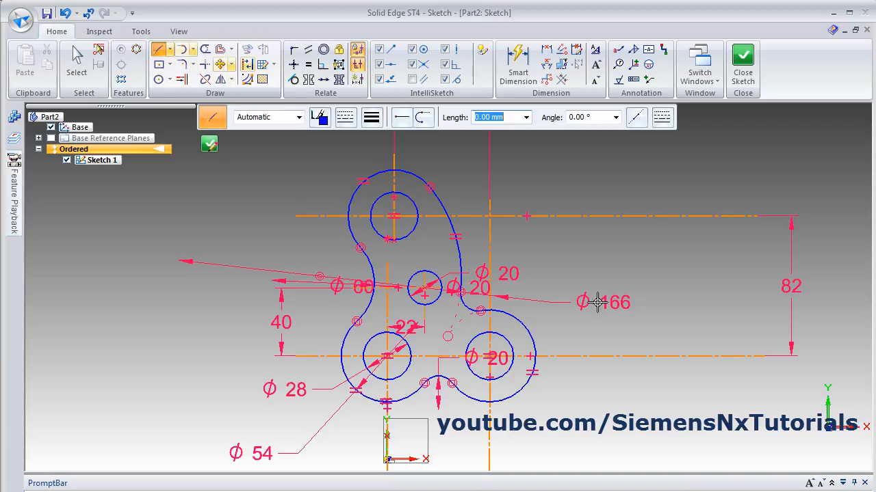
left_click(439, 202)
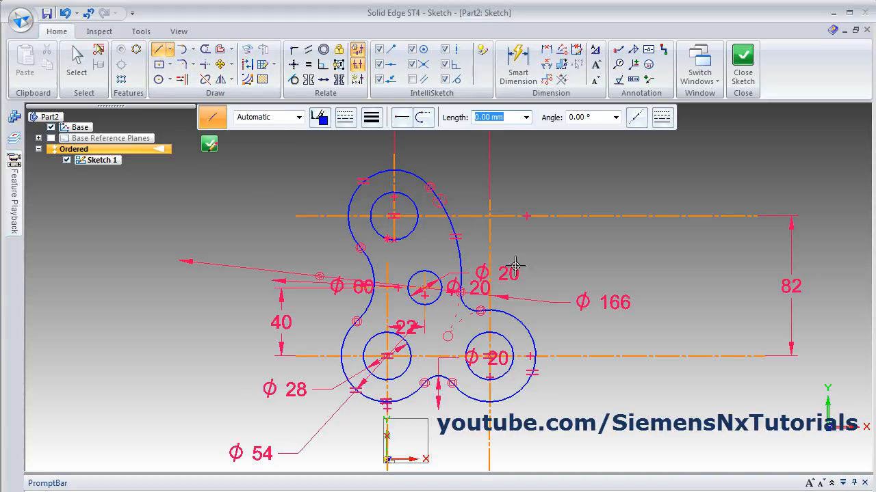
left_click(531, 337)
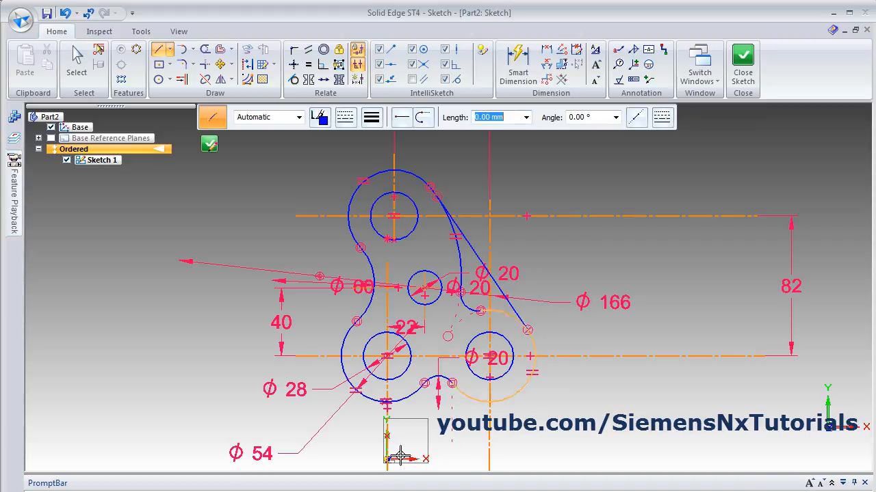
- Draw a horizontal line joining the lowest points of the two lower lobes, ending on their vertical centre lines
scroll(417, 418, "up", 2)
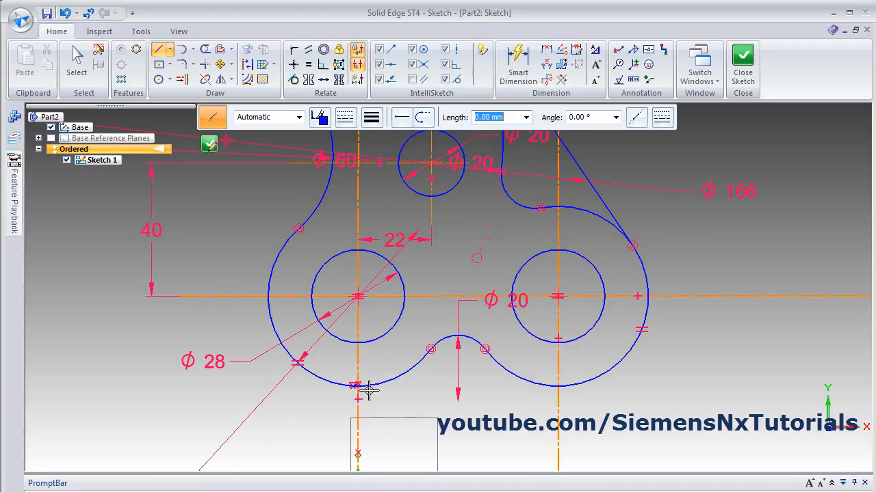
scroll(377, 407, "up", 5)
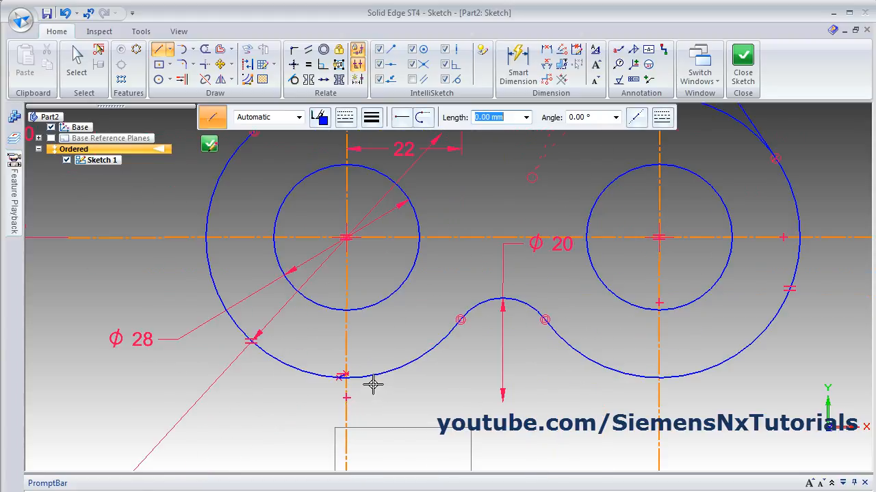
left_click(331, 373)
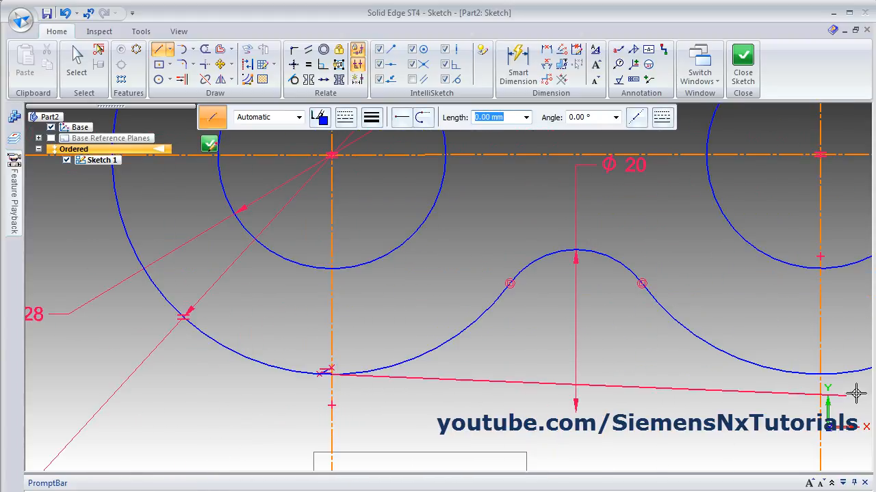
left_click(818, 375)
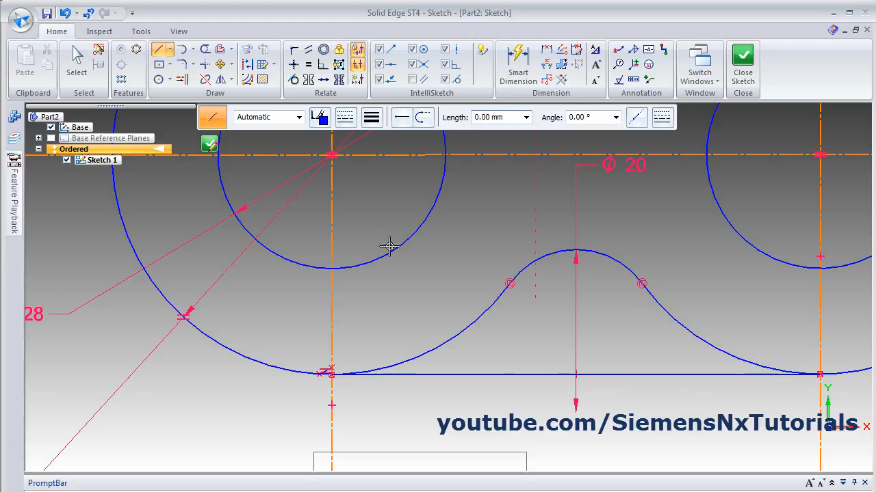
- Trim away the short stray slanted line beside the vertical centre line at the bottom of the lower-left lobe
scroll(325, 376, "up", 2)
scroll(336, 371, "up", 5)
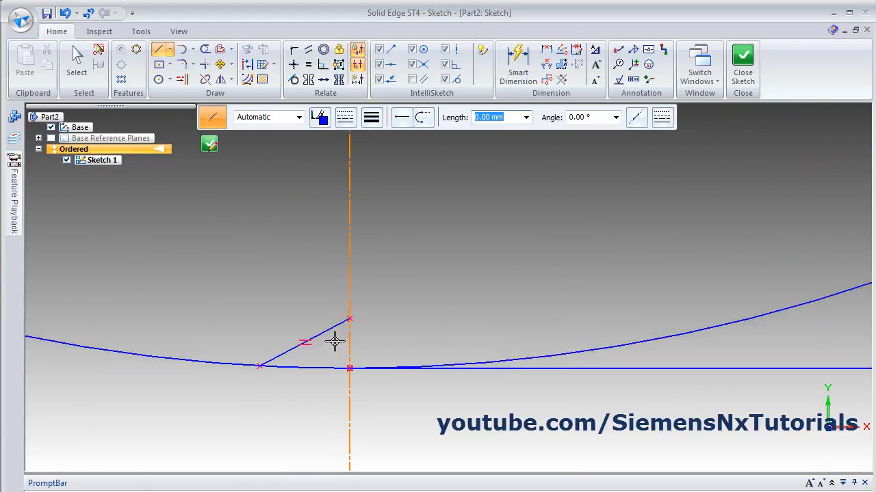
left_click(205, 49)
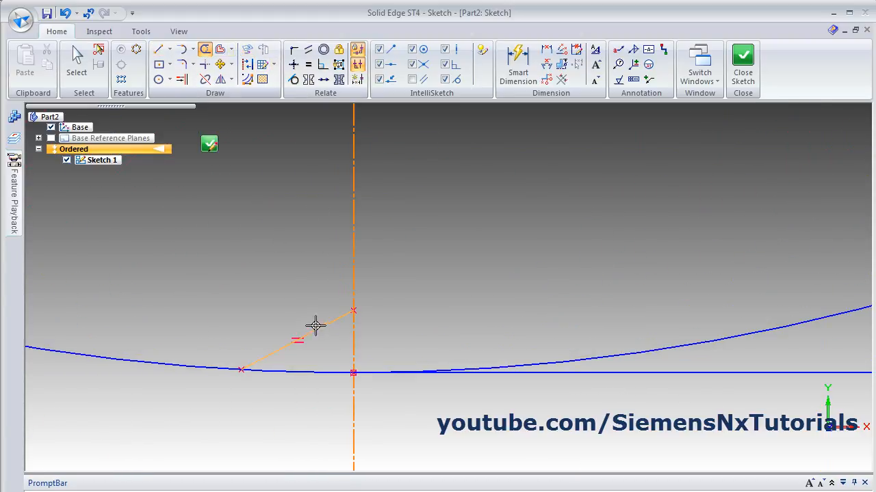
left_click(315, 345)
scroll(337, 344, "down", 2)
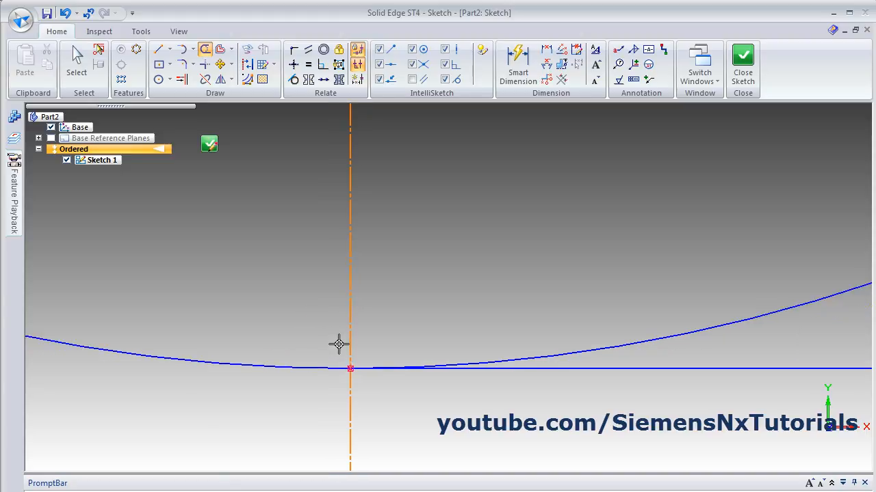
scroll(386, 325, "down", 10)
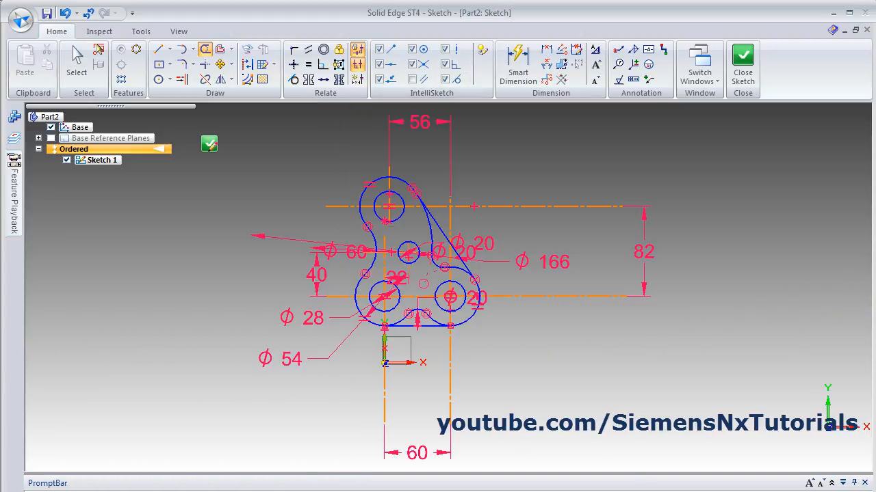
scroll(393, 220, "up", 3)
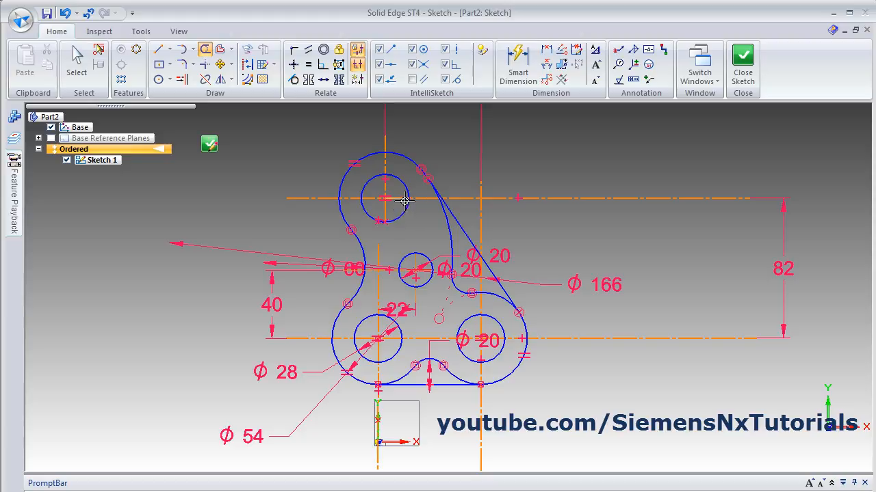
scroll(405, 233, "up", 2)
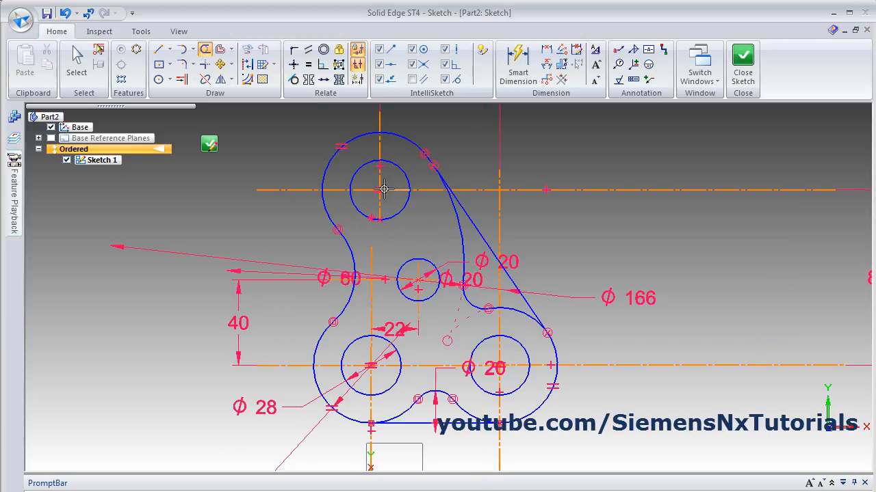